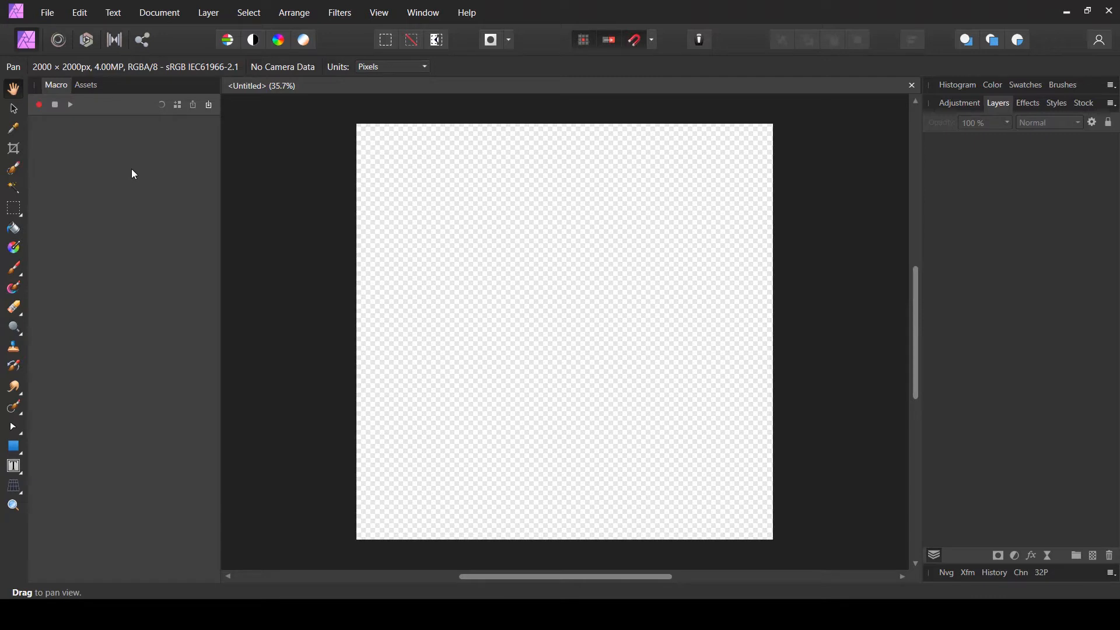
- Add a white fill layer and rasterize it into a pixel layer
{"action": "left_click", "coordinate": [200, 18]}
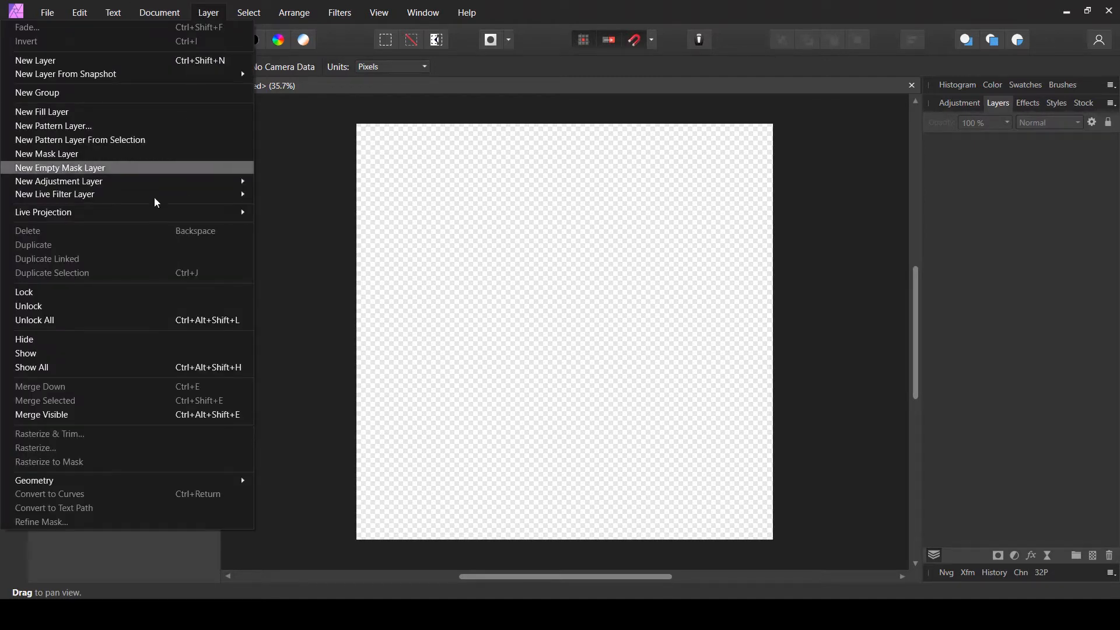
{"action": "left_click", "coordinate": [66, 112]}
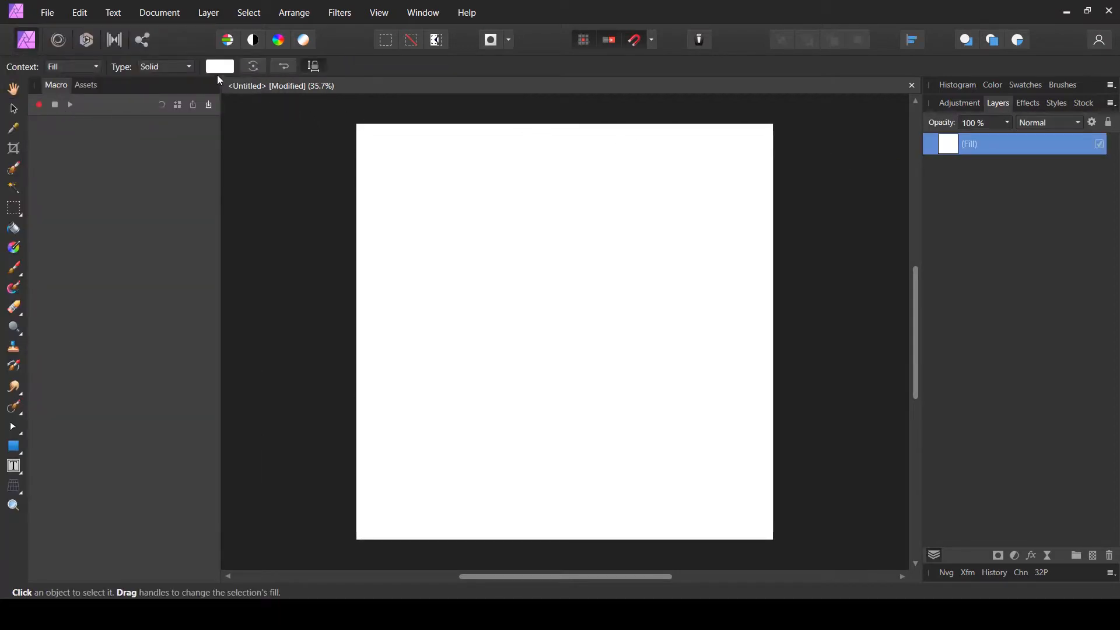
{"action": "left_click", "coordinate": [220, 67]}
{"action": "right_click", "coordinate": [1007, 146]}
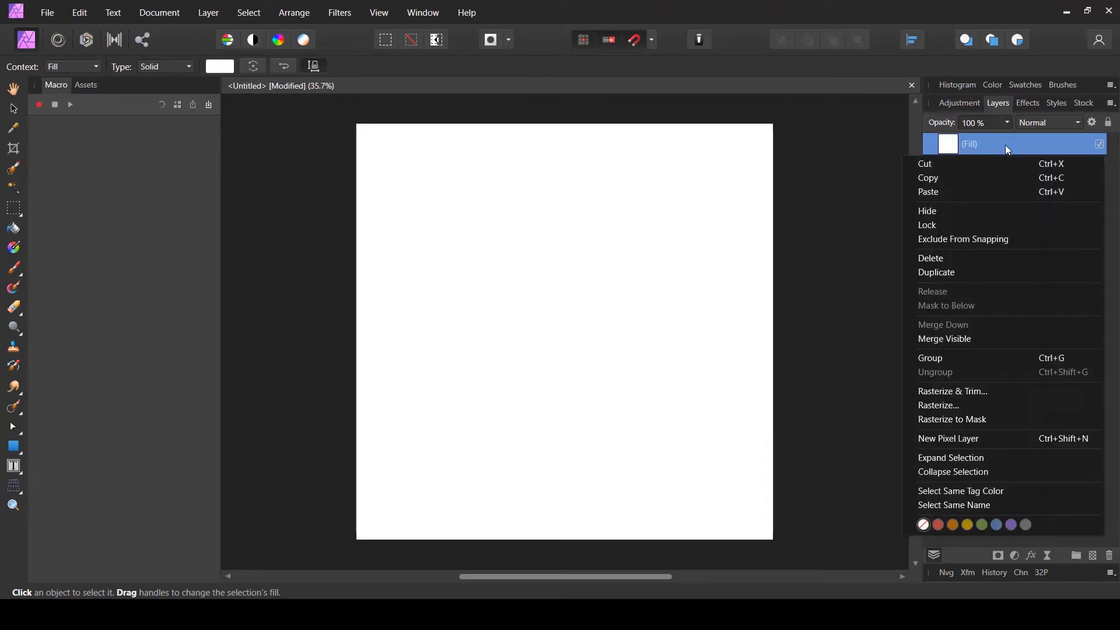
{"action": "left_click", "coordinate": [971, 398]}
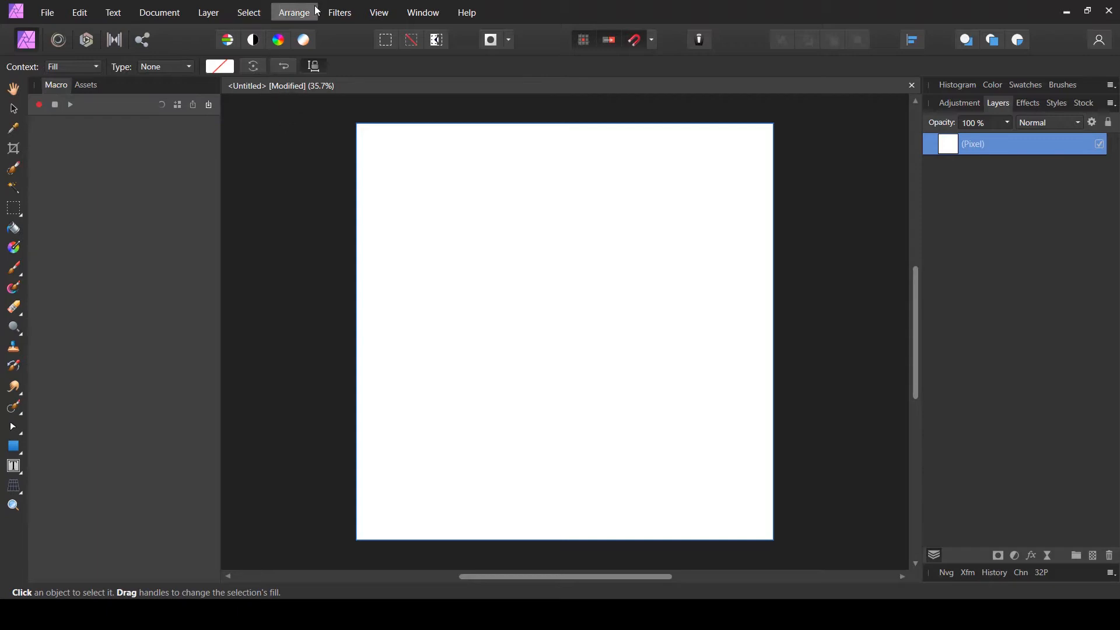
- Apply the Voronoi filter to the layer with cell size 53.01 and line width 13.976
{"action": "left_click", "coordinate": [340, 14]}
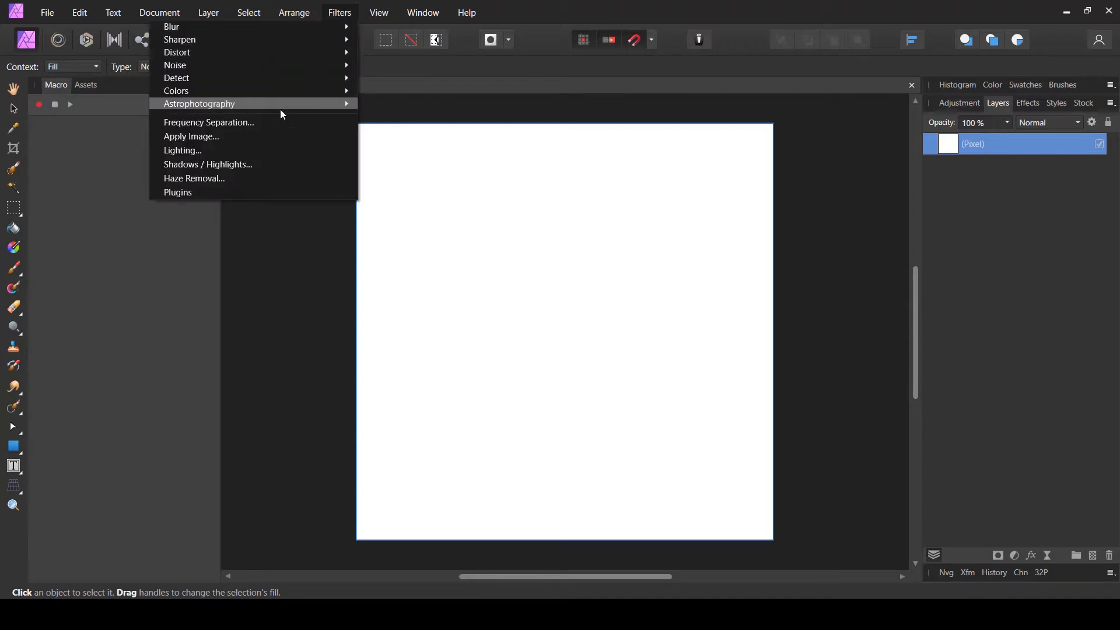
{"action": "mouse_move", "coordinate": [208, 90]}
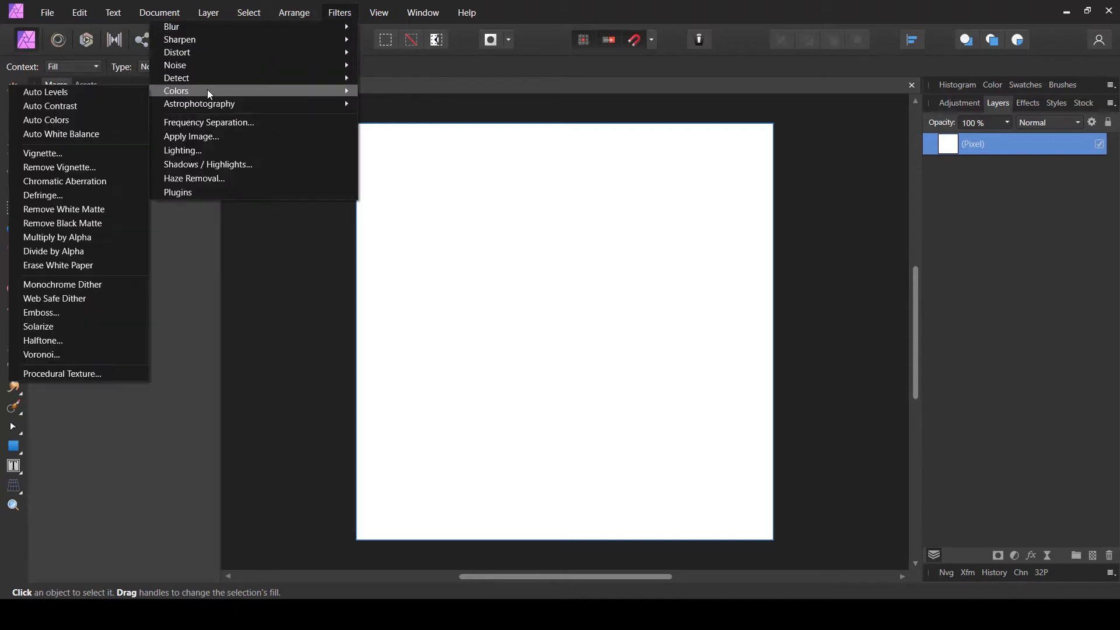
{"action": "left_click", "coordinate": [77, 355]}
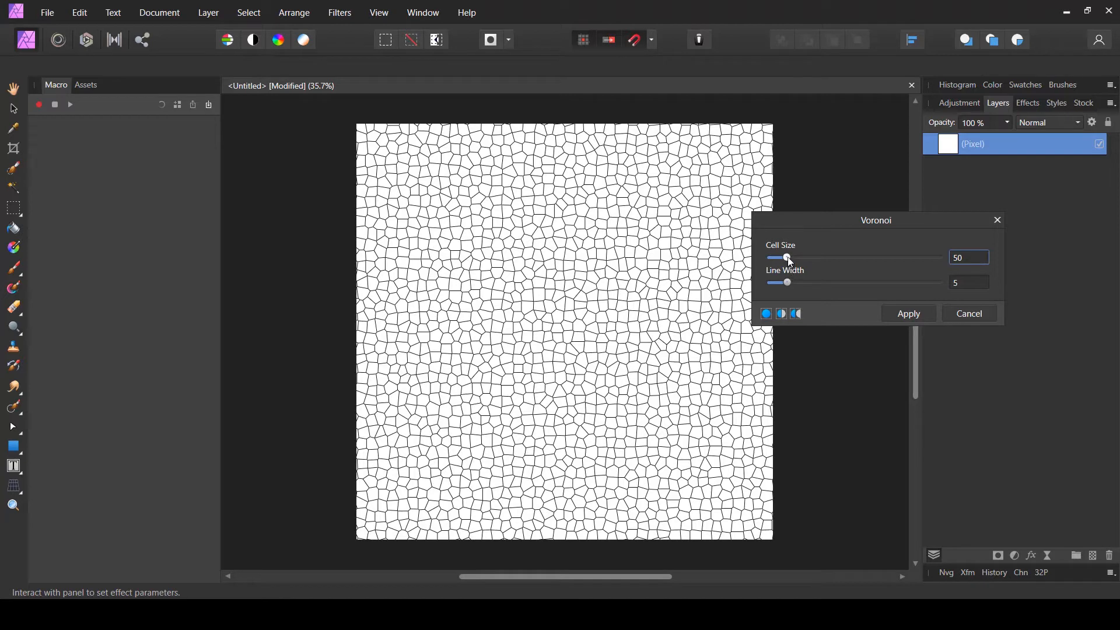
{"action": "mouse_move", "coordinate": [787, 257]}
{"action": "left_mouse_down"}
{"action": "mouse_move", "coordinate": [799, 258]}
{"action": "mouse_move", "coordinate": [788, 256]}
{"action": "left_mouse_up"}
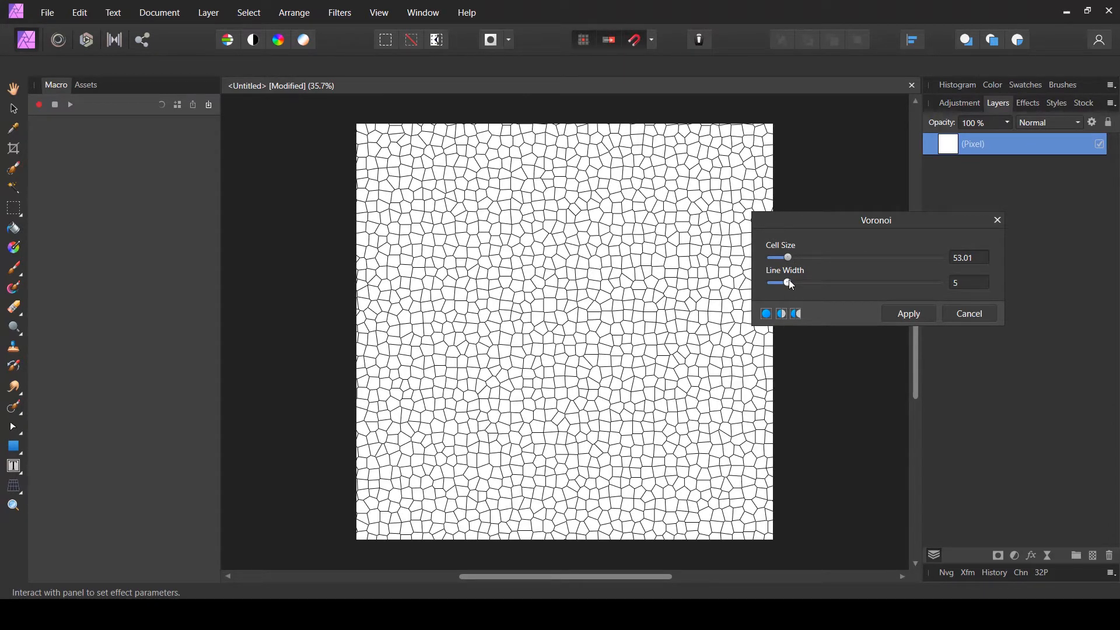
{"action": "left_click_drag", "start_coordinate": [789, 283], "coordinate": [967, 288]}
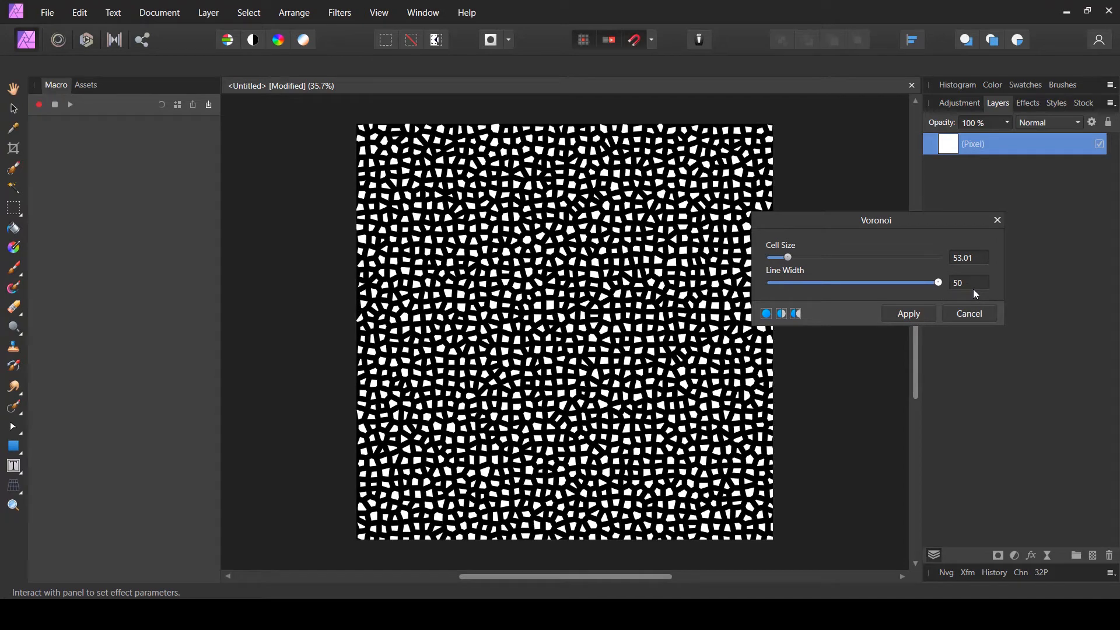
{"action": "left_click_drag", "start_coordinate": [963, 291], "coordinate": [820, 294]}
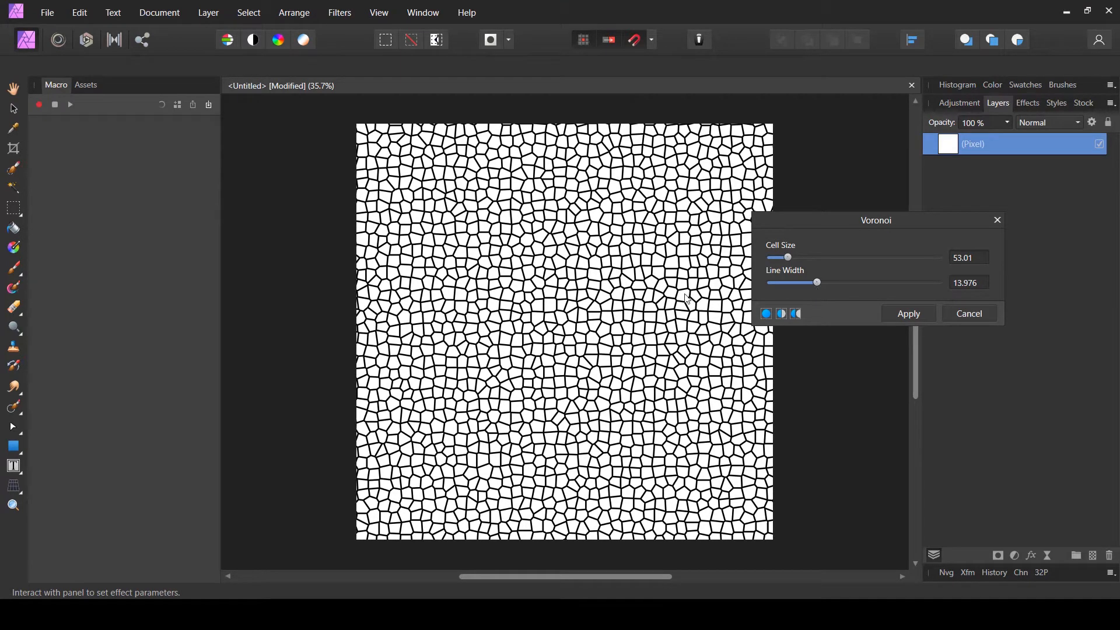
{"action": "left_click", "coordinate": [908, 314]}
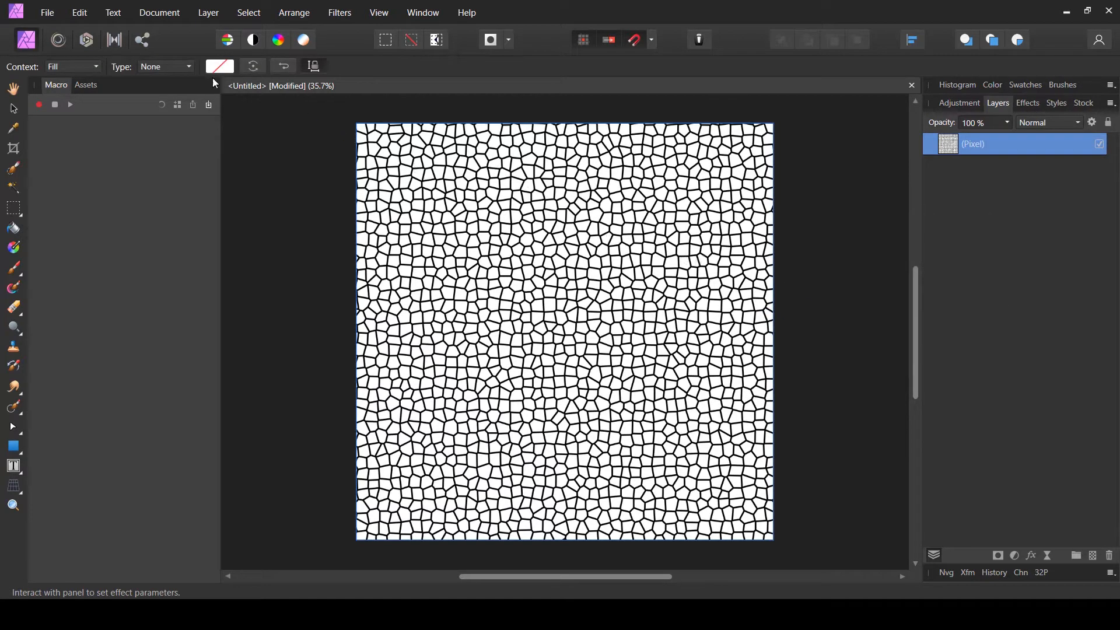
- Add another white fill layer above and rasterize it into a pixel layer
{"action": "left_click", "coordinate": [16, 91]}
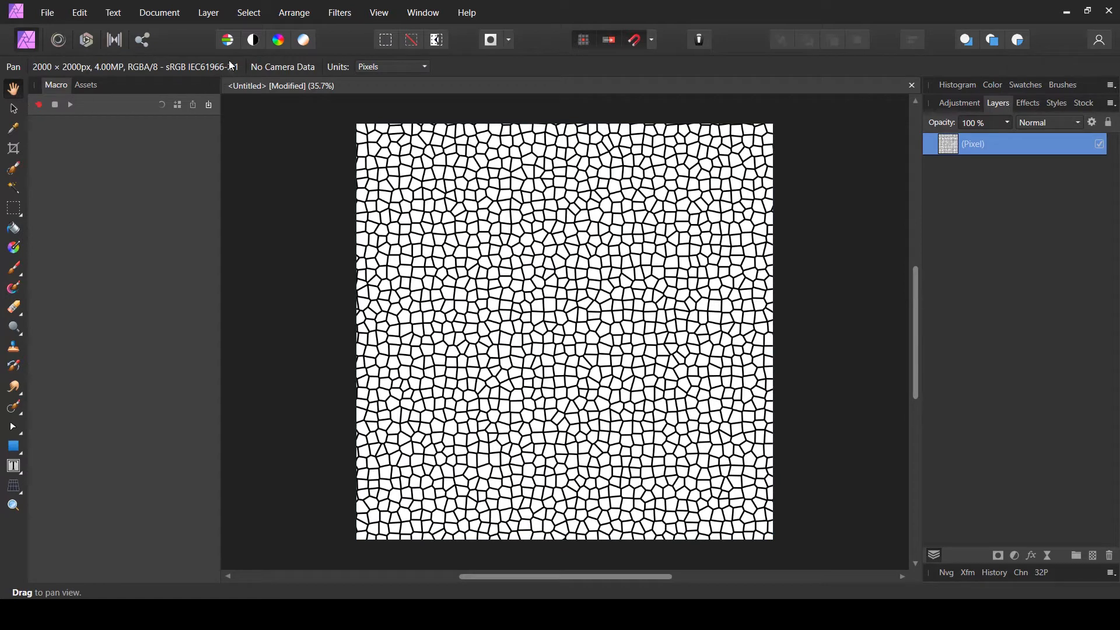
{"action": "left_click", "coordinate": [210, 13]}
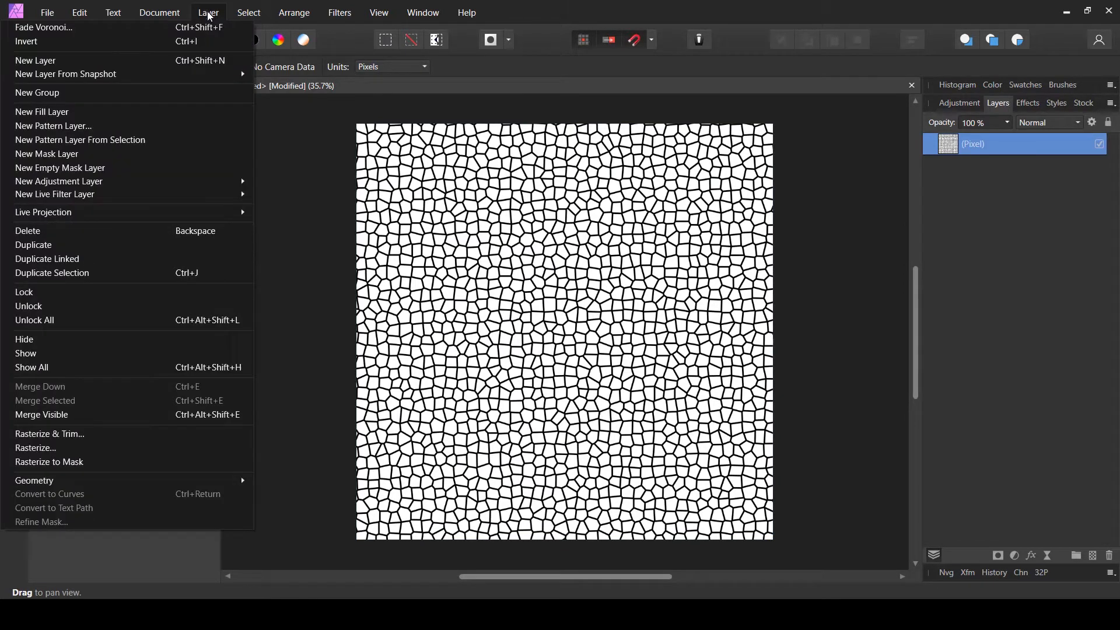
{"action": "left_click", "coordinate": [57, 113]}
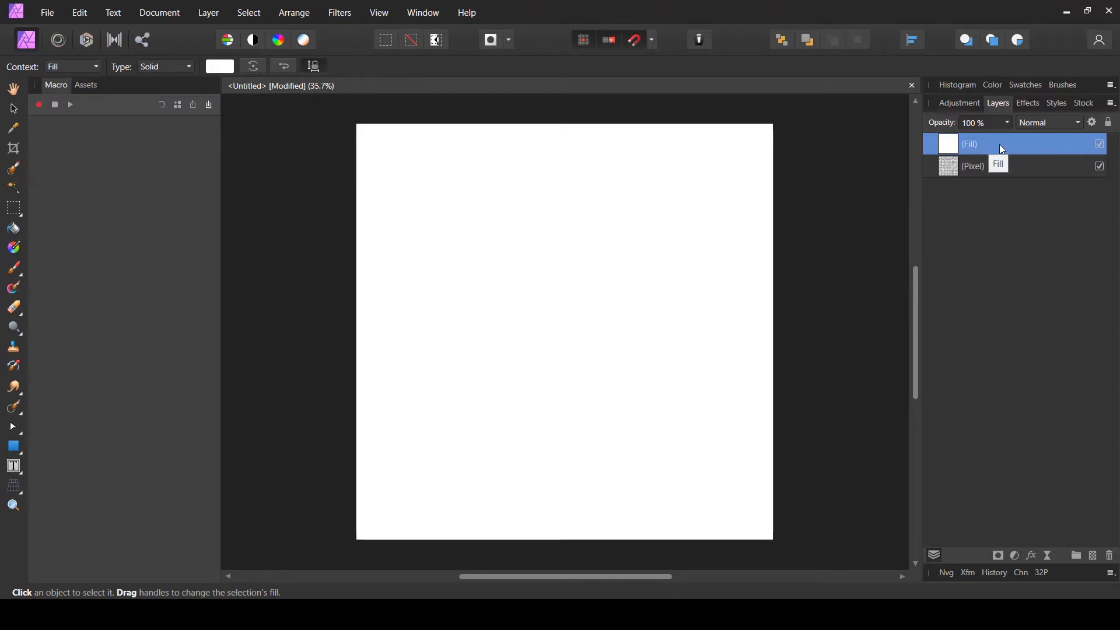
{"action": "right_click", "coordinate": [967, 144]}
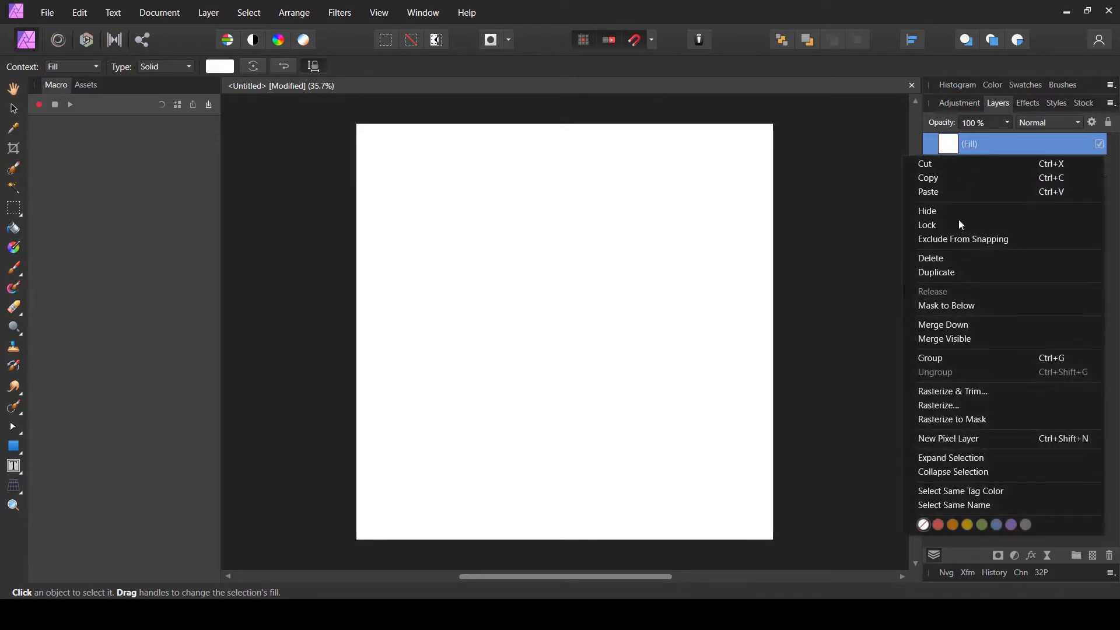
{"action": "left_click", "coordinate": [957, 387]}
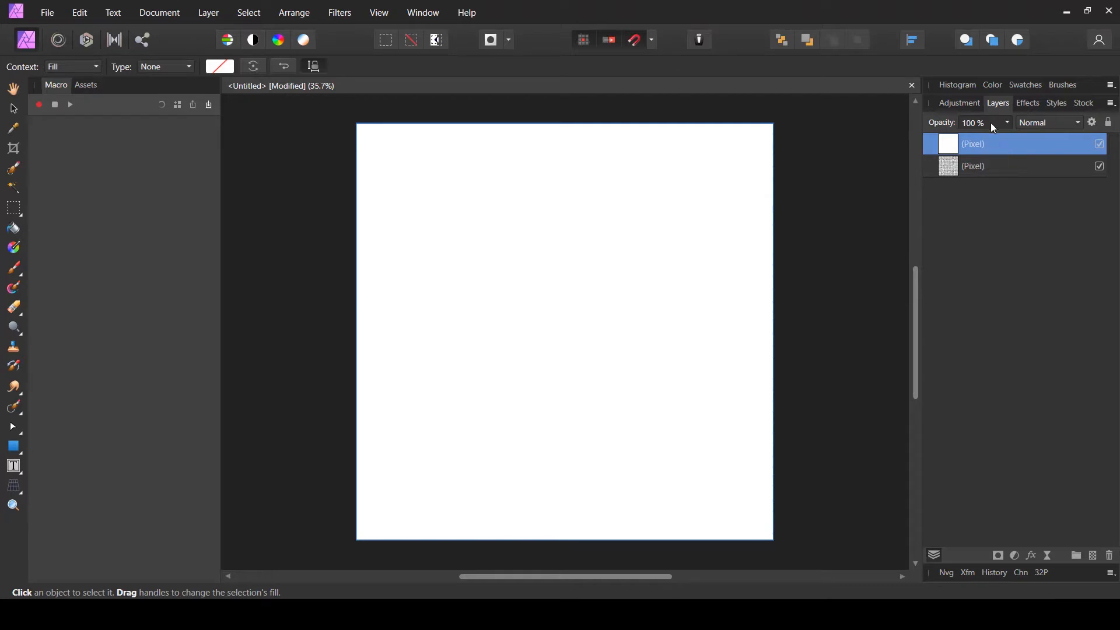
- Set the top pixel layer's opacity to 50%
{"action": "left_click", "coordinate": [1009, 123]}
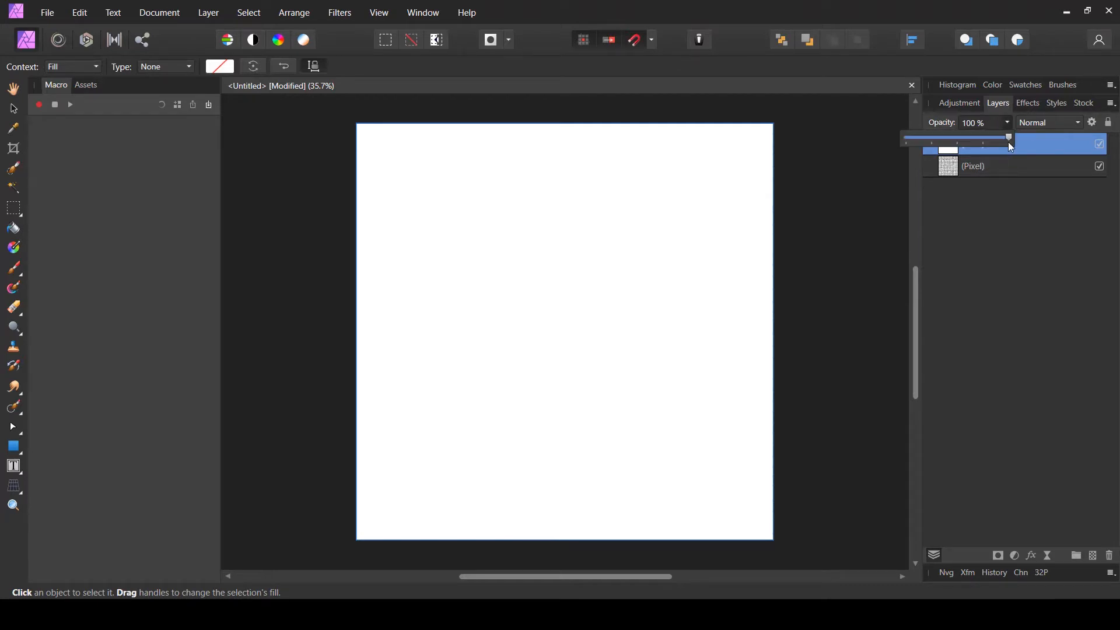
{"action": "left_click_drag", "start_coordinate": [1008, 142], "coordinate": [960, 141]}
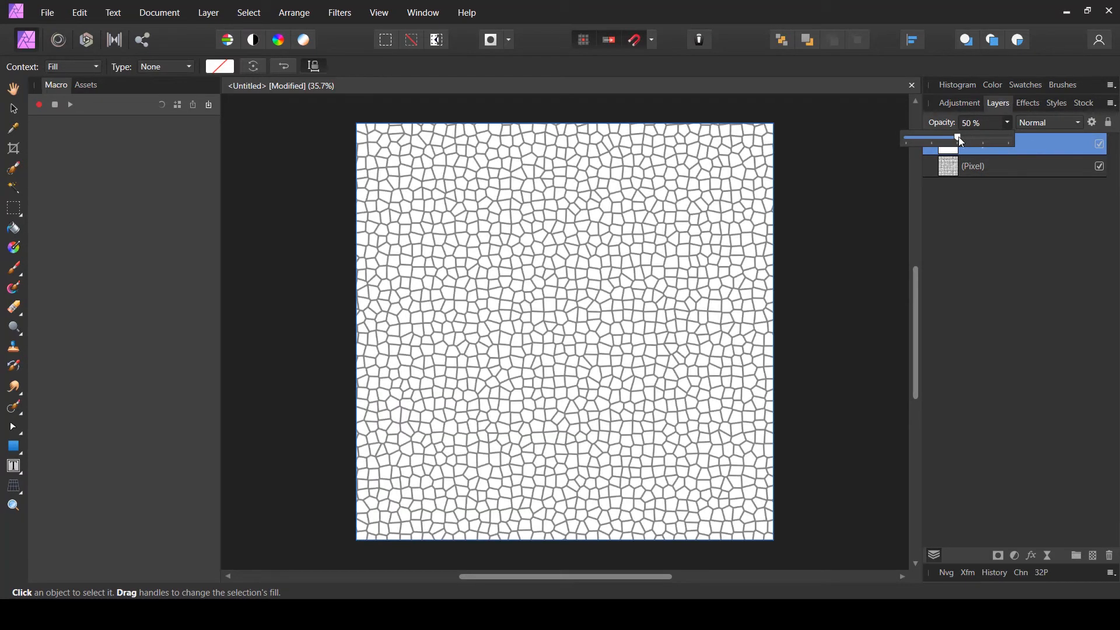
{"action": "left_click", "coordinate": [1048, 165]}
{"action": "left_click", "coordinate": [1017, 148]}
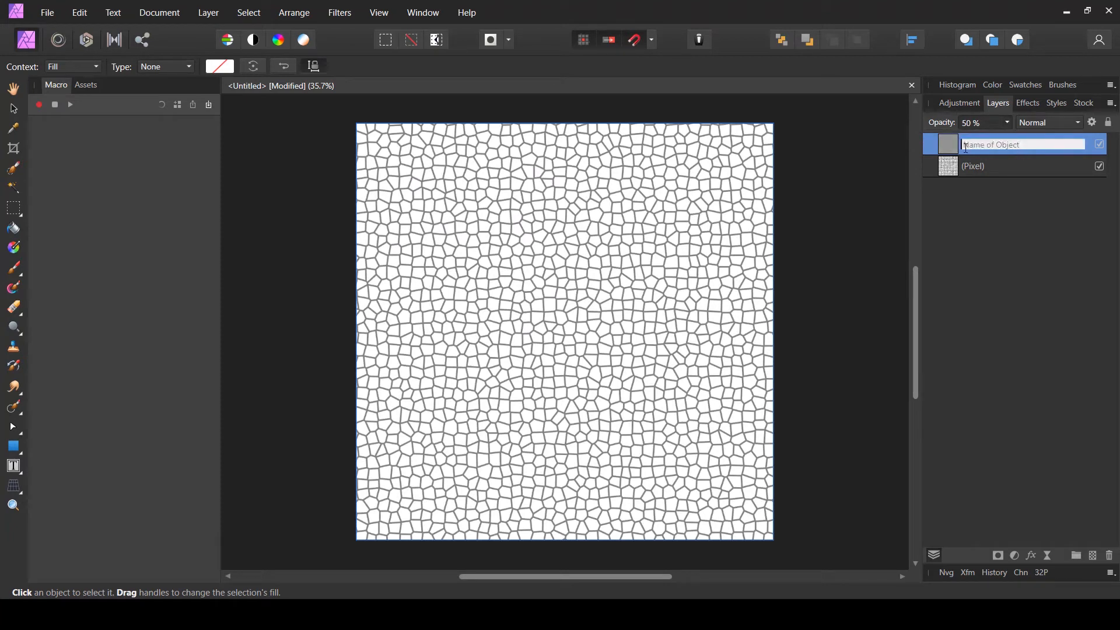
{"action": "left_click", "coordinate": [944, 144]}
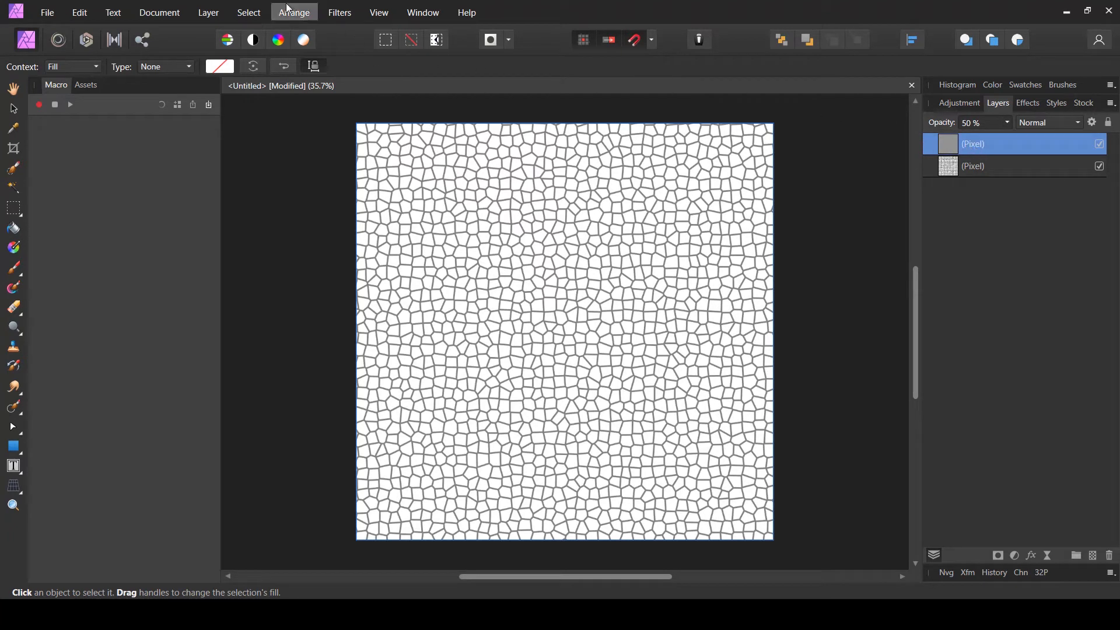
- Apply the Voronoi filter to the top layer with cell size 52 and line width 13.976
{"action": "left_click", "coordinate": [340, 12]}
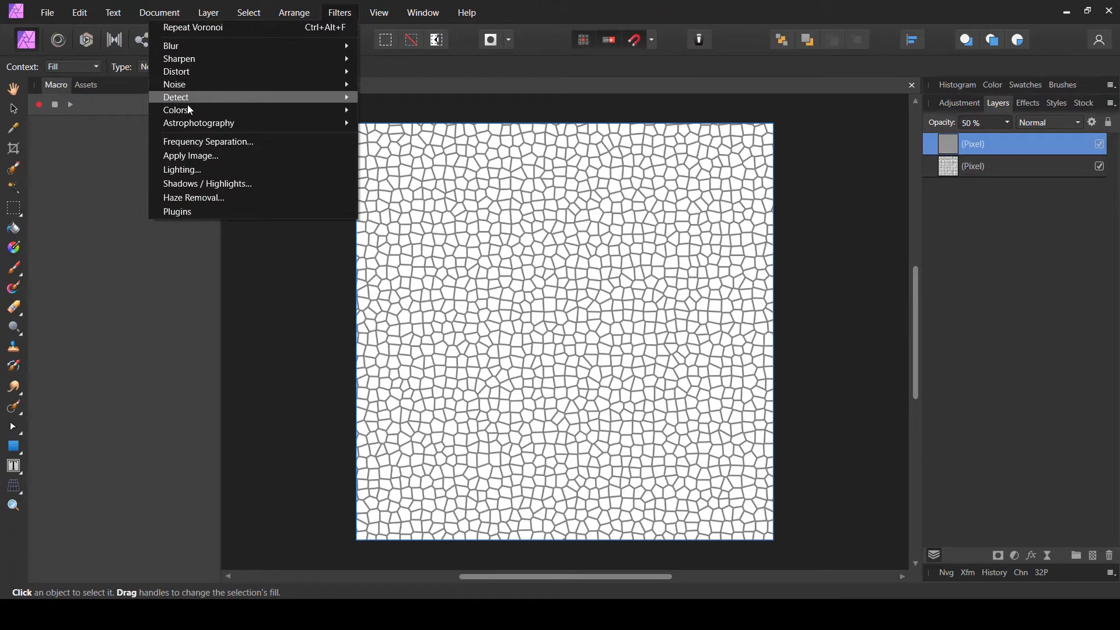
{"action": "mouse_move", "coordinate": [183, 106]}
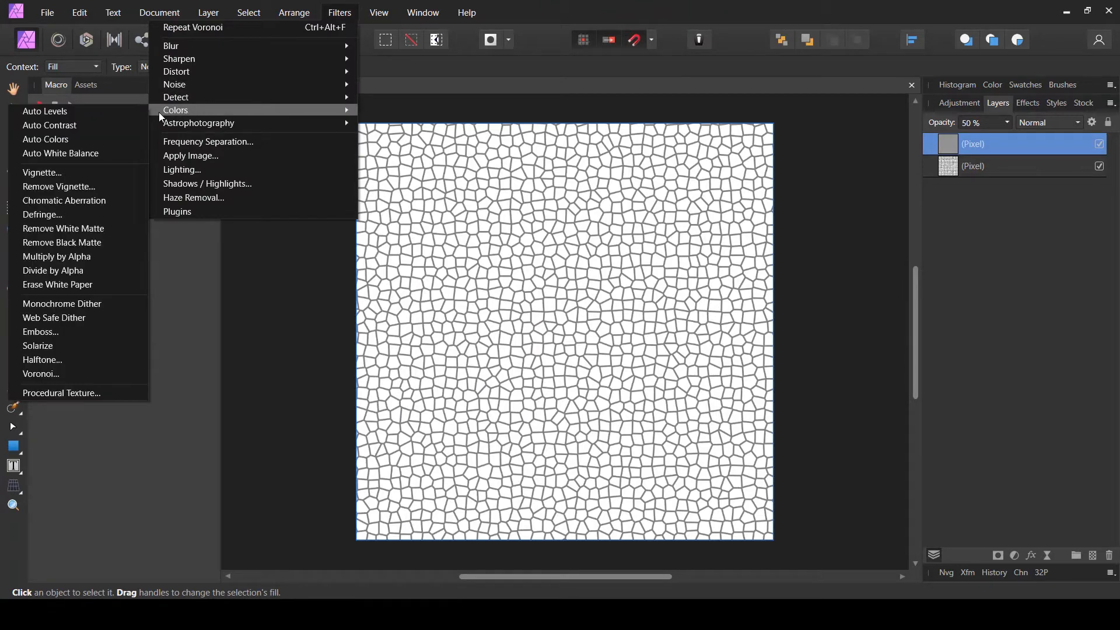
{"action": "left_click", "coordinate": [36, 375]}
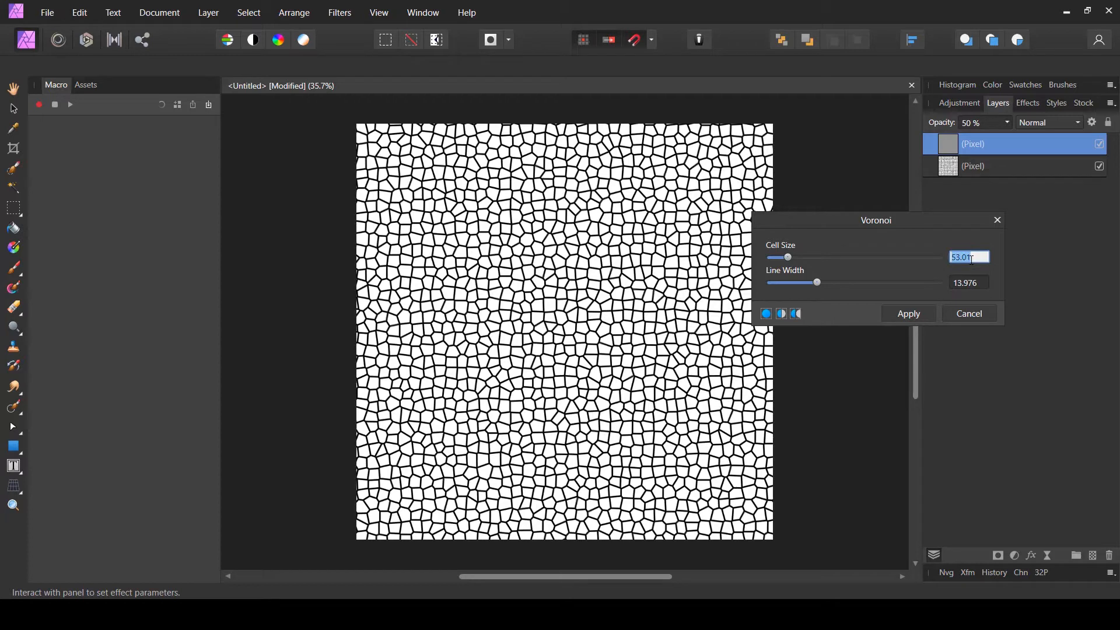
{"action": "type", "text": "52"}
{"action": "left_click", "coordinate": [968, 286]}
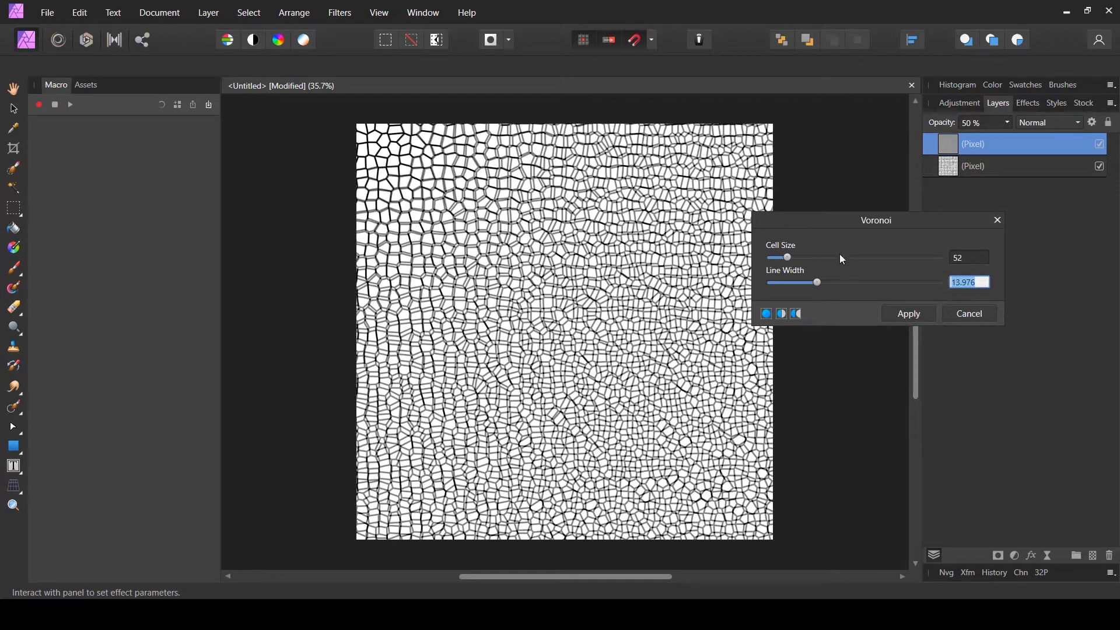
{"action": "left_click", "coordinate": [916, 317]}
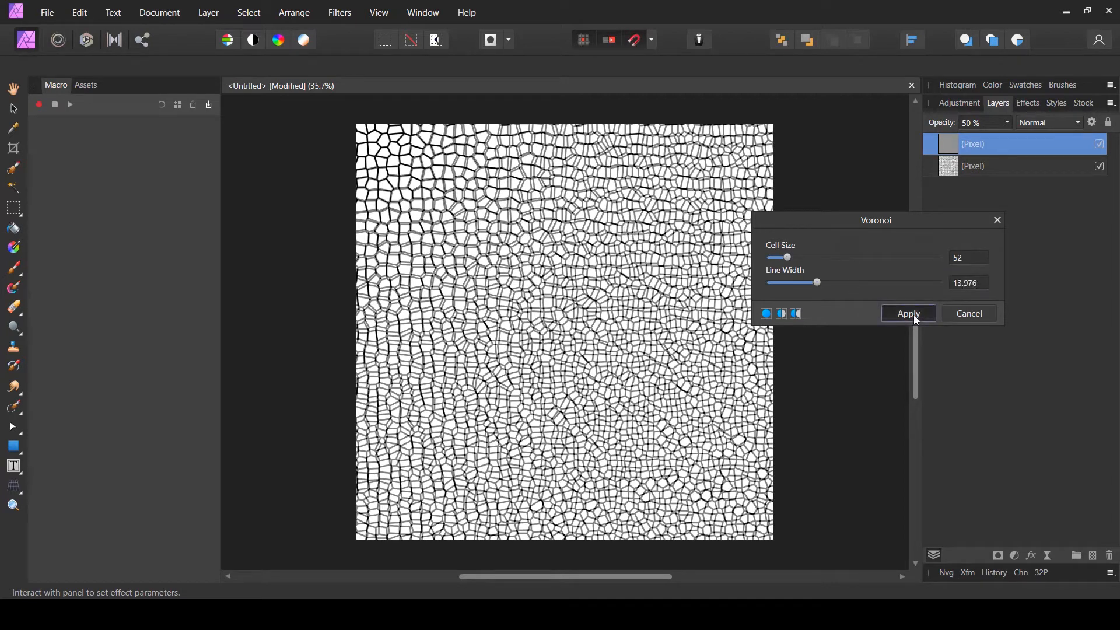
{"action": "left_click", "coordinate": [913, 315]}
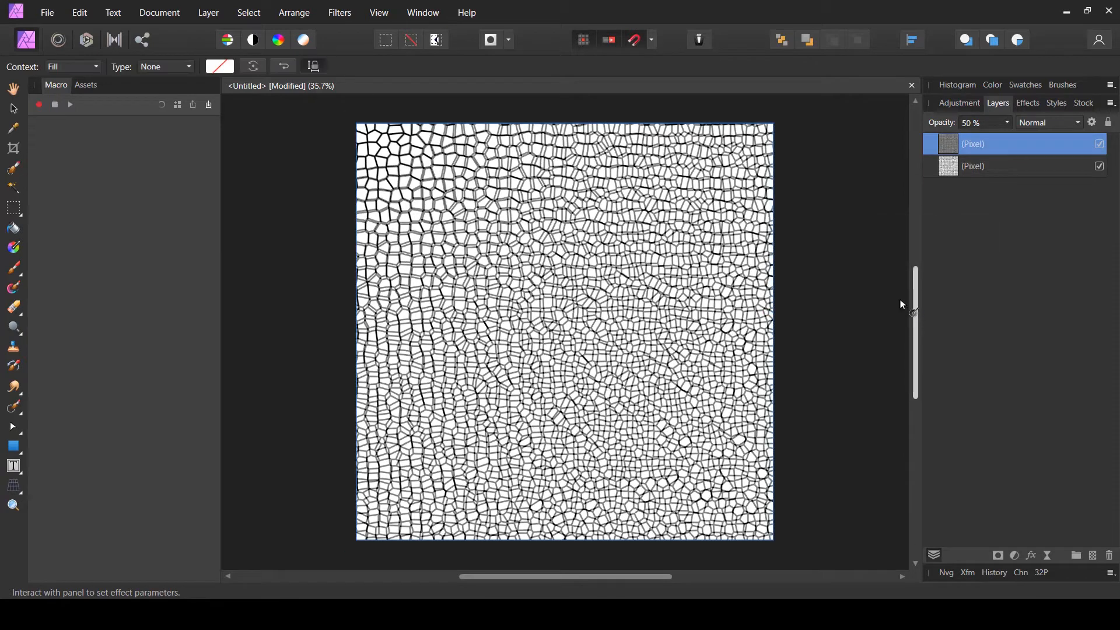
- Select both pixel layers and merge them into a single layer
{"action": "left_click", "coordinate": [971, 173], "text": "shift"}
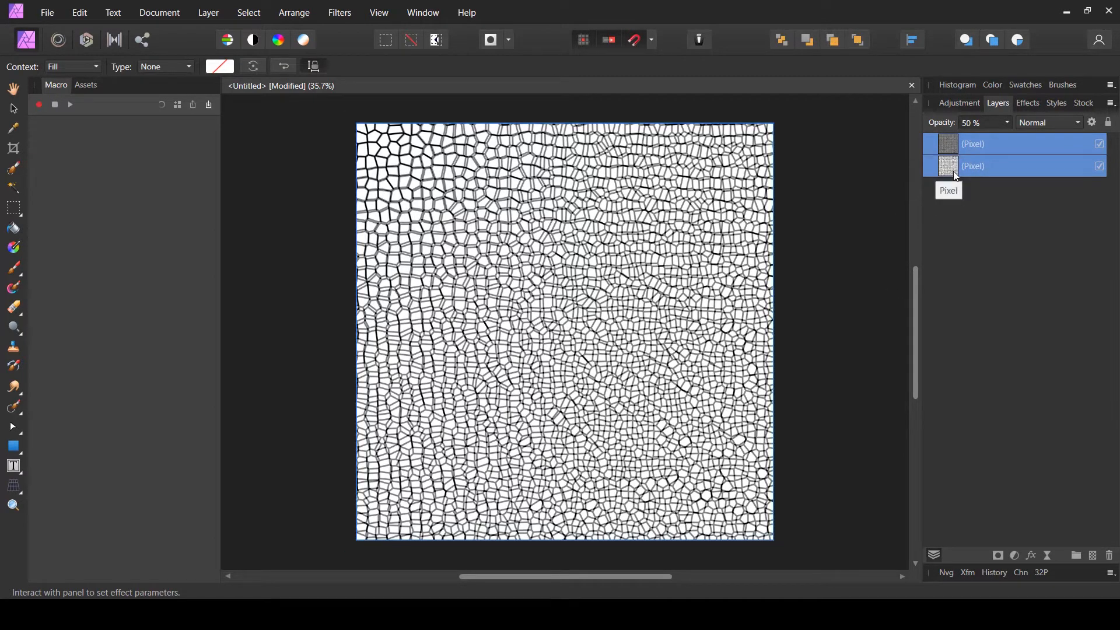
{"action": "left_click", "coordinate": [249, 13]}
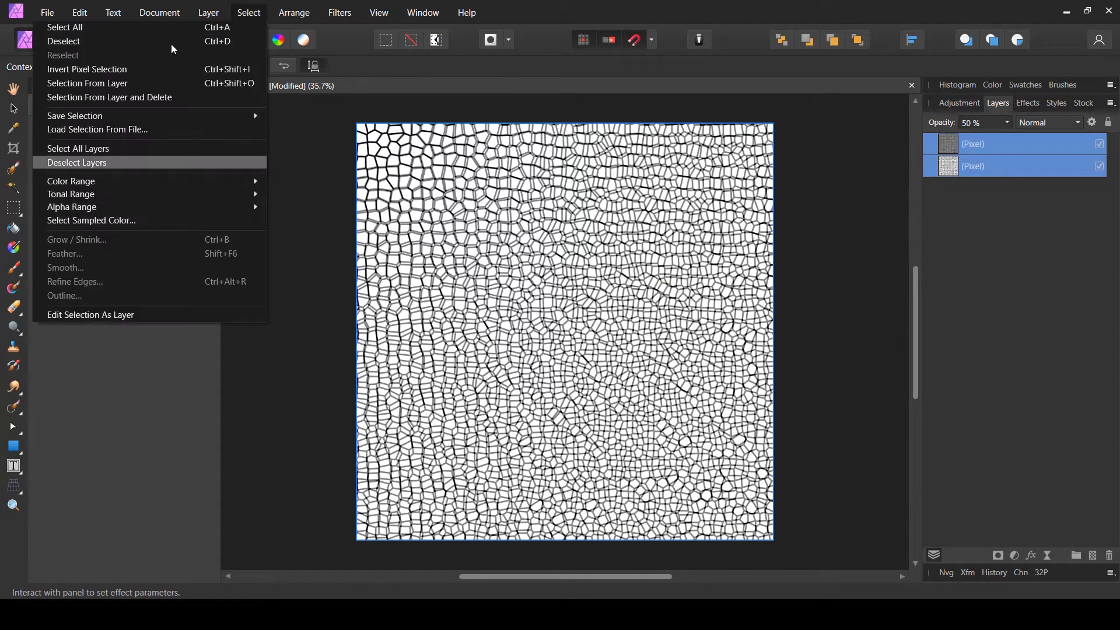
{"action": "mouse_move", "coordinate": [207, 14]}
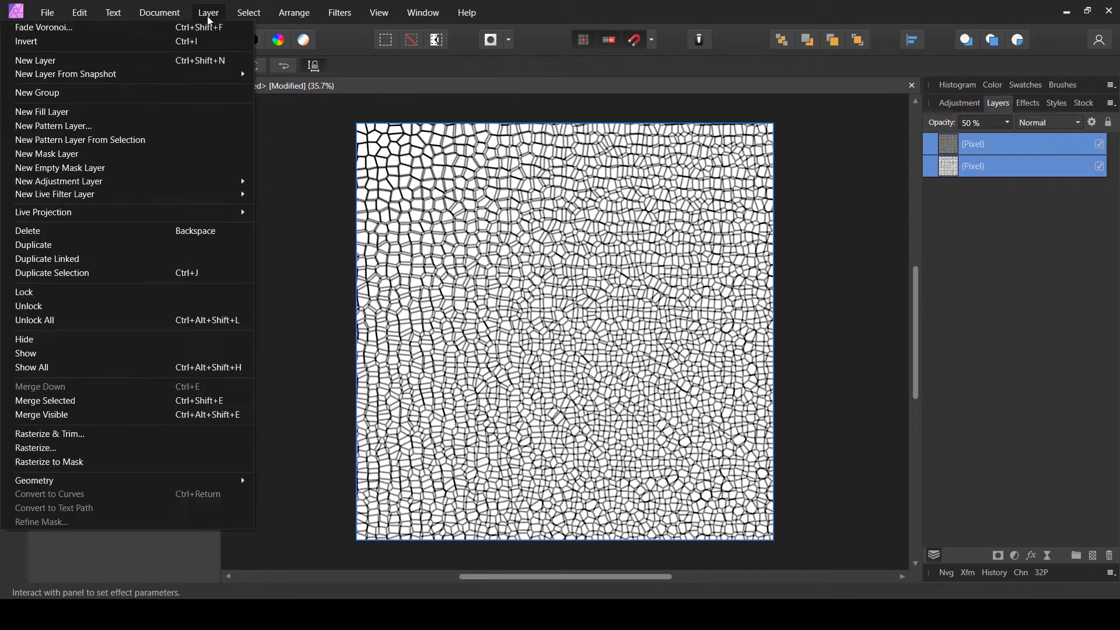
{"action": "left_click", "coordinate": [64, 401]}
- Add monochromatic uniform noise at 77% intensity to the merged Voronoi layer
{"action": "key", "text": "h"}
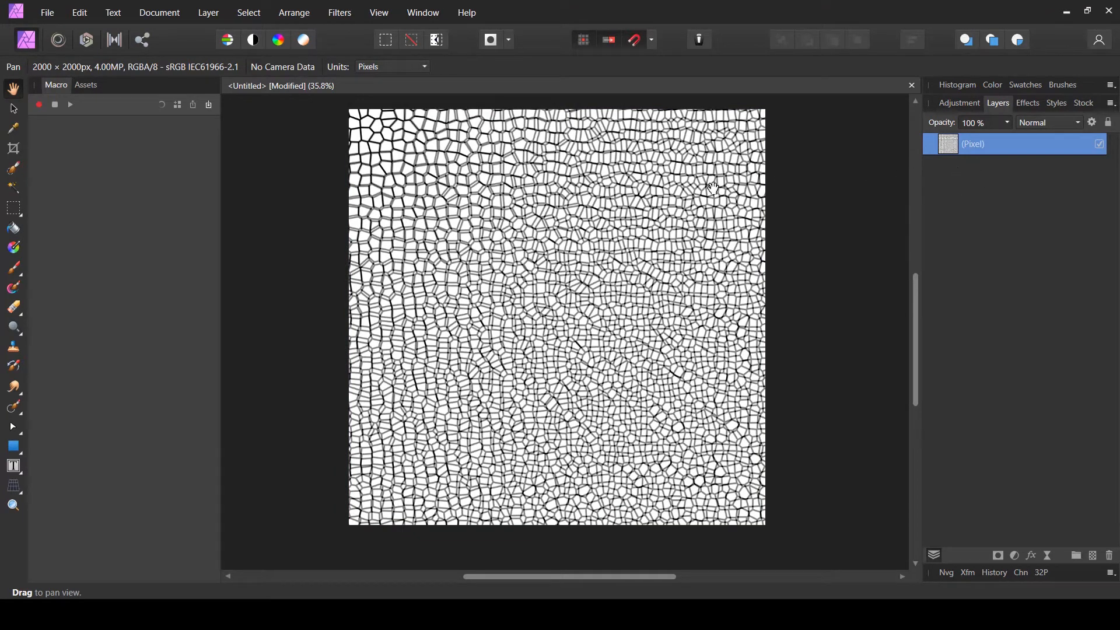
{"action": "scroll", "coordinate": [656, 213], "scroll_direction": "up", "scroll_amount": 3}
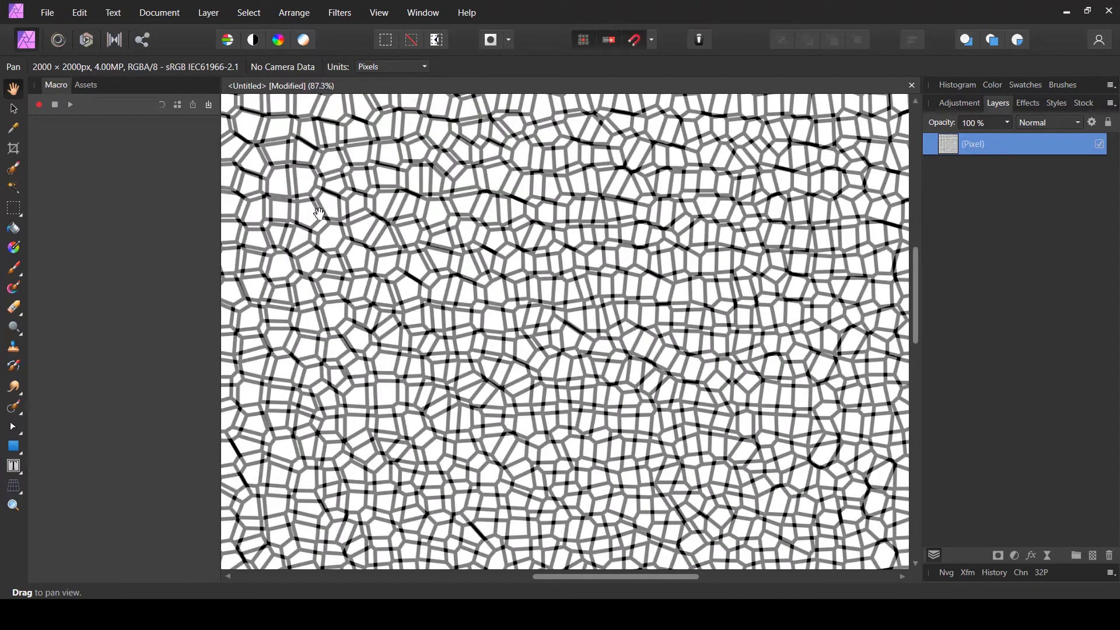
{"action": "scroll", "coordinate": [303, 217], "scroll_direction": "up", "scroll_amount": 2}
{"action": "right_click", "coordinate": [416, 185]}
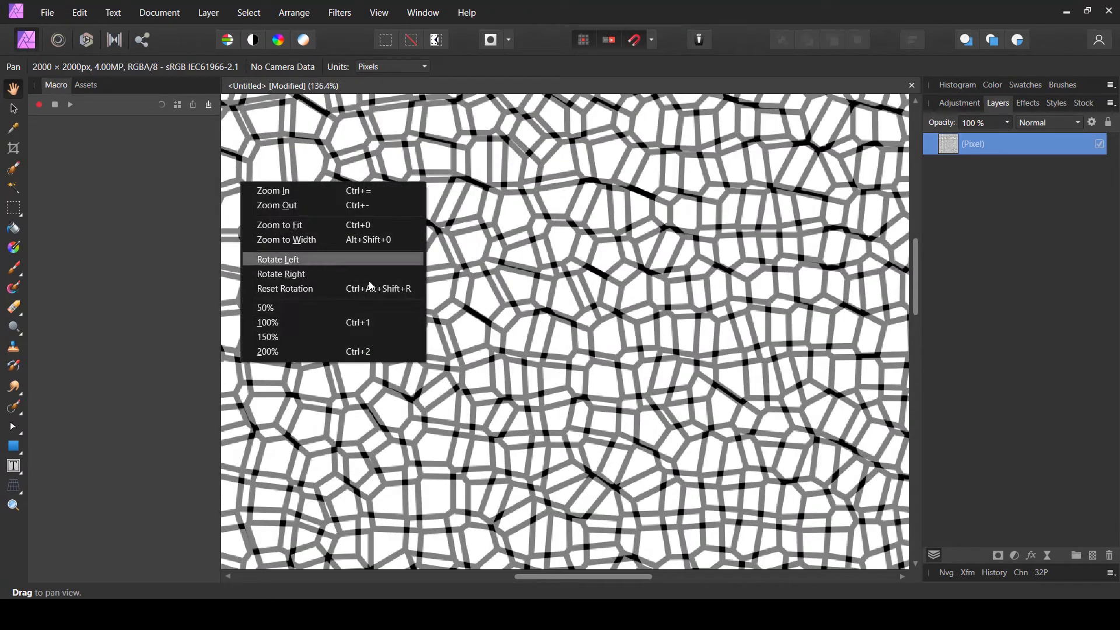
{"action": "left_click", "coordinate": [312, 322]}
{"action": "left_click_drag", "start_coordinate": [487, 248], "coordinate": [550, 308]}
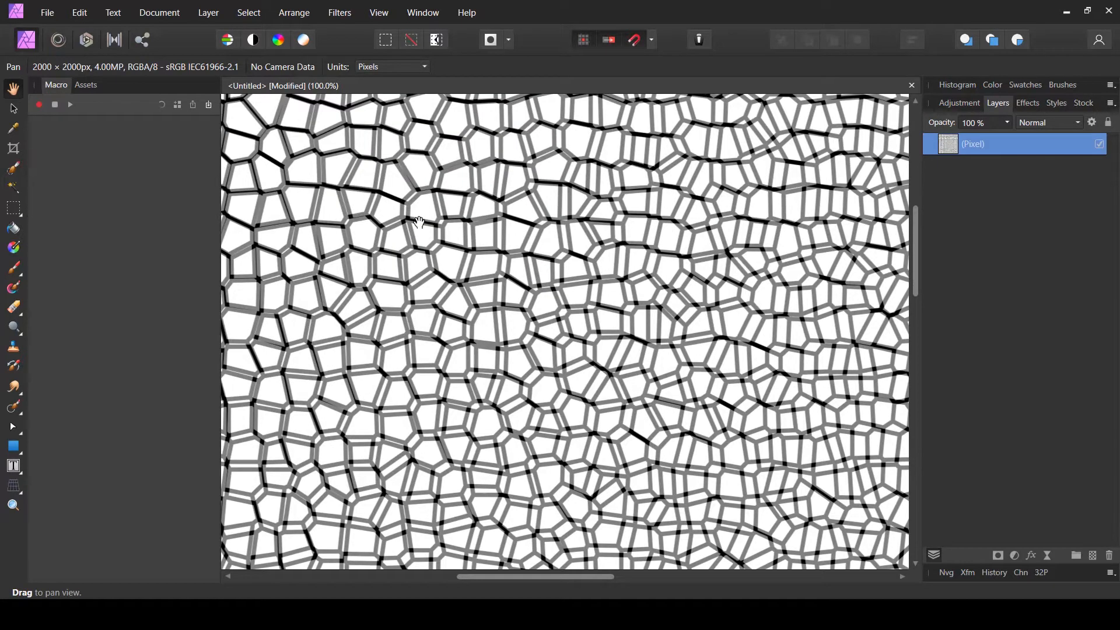
{"action": "left_click", "coordinate": [340, 12]}
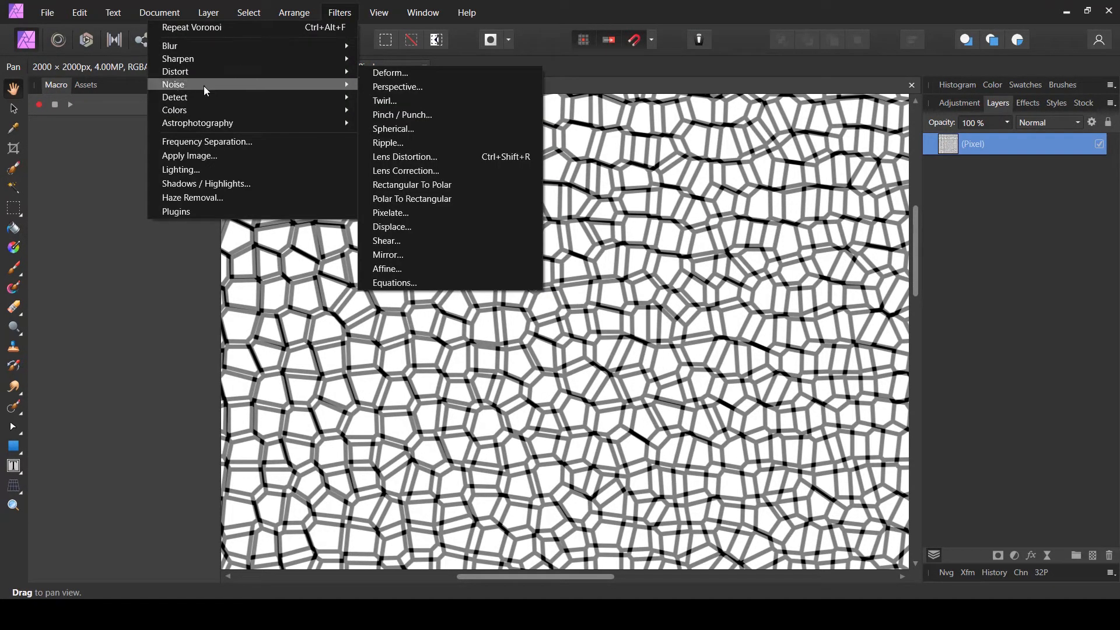
{"action": "mouse_move", "coordinate": [262, 87]}
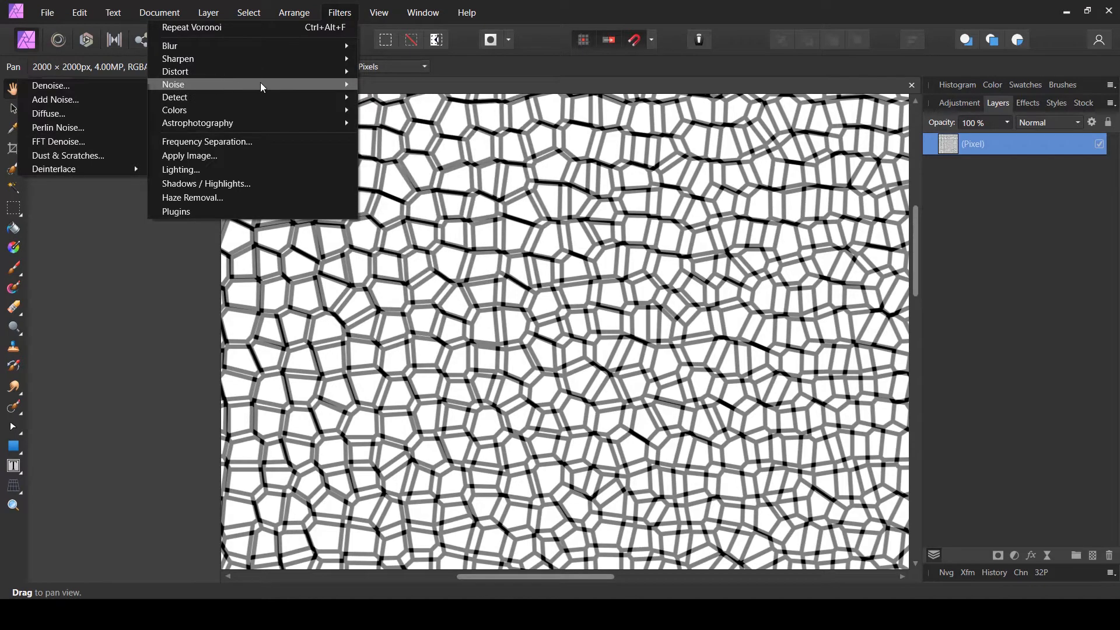
{"action": "left_click", "coordinate": [58, 104]}
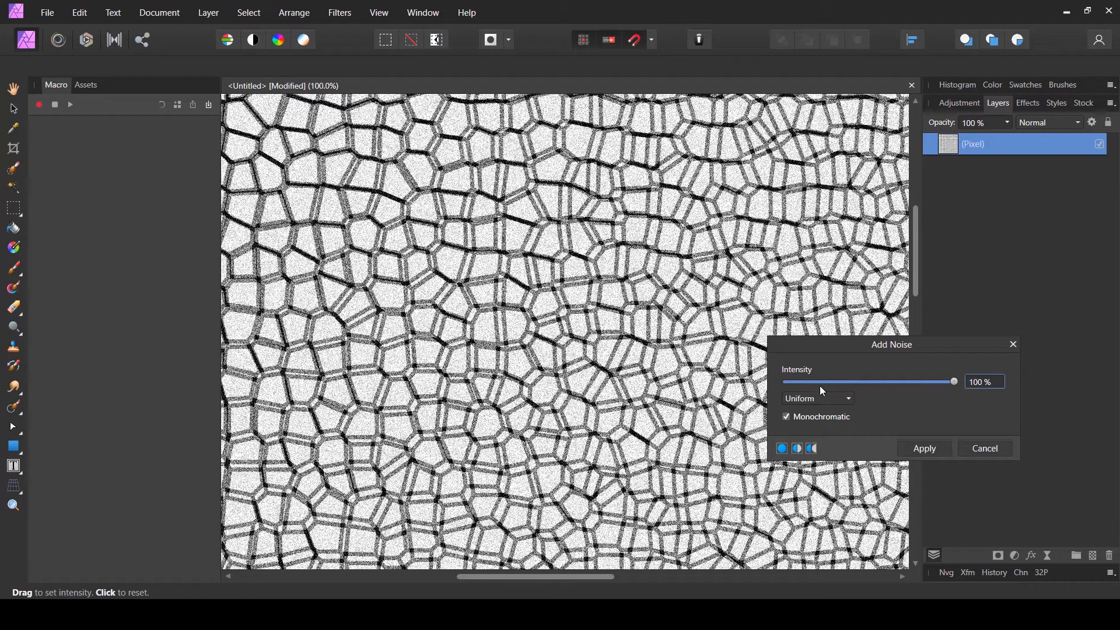
{"action": "left_click_drag", "start_coordinate": [930, 386], "coordinate": [906, 382]}
{"action": "left_click_drag", "start_coordinate": [917, 382], "coordinate": [916, 383]}
{"action": "left_click", "coordinate": [802, 399]}
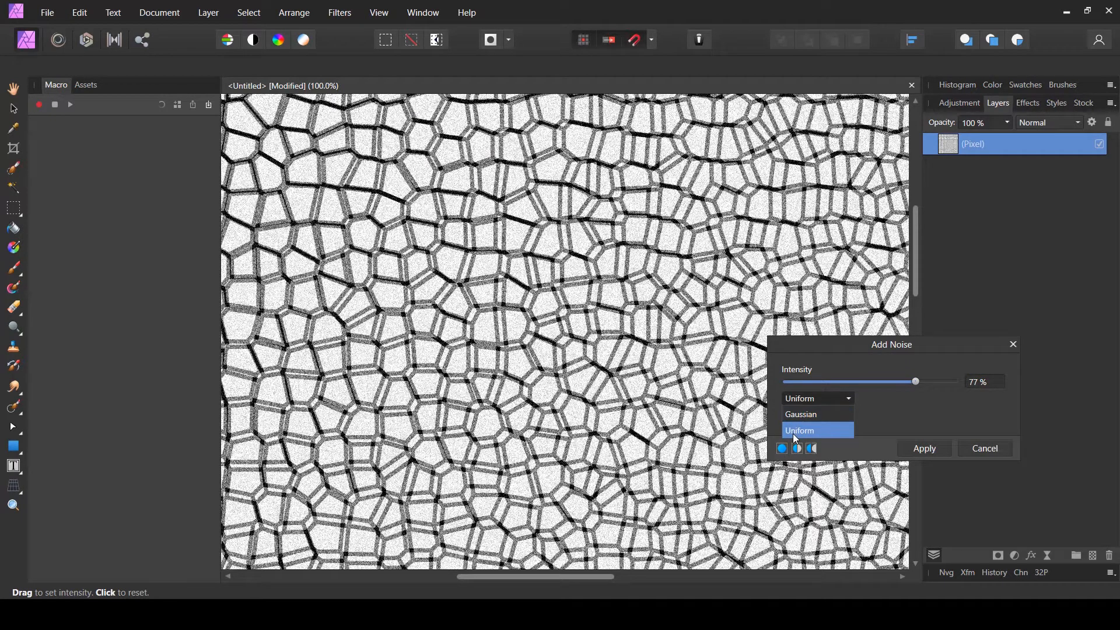
{"action": "left_click", "coordinate": [795, 433]}
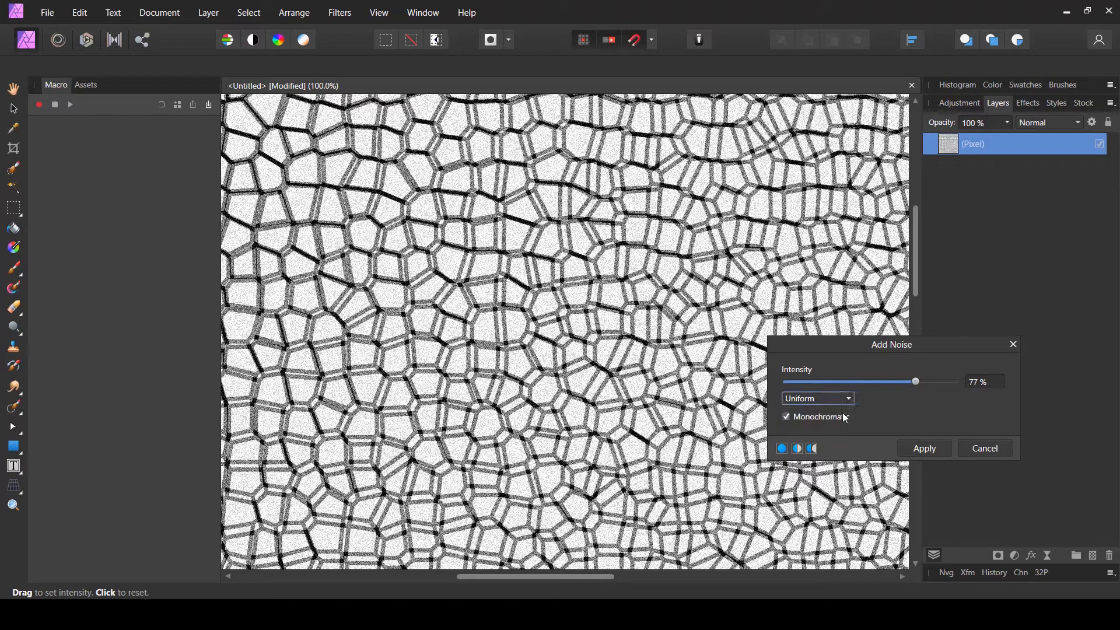
{"action": "left_click", "coordinate": [794, 417]}
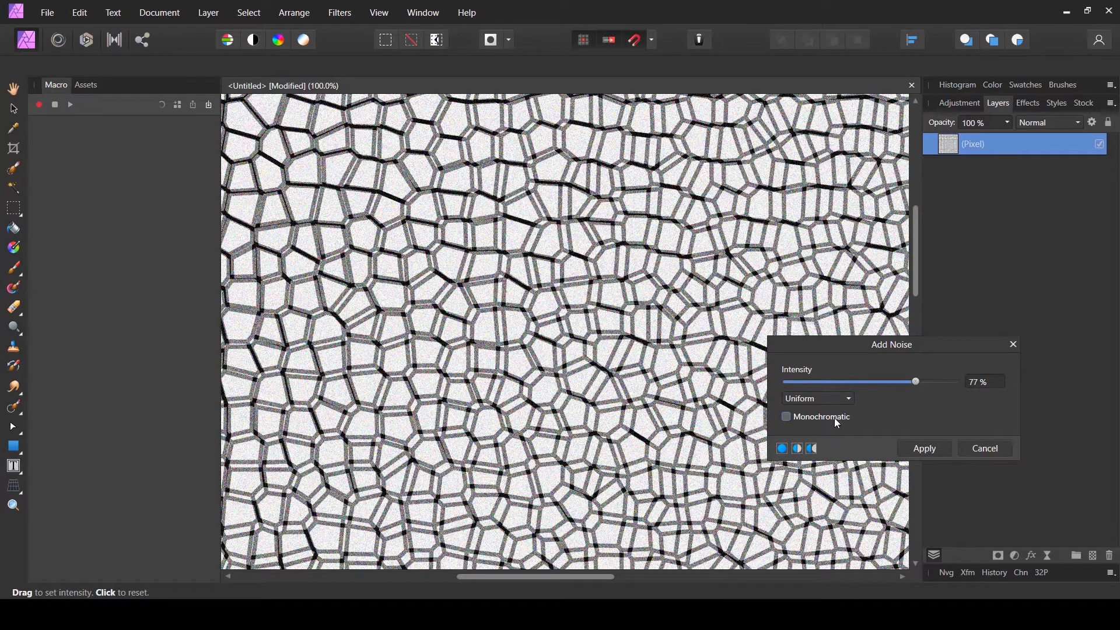
{"action": "left_click", "coordinate": [794, 420]}
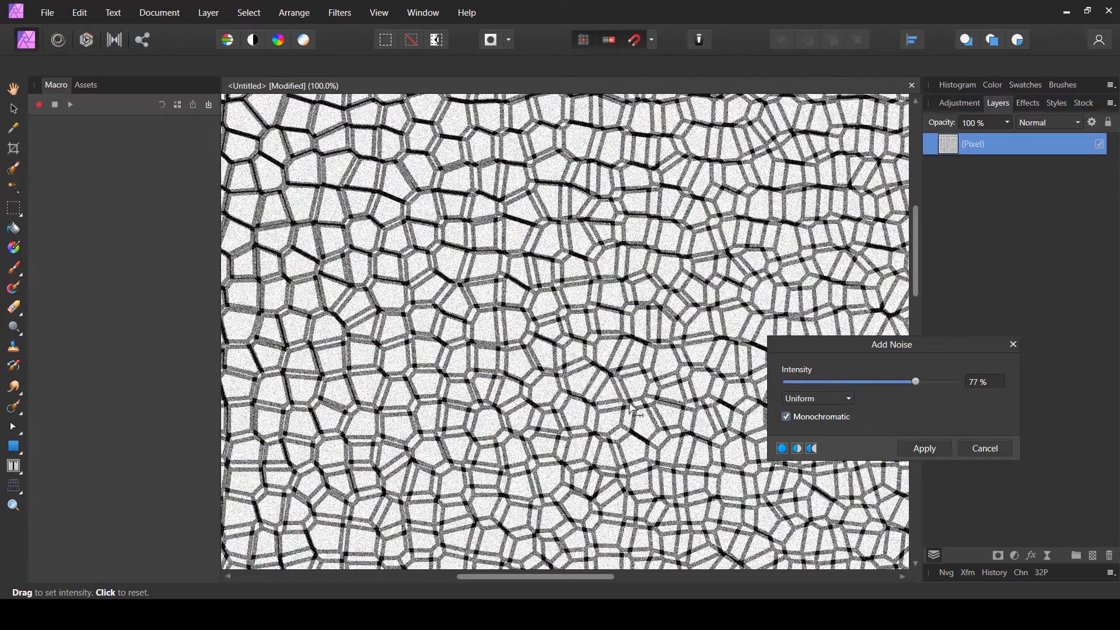
{"action": "left_click", "coordinate": [924, 446]}
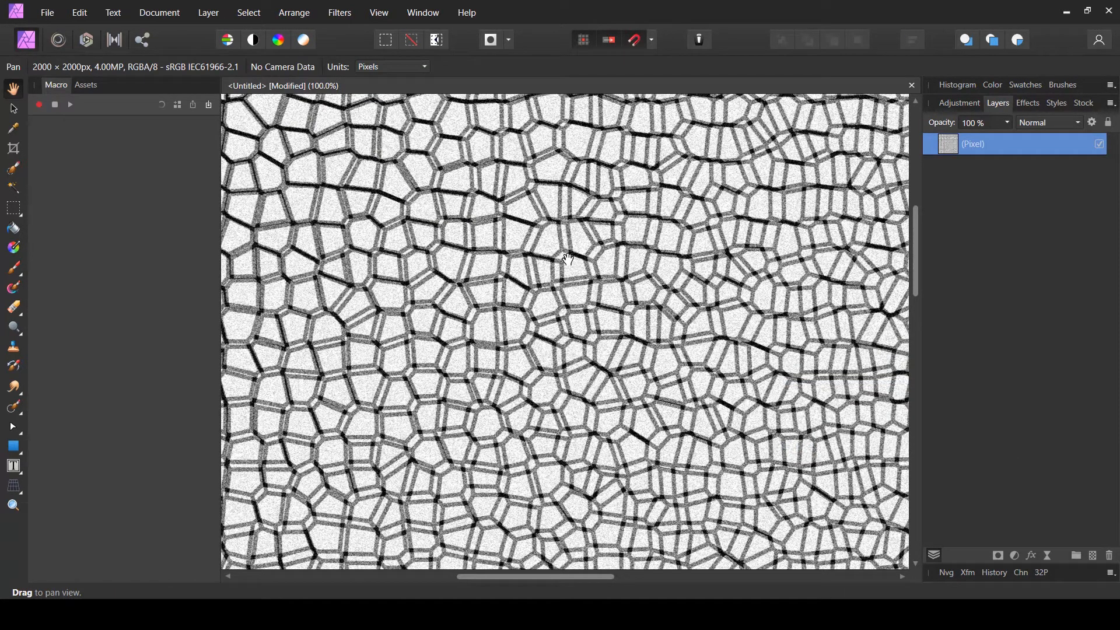
- Export the texture as a JPEG at 2000 × 2000 px with quality 100
{"action": "scroll", "coordinate": [490, 260], "scroll_direction": "down", "scroll_amount": 5}
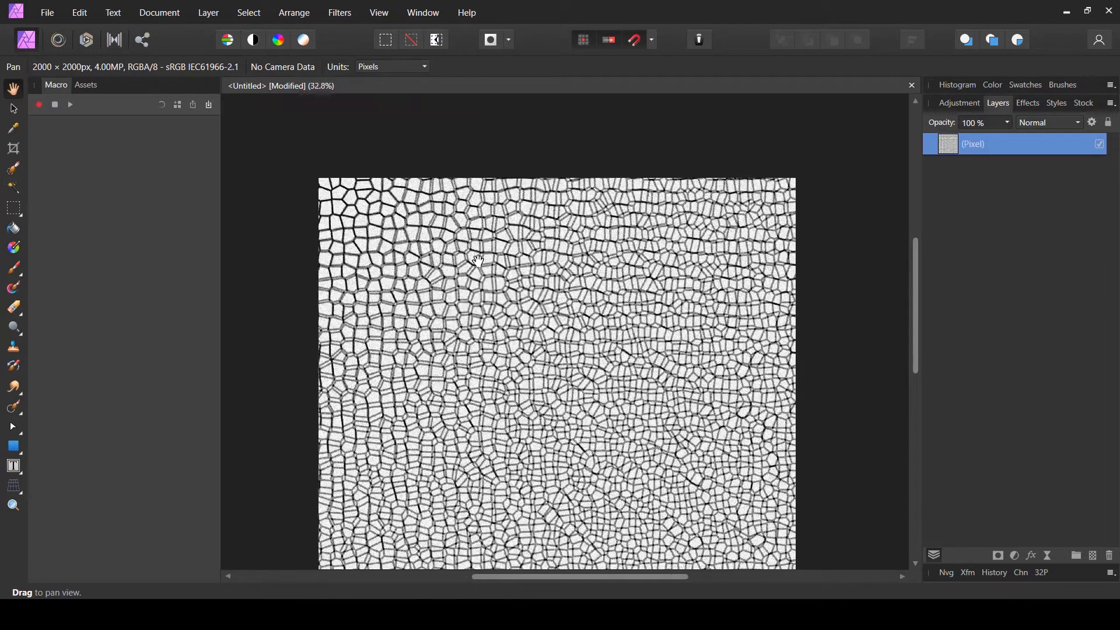
{"action": "scroll", "coordinate": [478, 259], "scroll_direction": "up", "scroll_amount": 2}
{"action": "scroll", "coordinate": [478, 259], "scroll_direction": "down", "scroll_amount": 3}
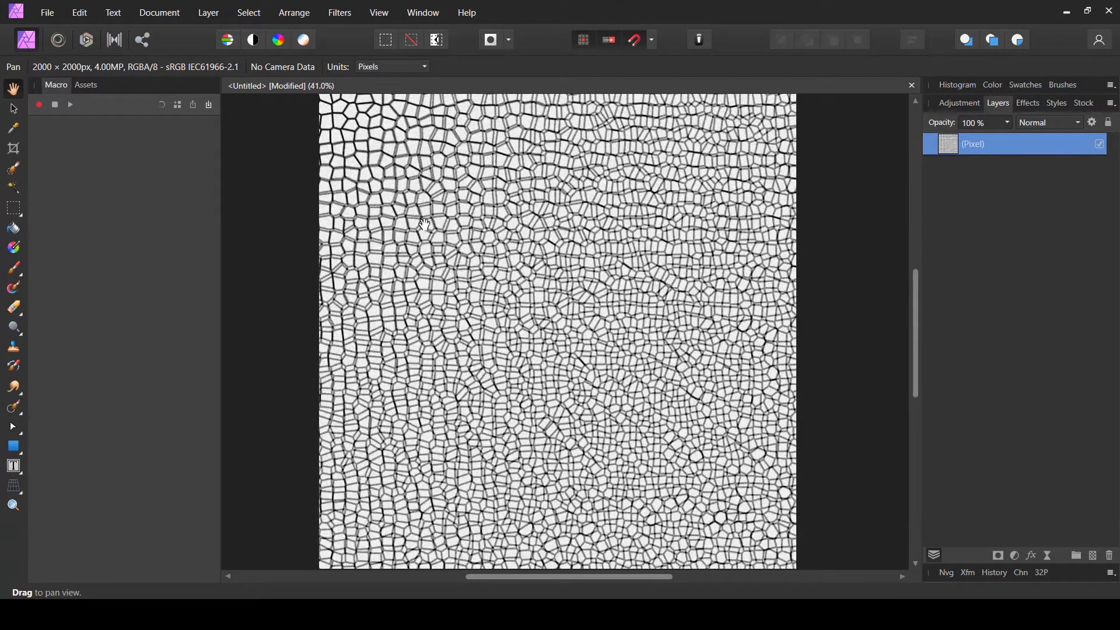
{"action": "left_click", "coordinate": [50, 14]}
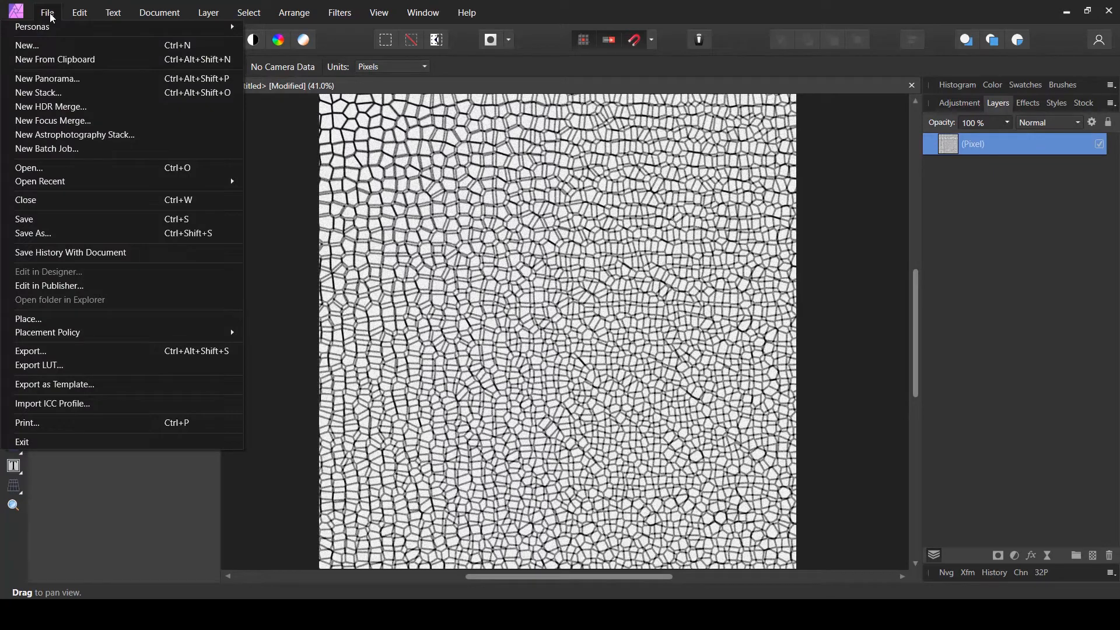
{"action": "left_click", "coordinate": [45, 350]}
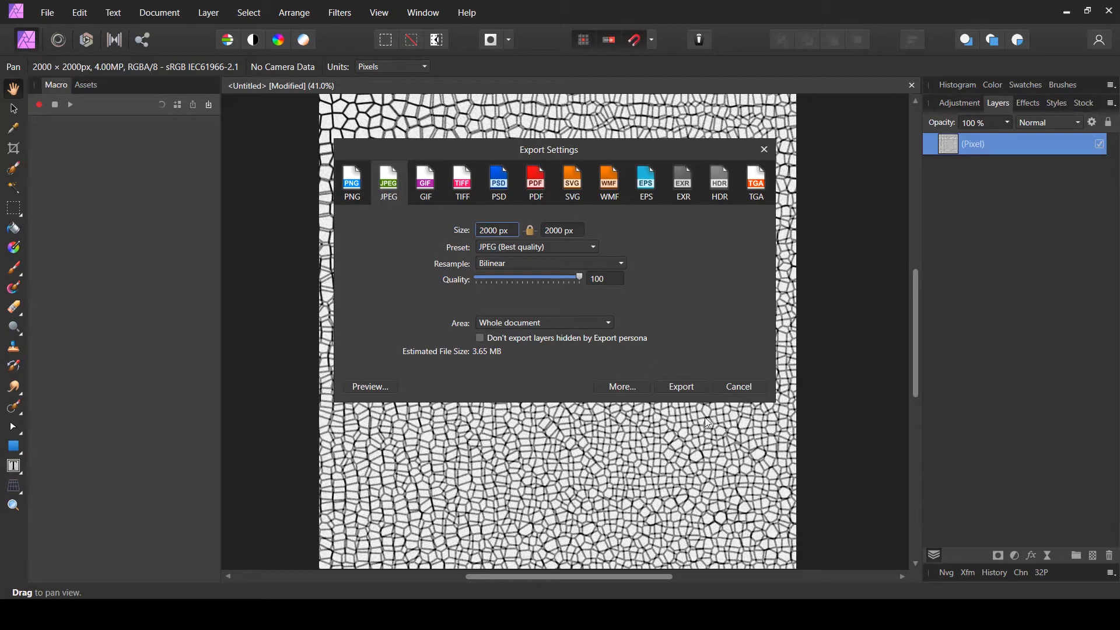
{"action": "left_click", "coordinate": [683, 386]}
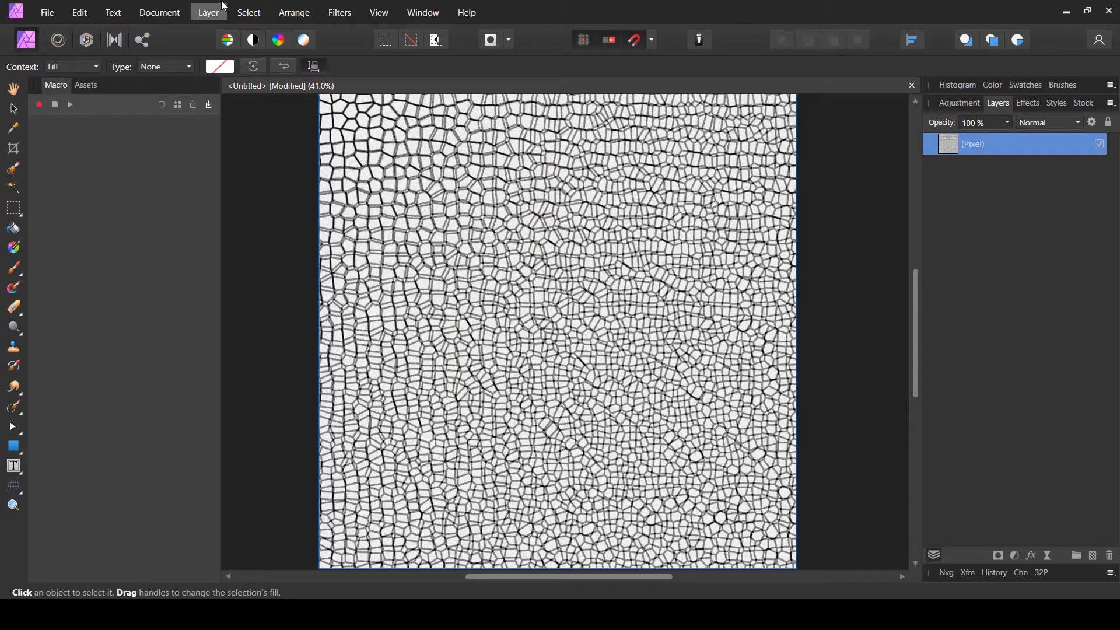
- Add a new fill layer and set its colour to dark grey with lightness 26
{"action": "left_click", "coordinate": [217, 9]}
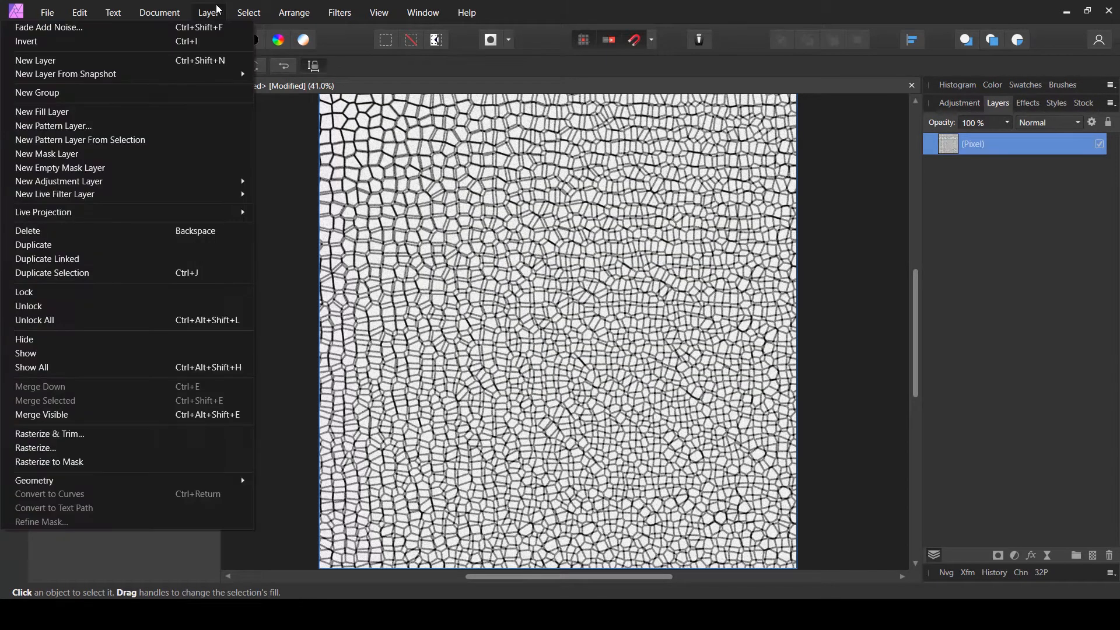
{"action": "left_click", "coordinate": [110, 112]}
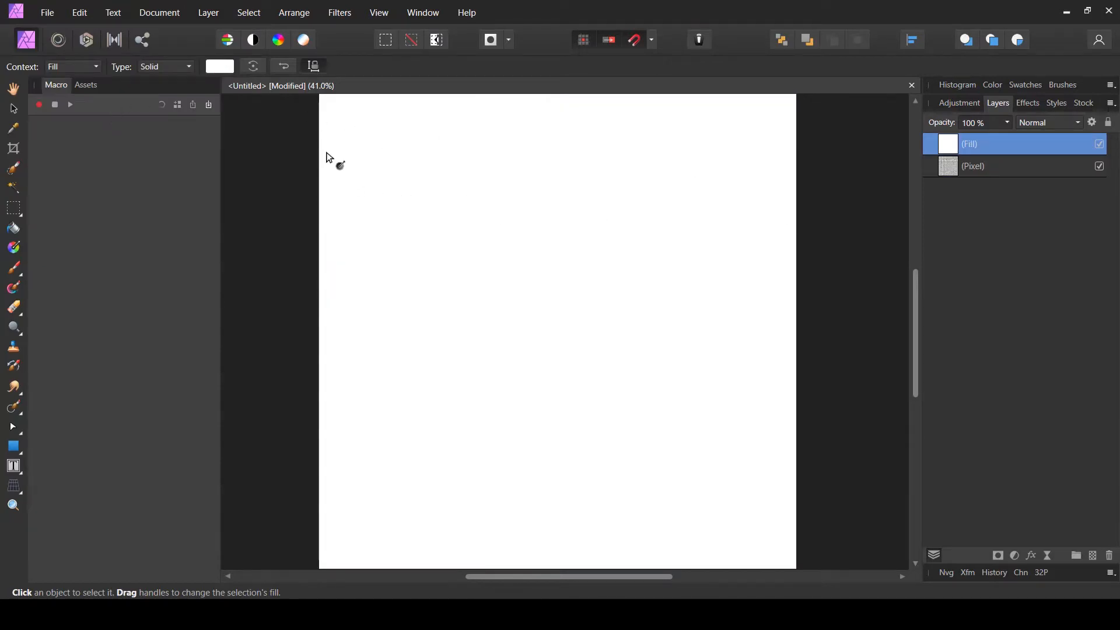
{"action": "left_click", "coordinate": [218, 69]}
{"action": "left_click_drag", "start_coordinate": [239, 172], "coordinate": [175, 175]}
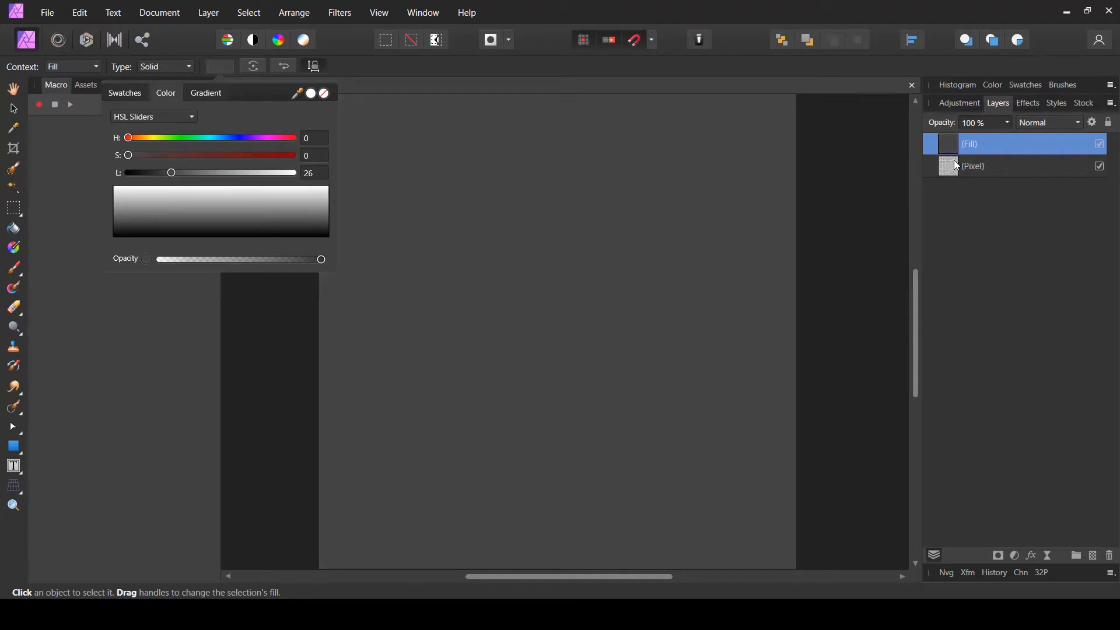
- Rasterize the grey fill layer into a pixel layer
{"action": "left_click", "coordinate": [1035, 149]}
{"action": "right_click", "coordinate": [1038, 145]}
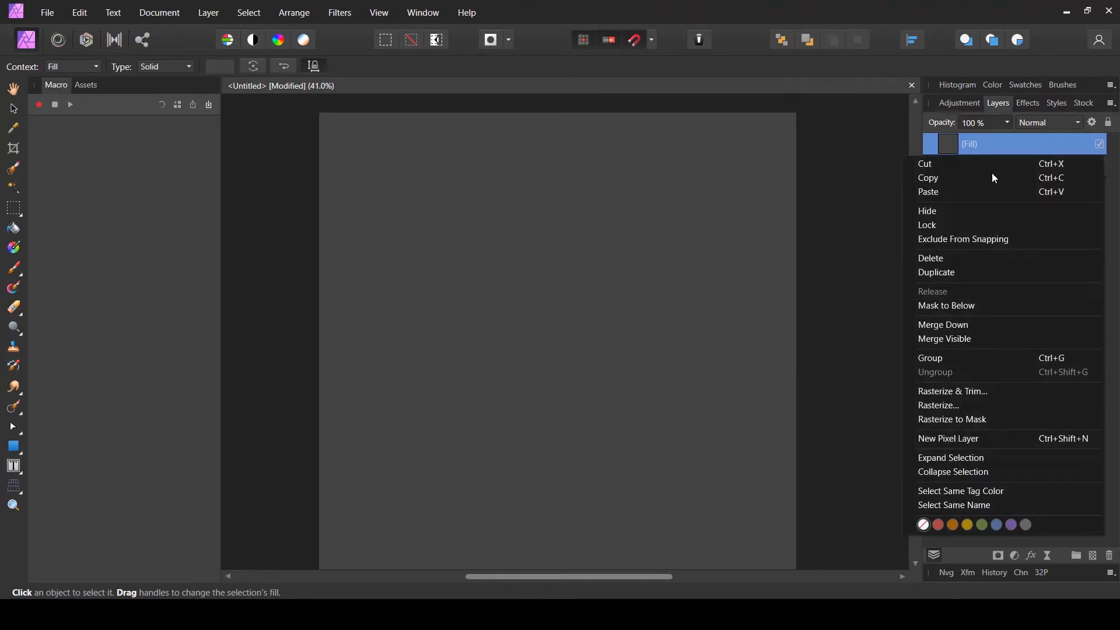
{"action": "left_click", "coordinate": [936, 391]}
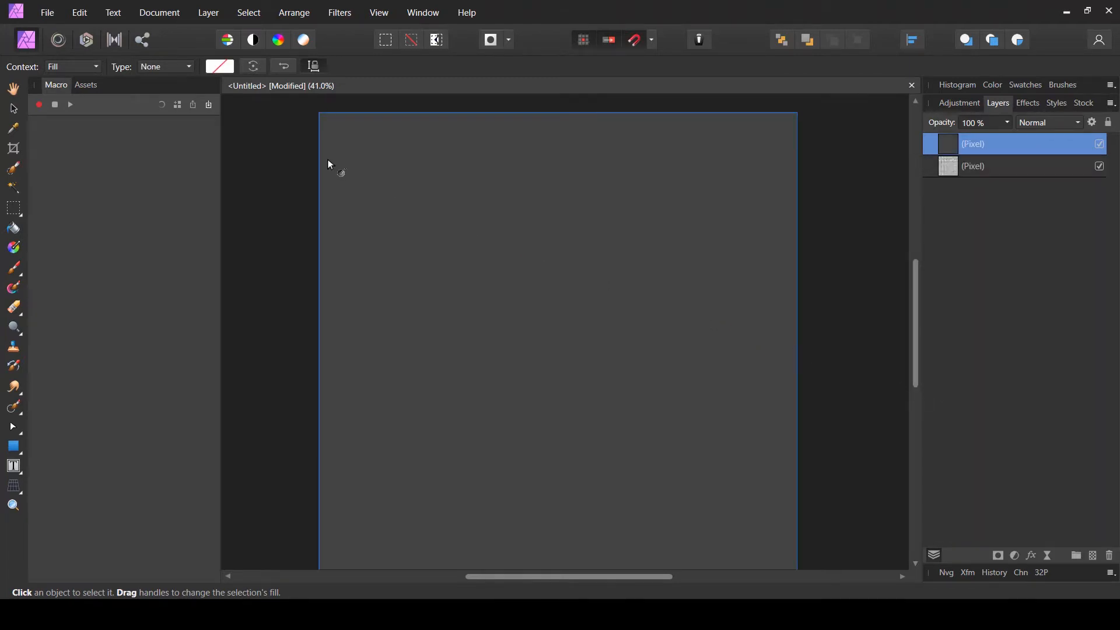
- Open the Lighting filter on the grey layer and move the spot light's source to the canvas's lower right corner
{"action": "left_click", "coordinate": [14, 91]}
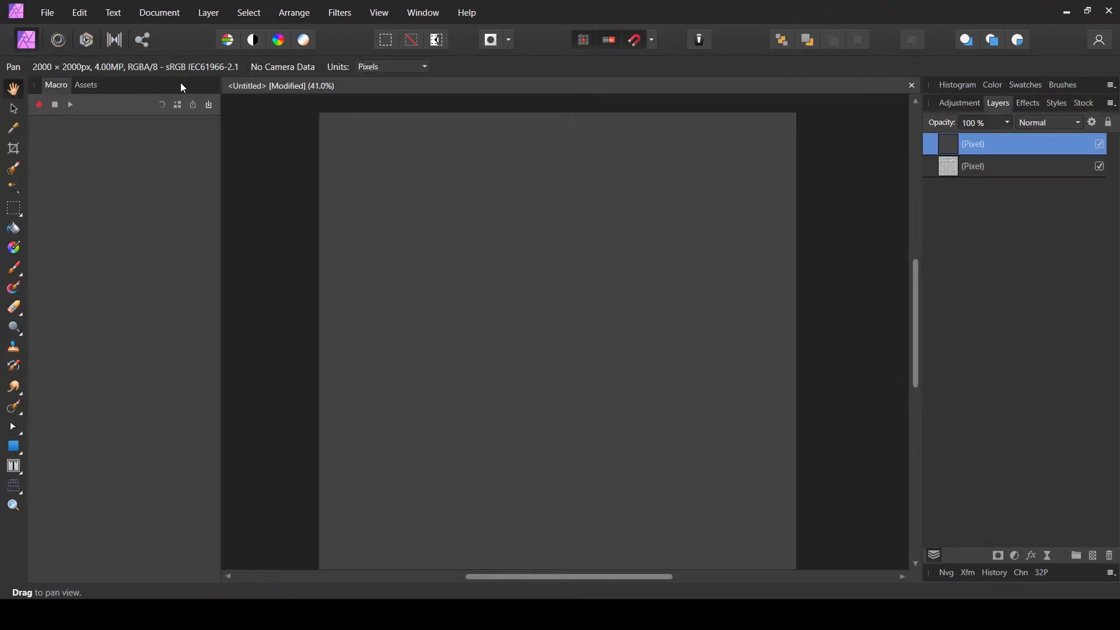
{"action": "left_click", "coordinate": [340, 12]}
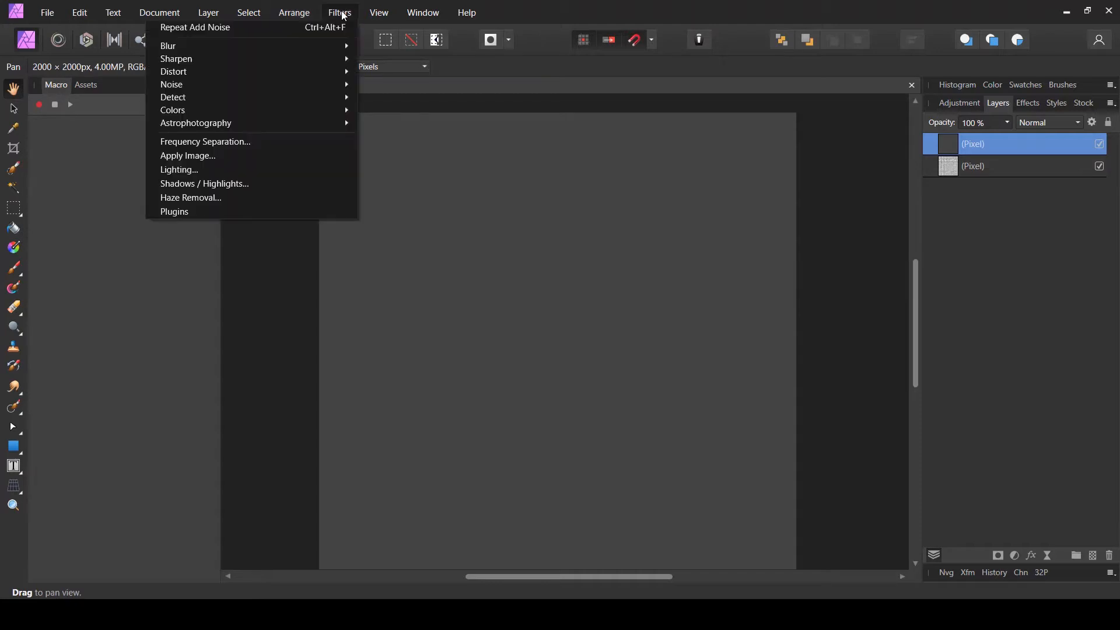
{"action": "left_click", "coordinate": [251, 170]}
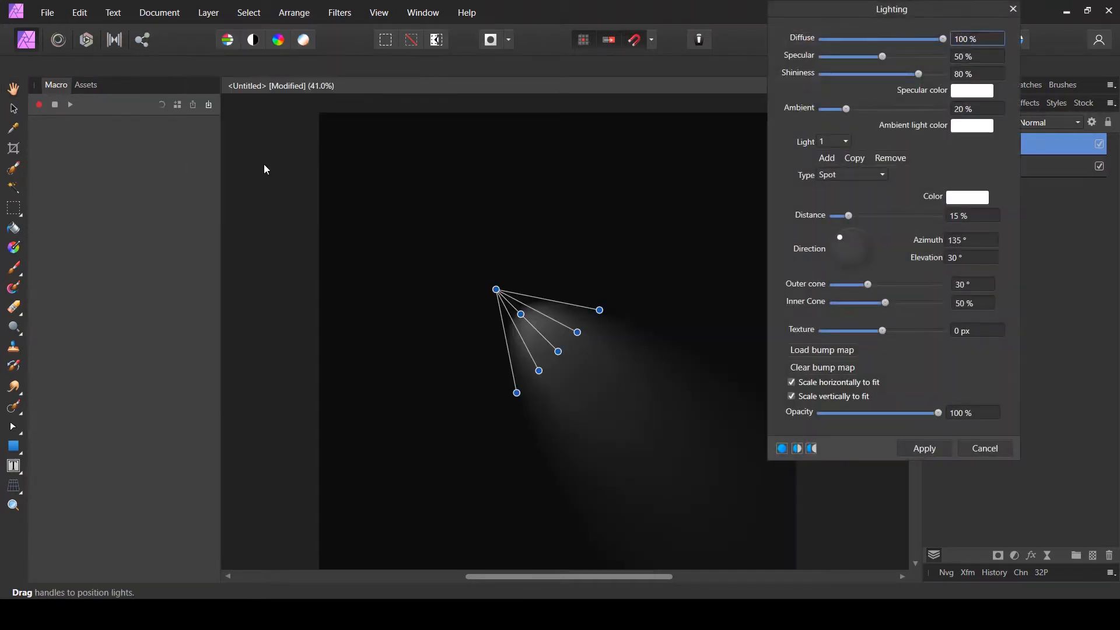
{"action": "left_click_drag", "start_coordinate": [497, 290], "coordinate": [254, 84]}
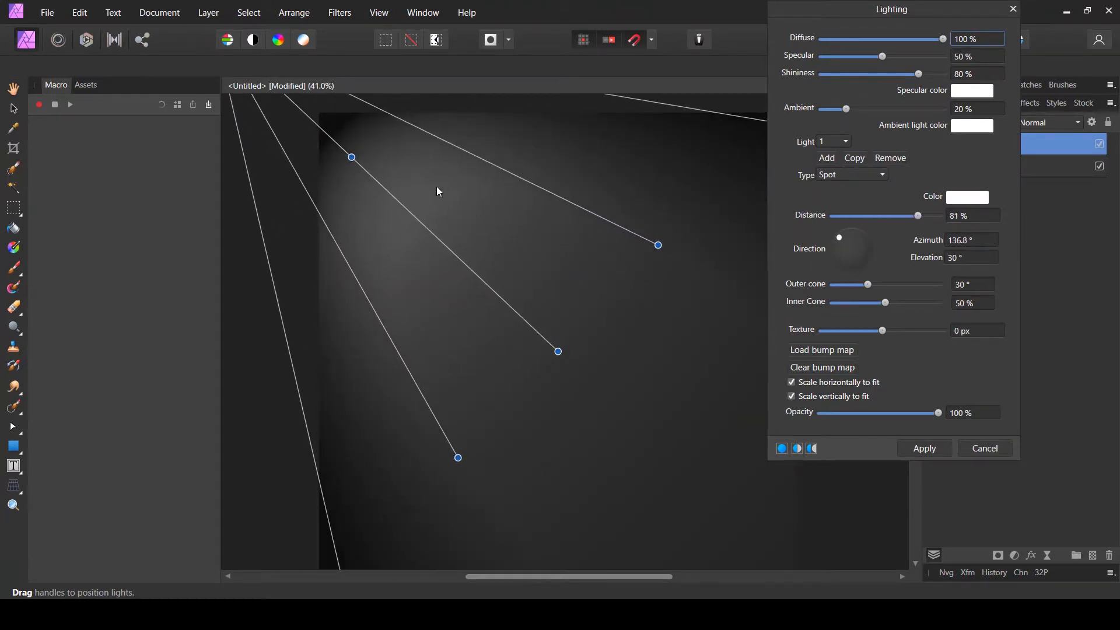
{"action": "scroll", "coordinate": [358, 251], "scroll_direction": "down", "scroll_amount": 3}
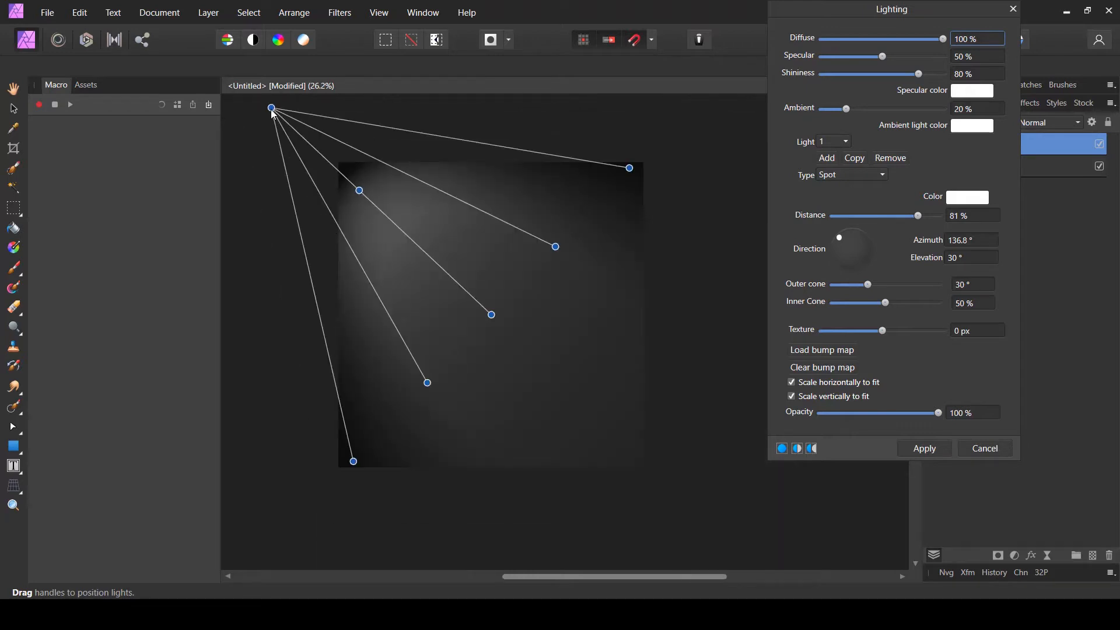
{"action": "left_click_drag", "start_coordinate": [272, 109], "coordinate": [765, 582]}
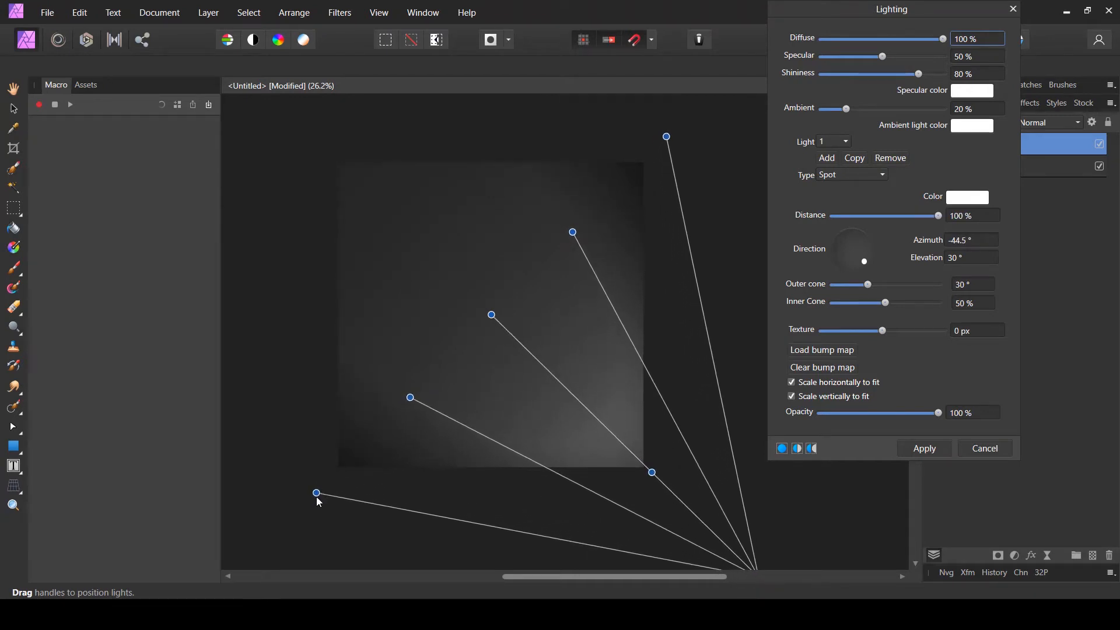
- Reshape the spot light's cone handles, widening the outer cone to 36.4° and the inner cone to 68%
{"action": "left_click_drag", "start_coordinate": [319, 499], "coordinate": [270, 543]}
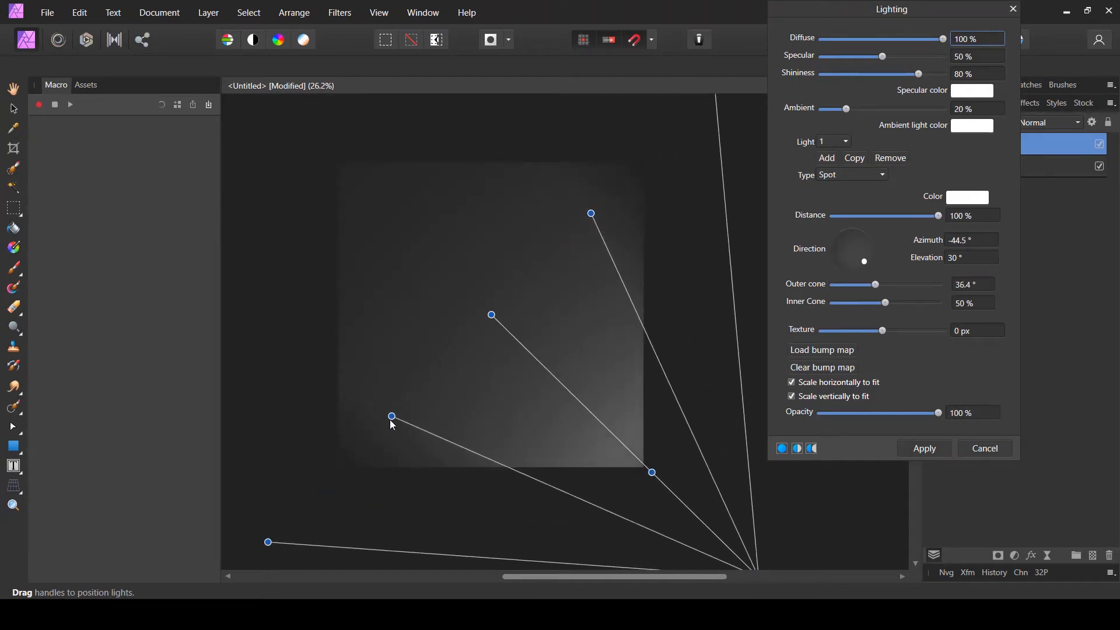
{"action": "left_click_drag", "start_coordinate": [392, 421], "coordinate": [366, 442]}
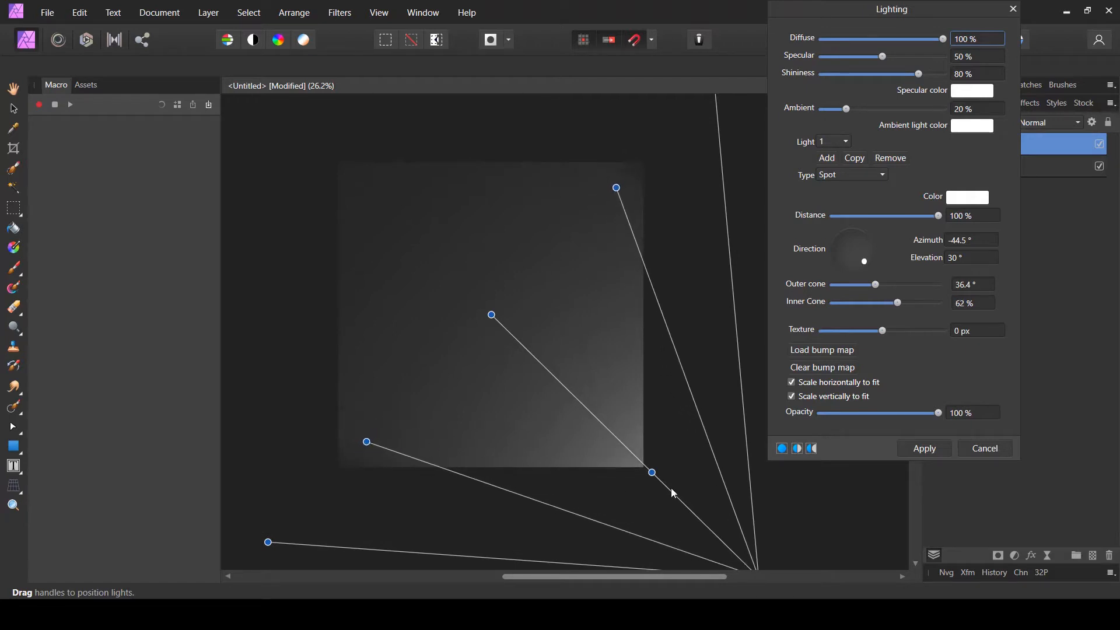
{"action": "mouse_move", "coordinate": [652, 473]}
{"action": "left_mouse_down"}
{"action": "mouse_move", "coordinate": [636, 454]}
{"action": "mouse_move", "coordinate": [664, 493]}
{"action": "mouse_move", "coordinate": [656, 484]}
{"action": "left_mouse_up"}
{"action": "left_click_drag", "start_coordinate": [491, 315], "coordinate": [463, 280]}
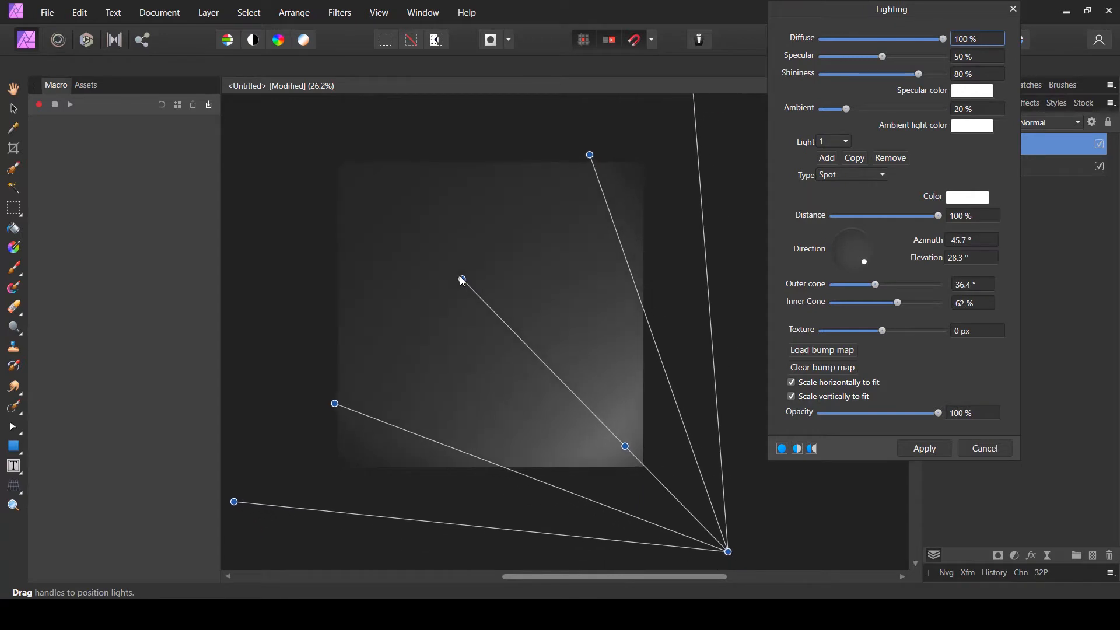
{"action": "mouse_move", "coordinate": [627, 448]}
{"action": "left_mouse_down"}
{"action": "mouse_move", "coordinate": [652, 476]}
{"action": "mouse_move", "coordinate": [632, 455]}
{"action": "left_mouse_up"}
{"action": "left_click_drag", "start_coordinate": [593, 156], "coordinate": [620, 164]}
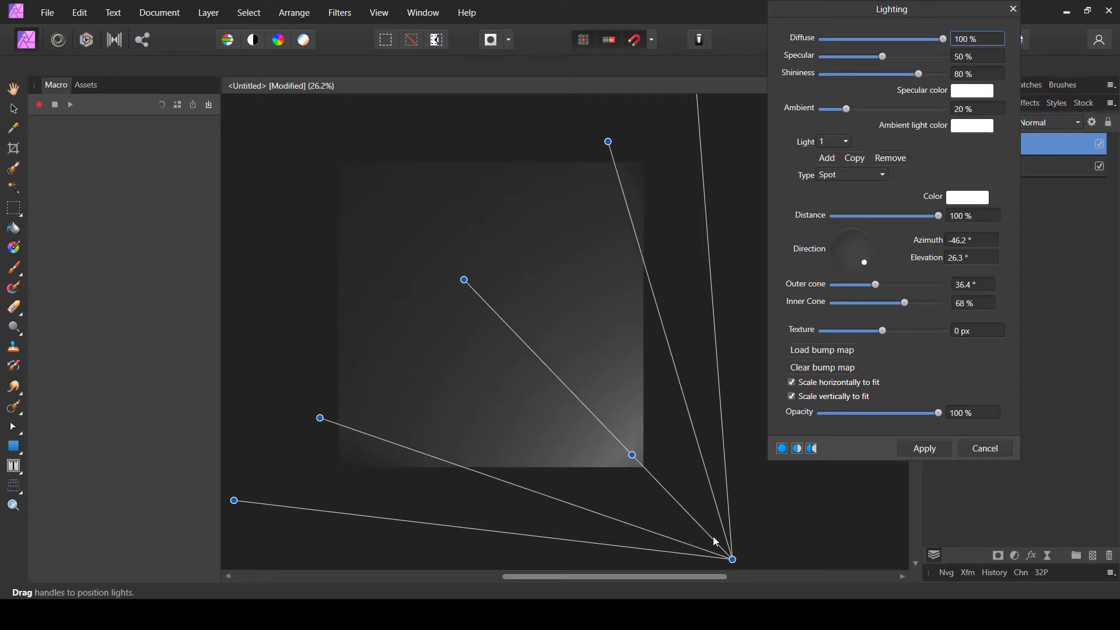
{"action": "left_click_drag", "start_coordinate": [733, 560], "coordinate": [738, 557]}
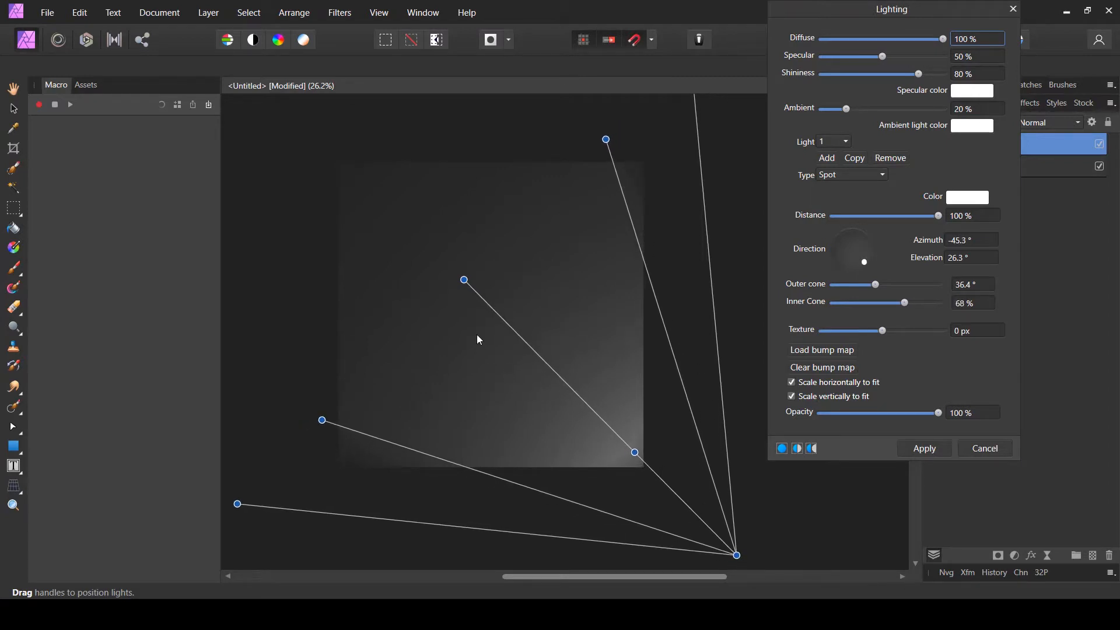
- Load the exported Lines image as the Lighting filter's bump map
{"action": "scroll", "coordinate": [459, 323], "scroll_direction": "up", "scroll_amount": 3}
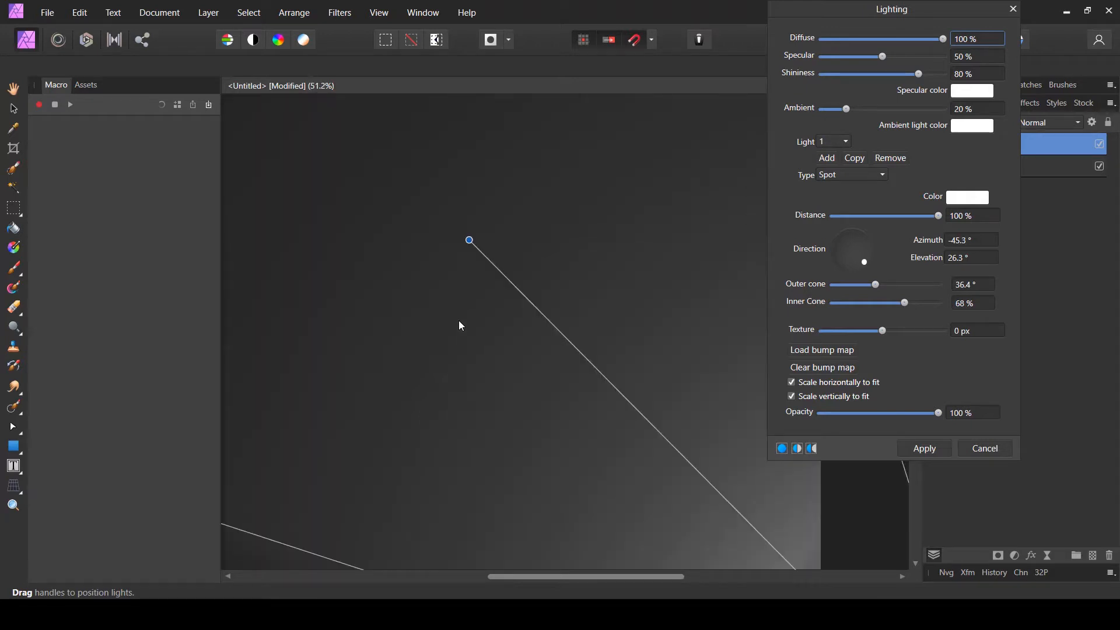
{"action": "scroll", "coordinate": [460, 325], "scroll_direction": "up", "scroll_amount": 2}
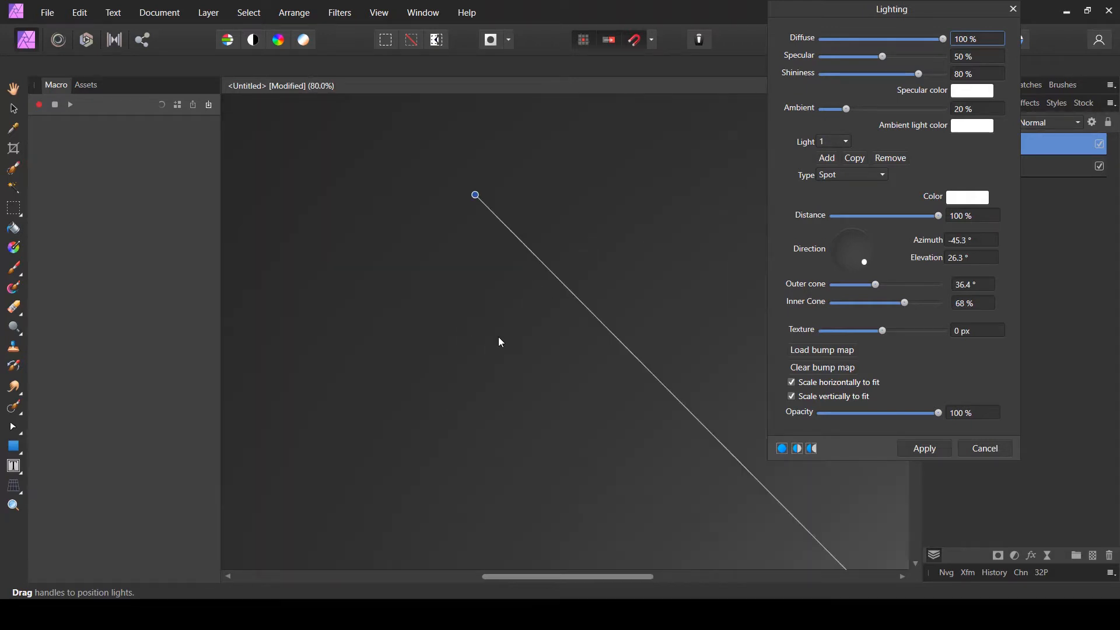
{"action": "scroll", "coordinate": [554, 373], "scroll_direction": "up", "scroll_amount": 1}
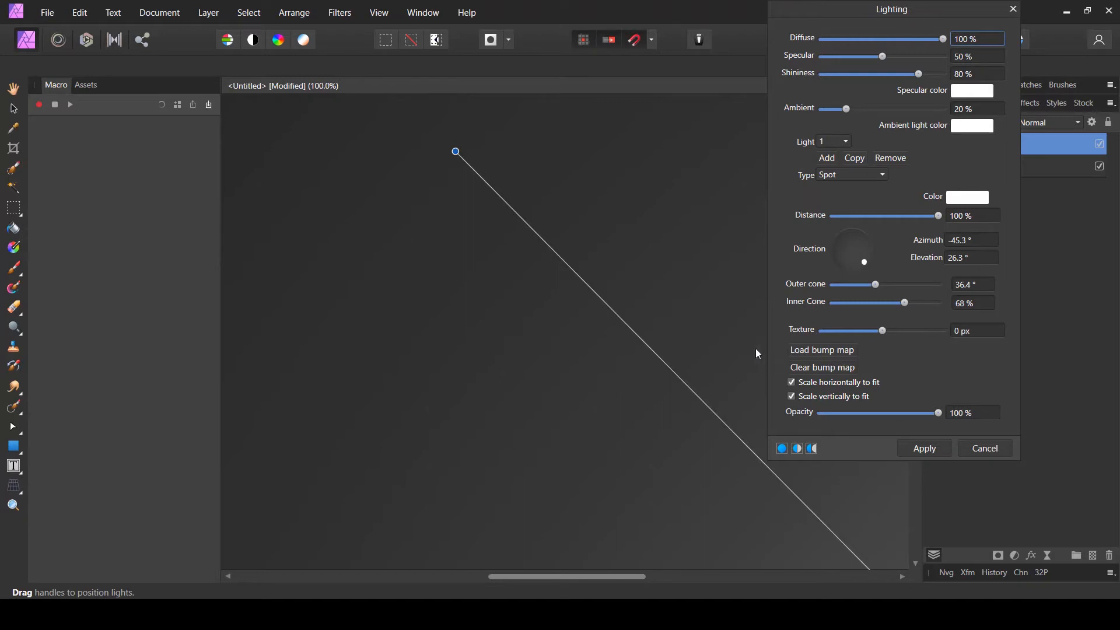
{"action": "left_click", "coordinate": [845, 353]}
{"action": "left_click", "coordinate": [738, 104]}
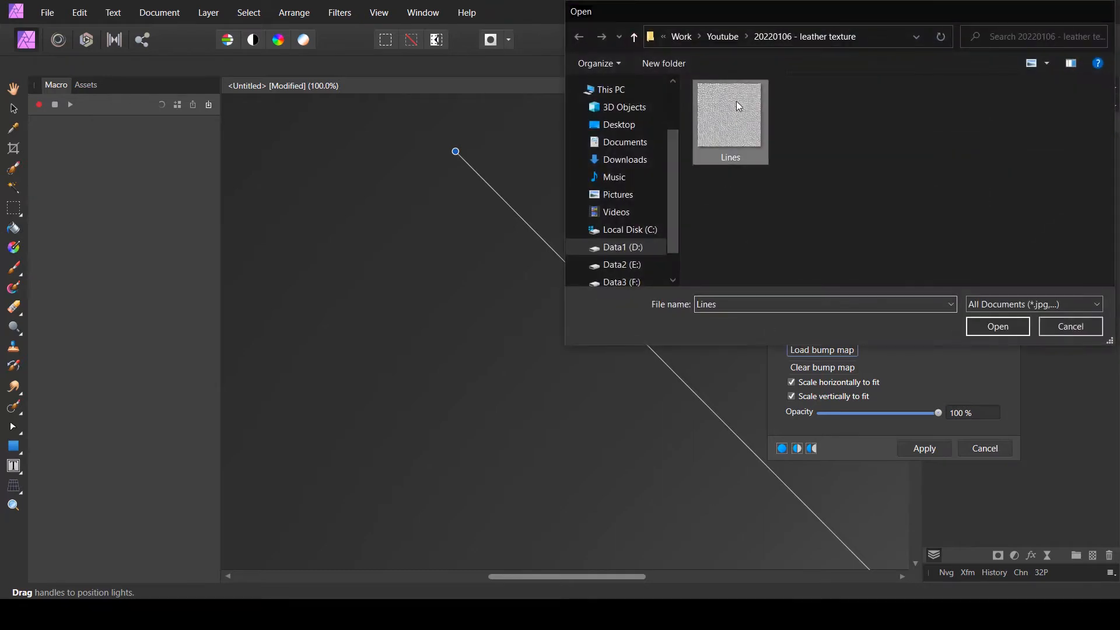
{"action": "double_click", "coordinate": [737, 105]}
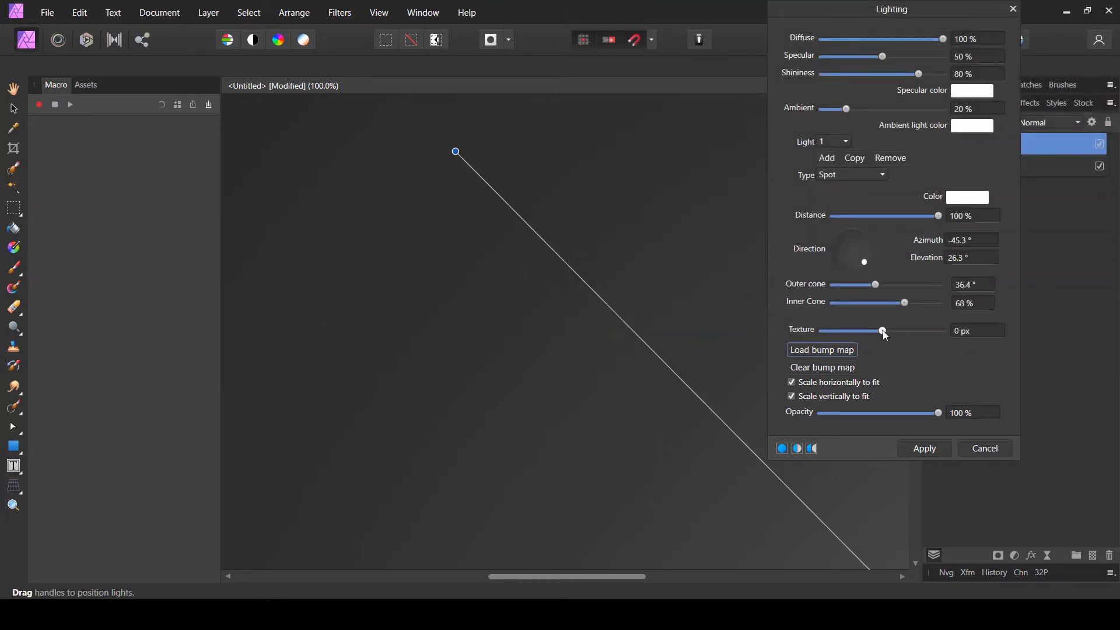
- Set the bump map texture strength to 1.9 px
{"action": "left_click_drag", "start_coordinate": [883, 331], "coordinate": [884, 330]}
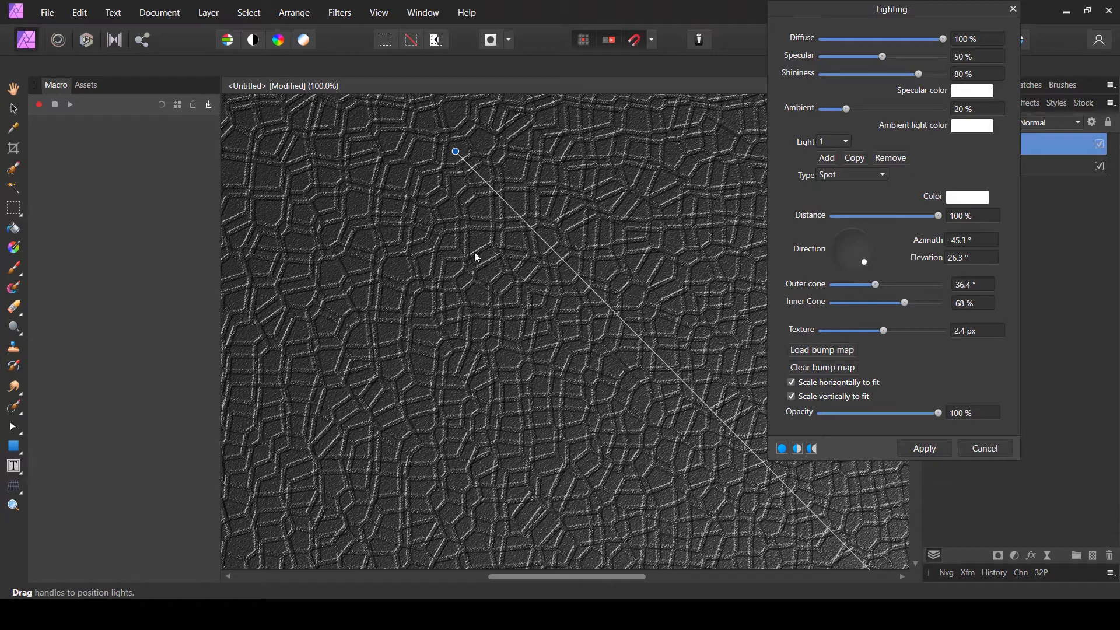
{"action": "left_click_drag", "start_coordinate": [612, 580], "coordinate": [694, 578]}
{"action": "scroll", "coordinate": [915, 564], "scroll_direction": "down", "scroll_amount": 10}
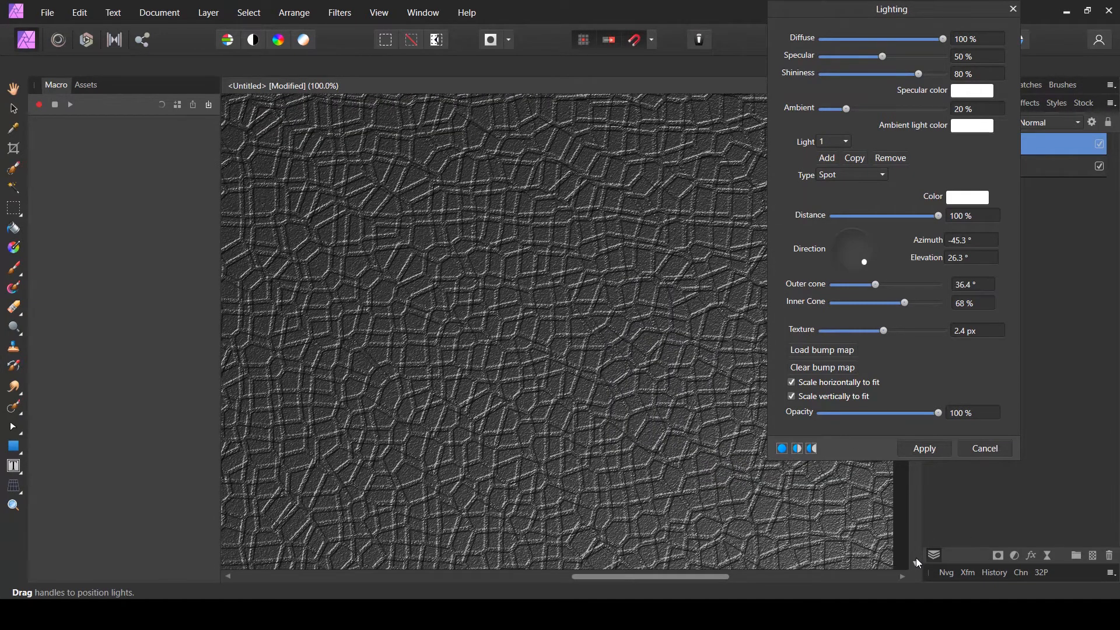
{"action": "scroll", "coordinate": [915, 557], "scroll_direction": "down", "scroll_amount": 5}
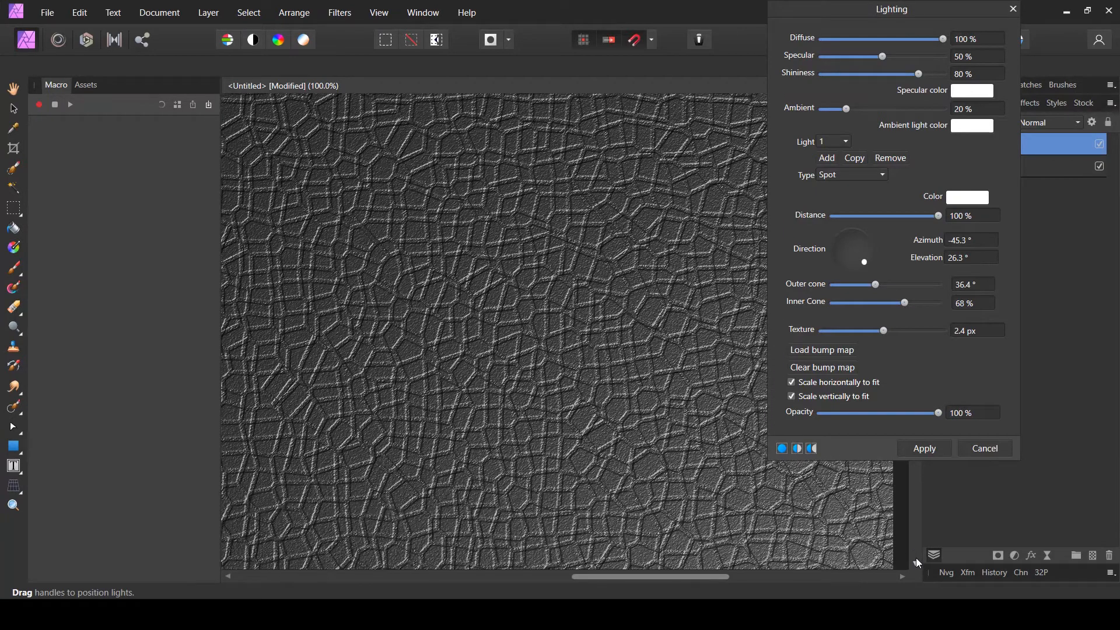
{"action": "left_click_drag", "start_coordinate": [641, 578], "coordinate": [498, 558]}
{"action": "scroll", "coordinate": [674, 289], "scroll_direction": "up", "scroll_amount": 5}
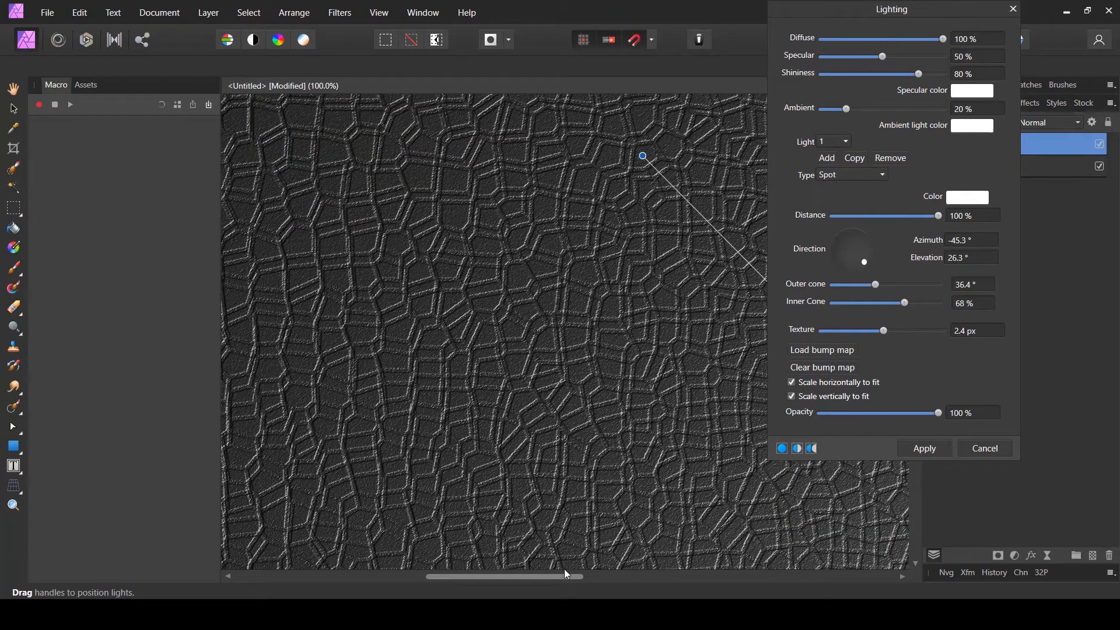
{"action": "left_click_drag", "start_coordinate": [566, 574], "coordinate": [650, 589]}
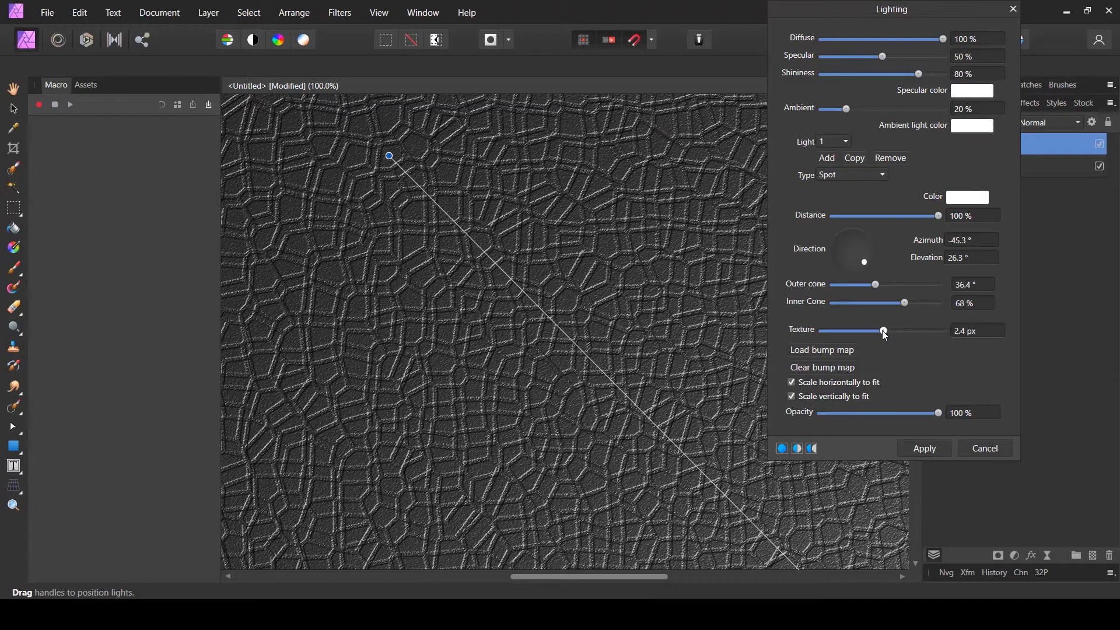
{"action": "left_click_drag", "start_coordinate": [882, 330], "coordinate": [883, 329]}
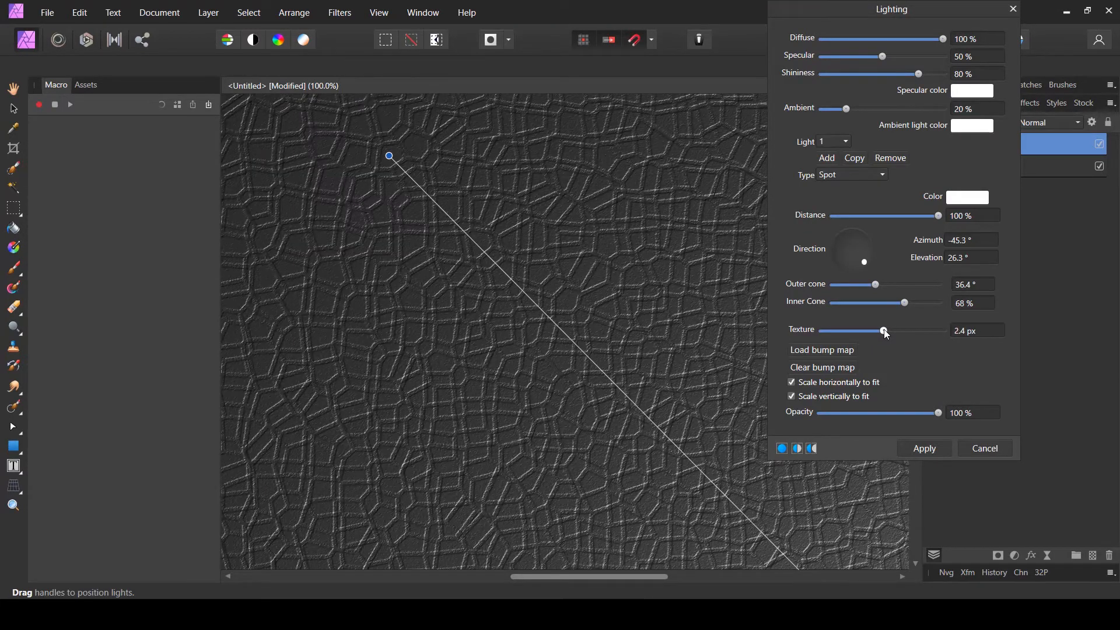
{"action": "left_click", "coordinate": [973, 334]}
{"action": "type", "text": "1/8"}
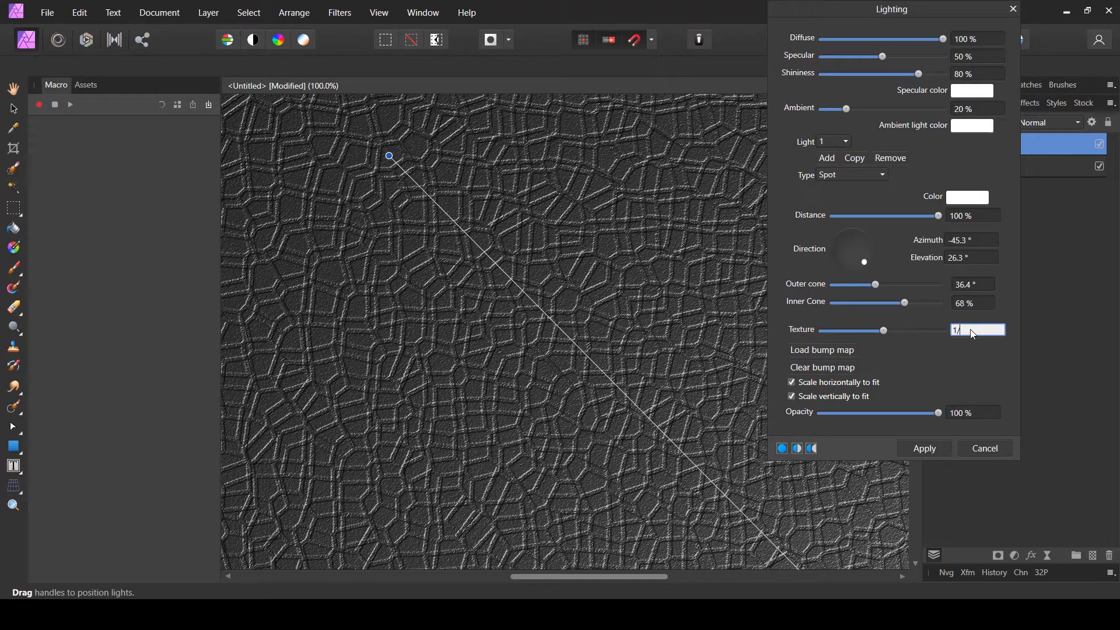
{"action": "key", "text": "BackSpace"}
{"action": "key", "text": "BackSpace"}
{"action": "type", "text": ".9"}
- Set the light's specular to 67%, shininess to 78% and diffuse to 88%
{"action": "left_click_drag", "start_coordinate": [624, 576], "coordinate": [720, 577]}
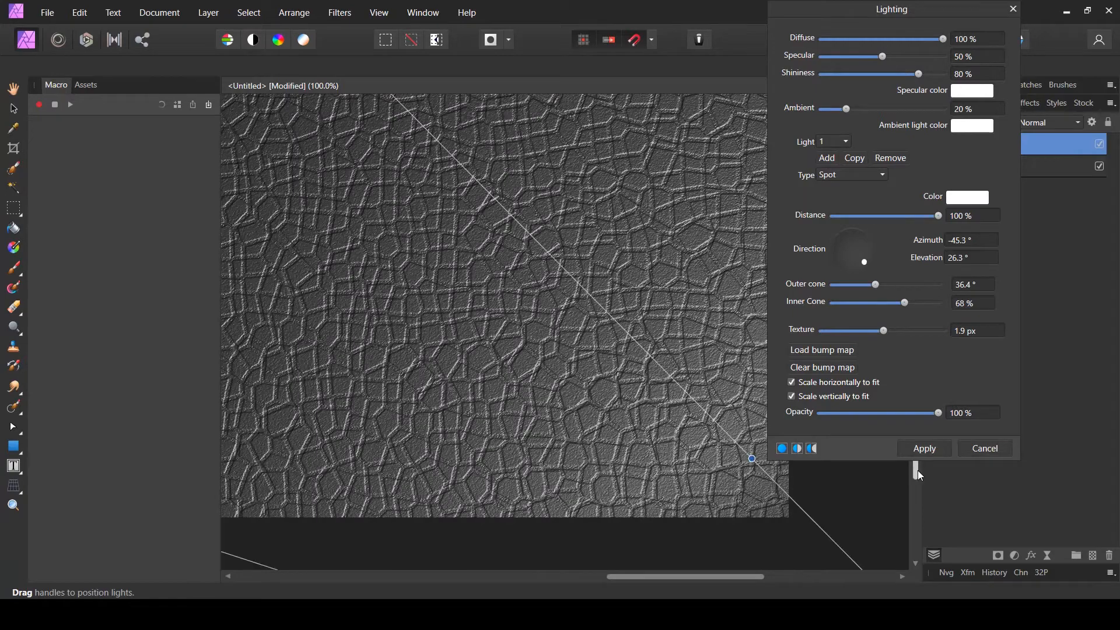
{"action": "scroll", "coordinate": [917, 471], "scroll_direction": "down", "scroll_amount": 3}
{"action": "left_click_drag", "start_coordinate": [707, 572], "coordinate": [536, 568]}
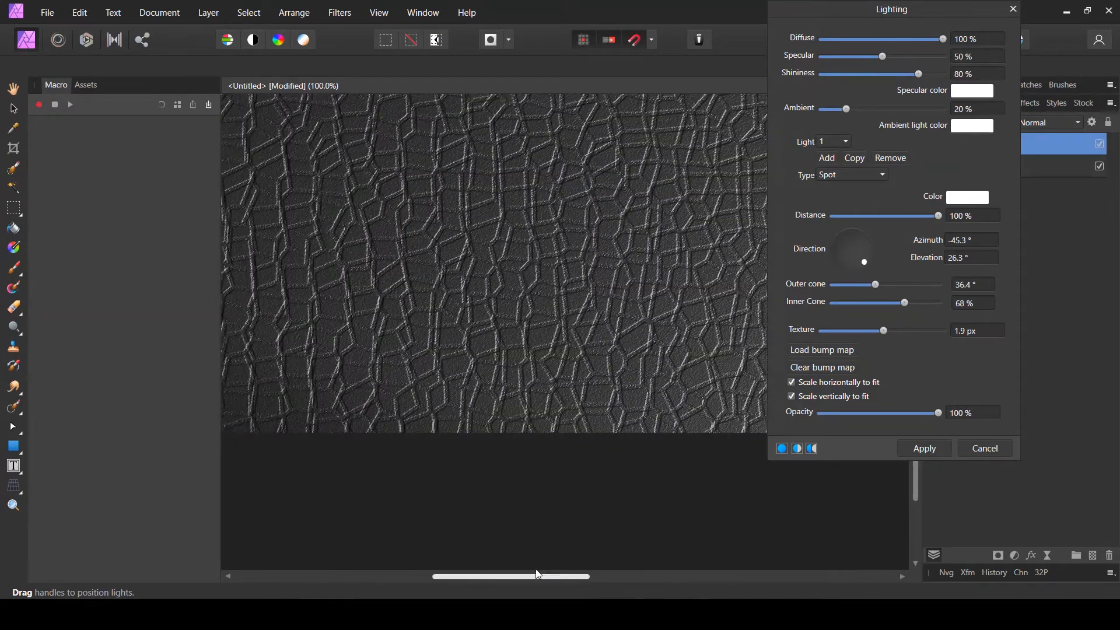
{"action": "left_click_drag", "start_coordinate": [913, 487], "coordinate": [939, 477]}
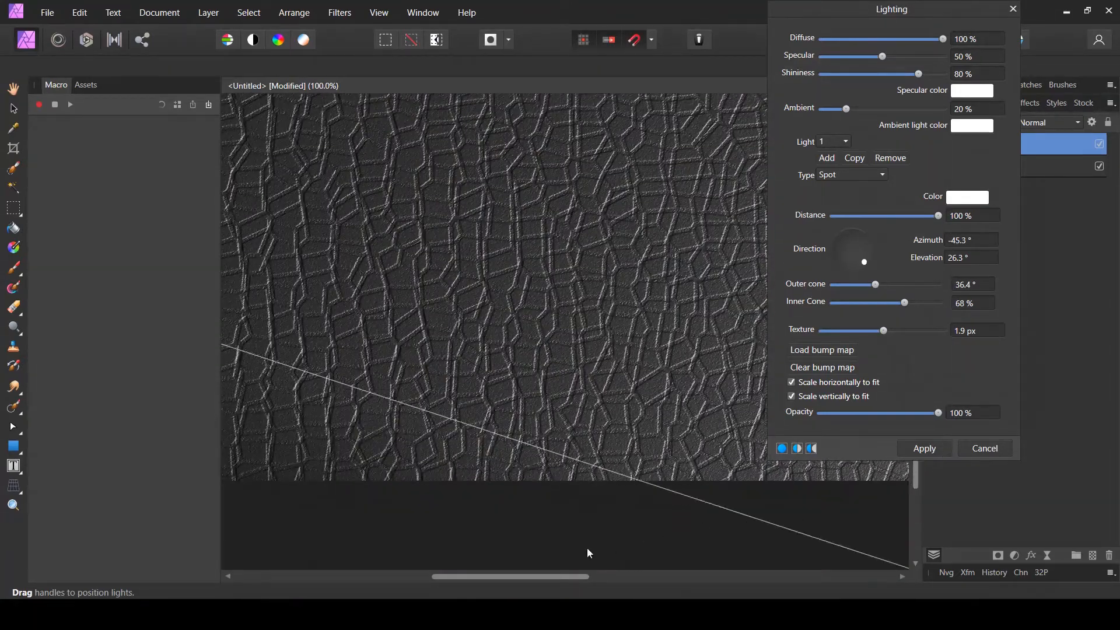
{"action": "left_click_drag", "start_coordinate": [557, 573], "coordinate": [689, 577]}
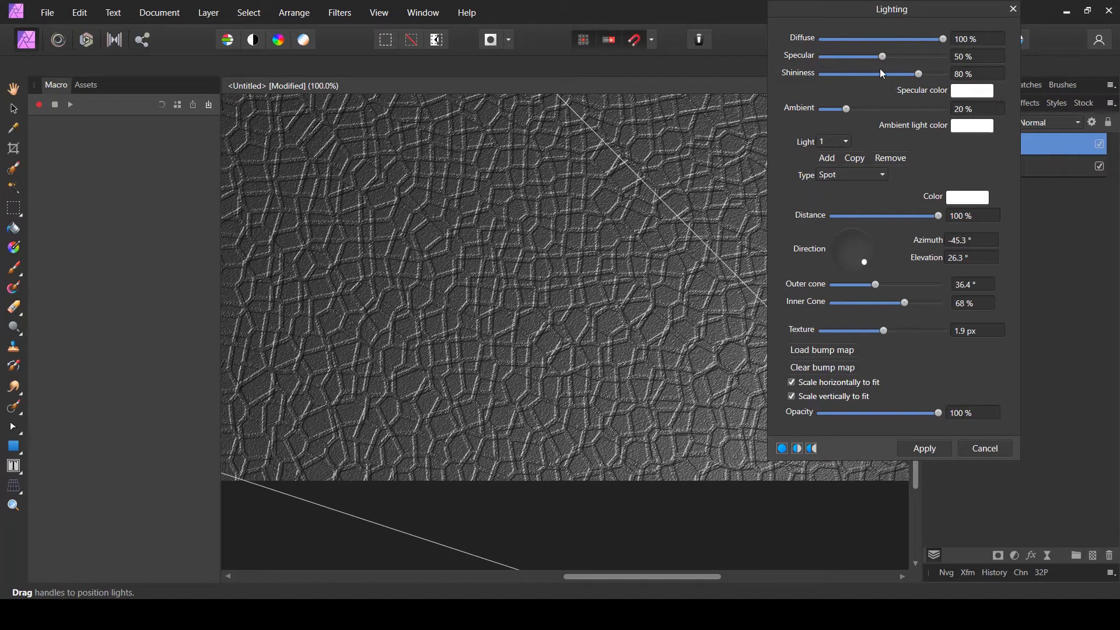
{"action": "left_click_drag", "start_coordinate": [884, 58], "coordinate": [915, 74]}
{"action": "mouse_move", "coordinate": [939, 39]}
{"action": "left_mouse_down"}
{"action": "mouse_move", "coordinate": [901, 38]}
{"action": "mouse_move", "coordinate": [926, 42]}
{"action": "left_mouse_up"}
- Reposition the spot light's source and cone handles, raising the inner cone to 74% and lowering elevation to 23.7°
{"action": "scroll", "coordinate": [489, 274], "scroll_direction": "down", "scroll_amount": 5}
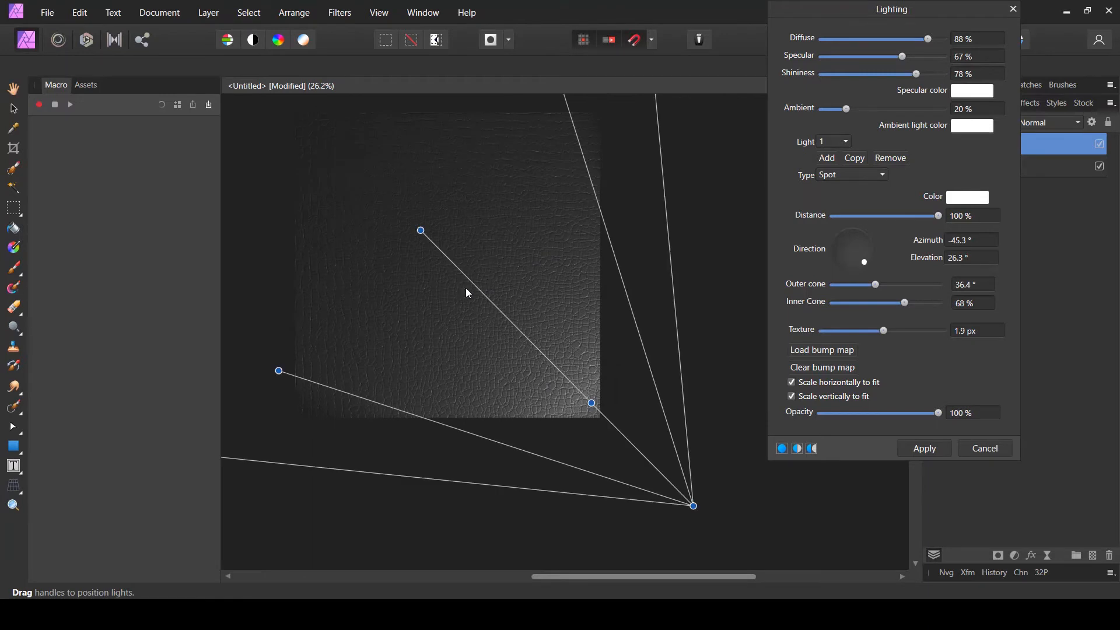
{"action": "left_click_drag", "start_coordinate": [275, 371], "coordinate": [307, 402]}
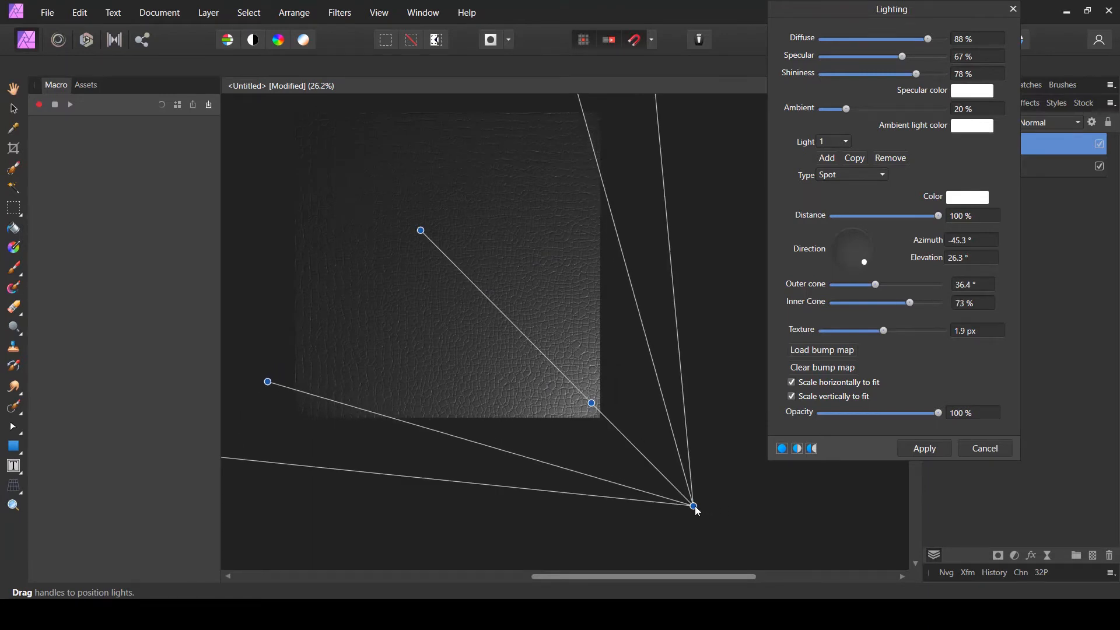
{"action": "left_click_drag", "start_coordinate": [694, 506], "coordinate": [727, 510]}
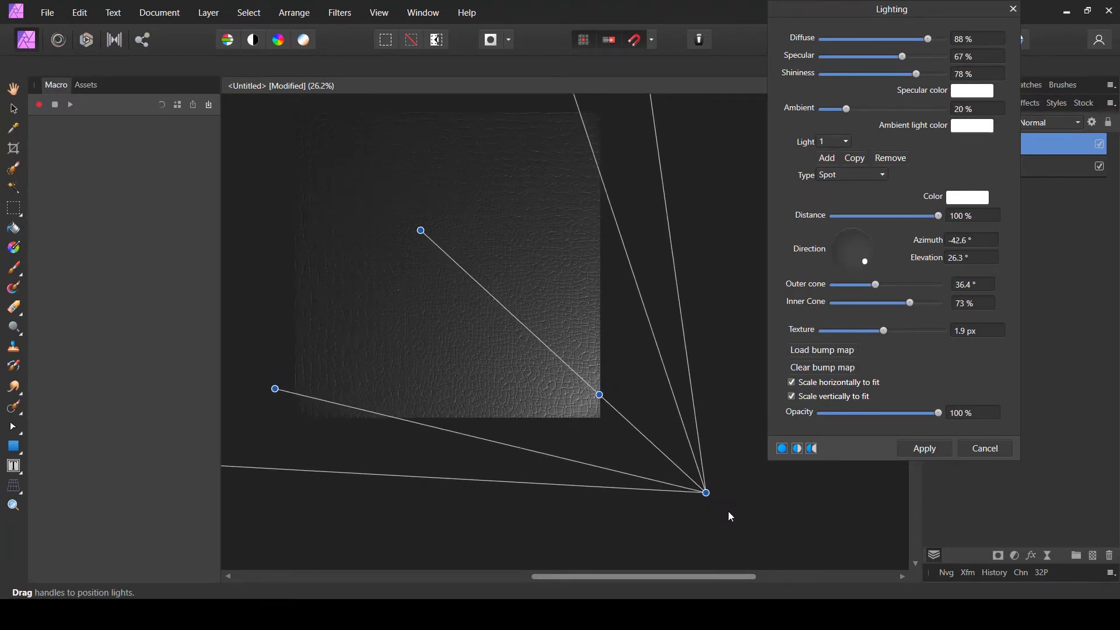
{"action": "mouse_move", "coordinate": [420, 232]}
{"action": "left_mouse_down"}
{"action": "mouse_move", "coordinate": [365, 169]}
{"action": "mouse_move", "coordinate": [480, 299]}
{"action": "mouse_move", "coordinate": [414, 241]}
{"action": "mouse_move", "coordinate": [417, 250]}
{"action": "left_mouse_up"}
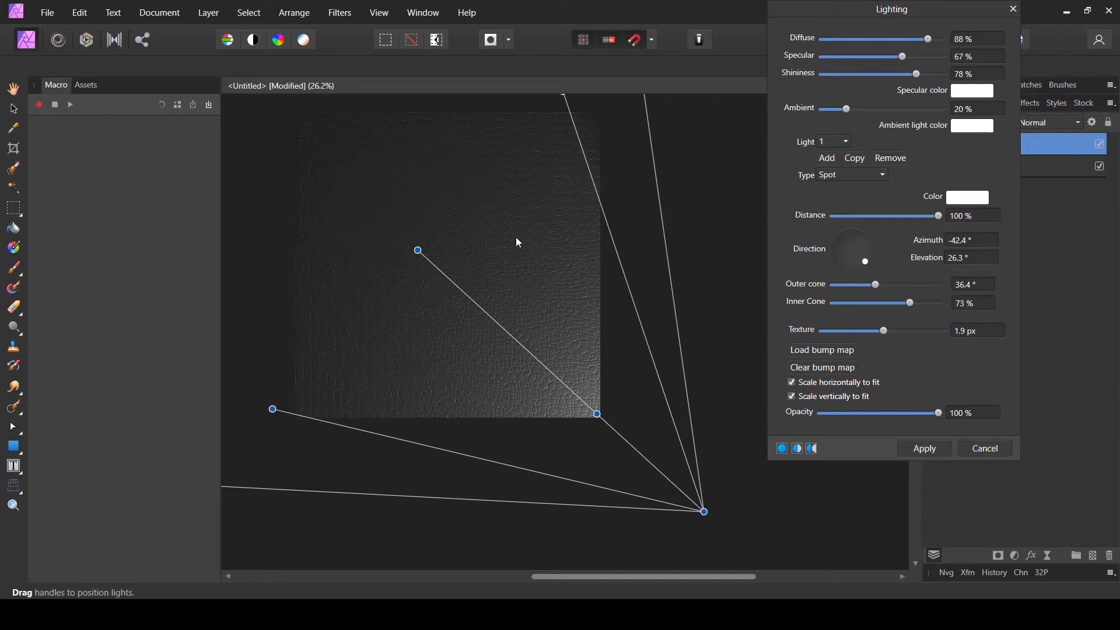
{"action": "left_click_drag", "start_coordinate": [597, 415], "coordinate": [607, 429]}
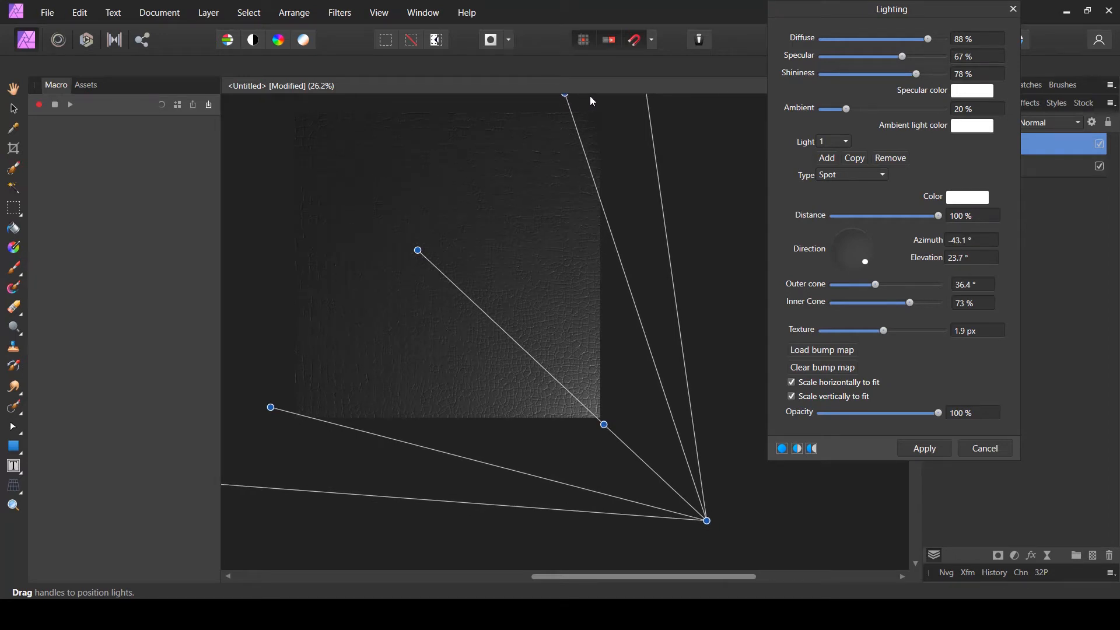
{"action": "mouse_move", "coordinate": [566, 100]}
{"action": "left_mouse_down"}
{"action": "mouse_move", "coordinate": [600, 105]}
{"action": "mouse_move", "coordinate": [582, 112]}
{"action": "left_mouse_up"}
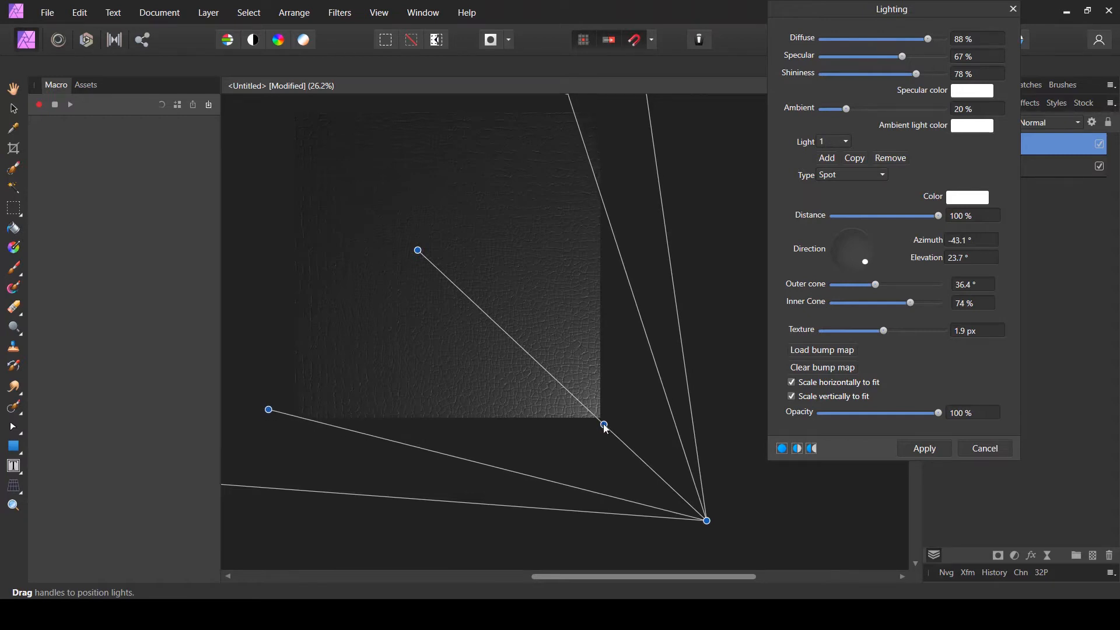
{"action": "left_click_drag", "start_coordinate": [604, 429], "coordinate": [604, 426]}
- Switch the light to a Point light with 30% distance, centred near the middle of the canvas
{"action": "left_click", "coordinate": [840, 184]}
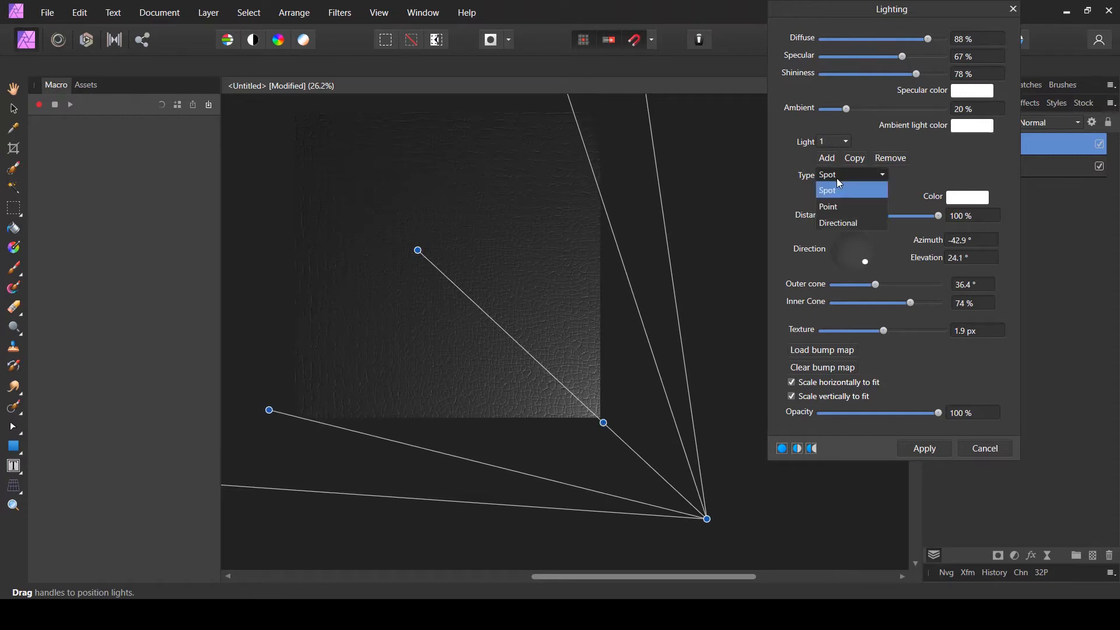
{"action": "left_click", "coordinate": [841, 206]}
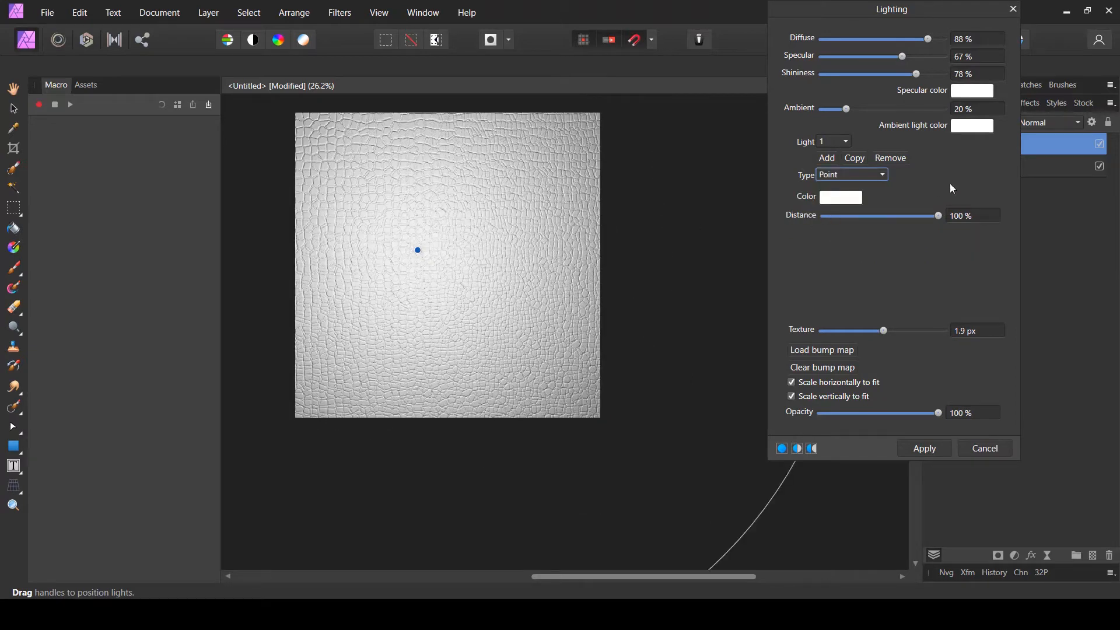
{"action": "left_click_drag", "start_coordinate": [936, 216], "coordinate": [860, 216]}
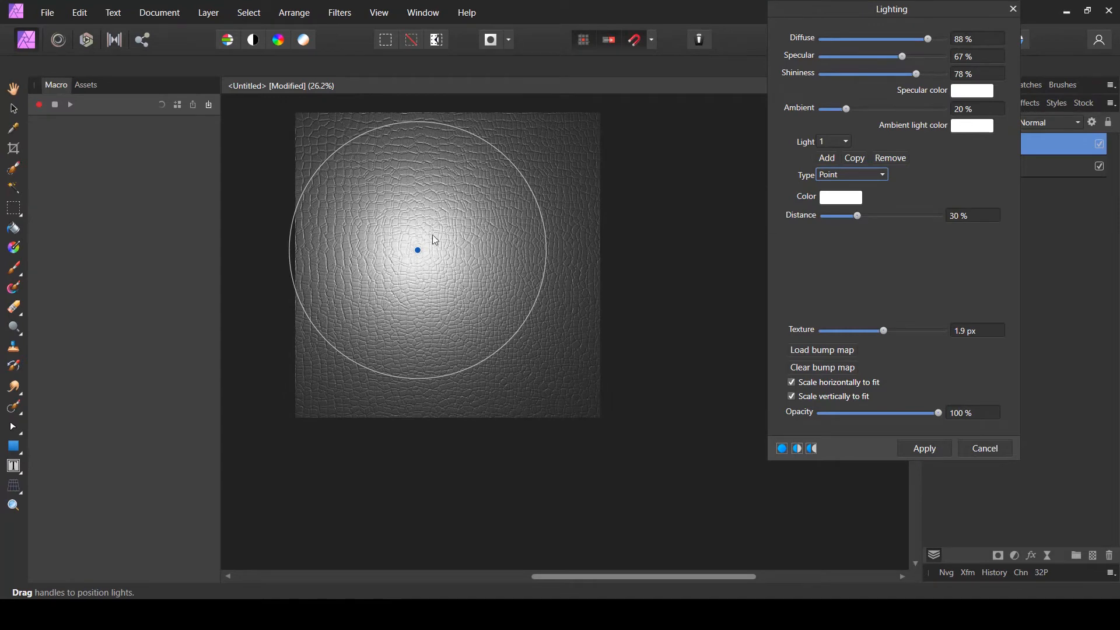
{"action": "left_click_drag", "start_coordinate": [457, 293], "coordinate": [441, 266]}
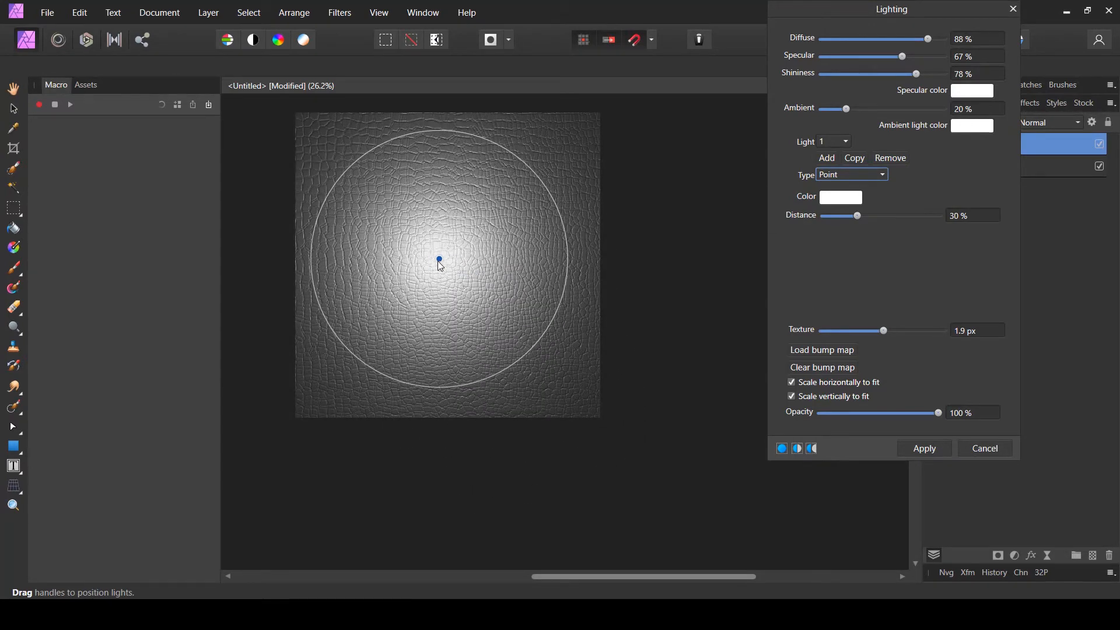
- Switch the light to Directional, angled toward the lower right at -45° azimuth, and raise ambient to 23%
{"action": "left_click", "coordinate": [836, 184]}
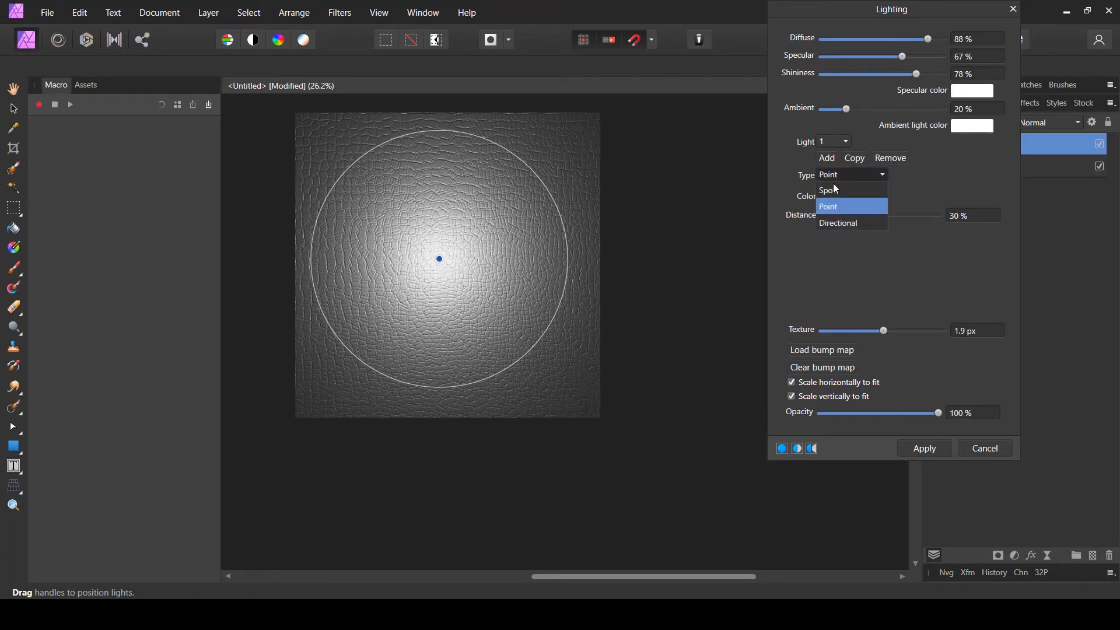
{"action": "left_click", "coordinate": [844, 227]}
{"action": "left_click_drag", "start_coordinate": [399, 218], "coordinate": [489, 309]}
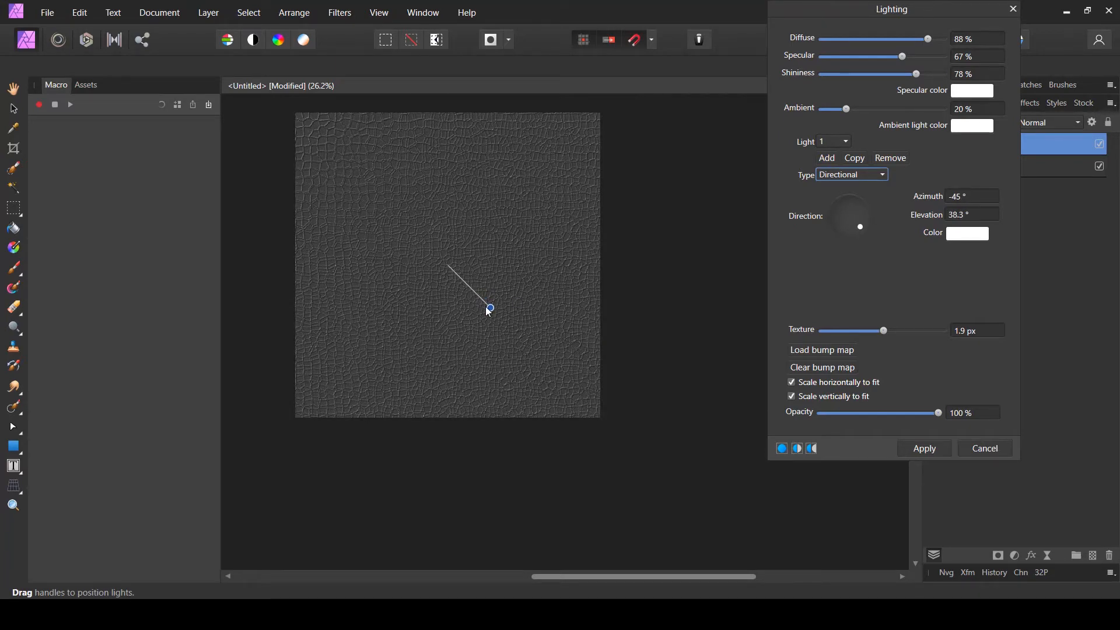
{"action": "scroll", "coordinate": [365, 230], "scroll_direction": "up", "scroll_amount": 4}
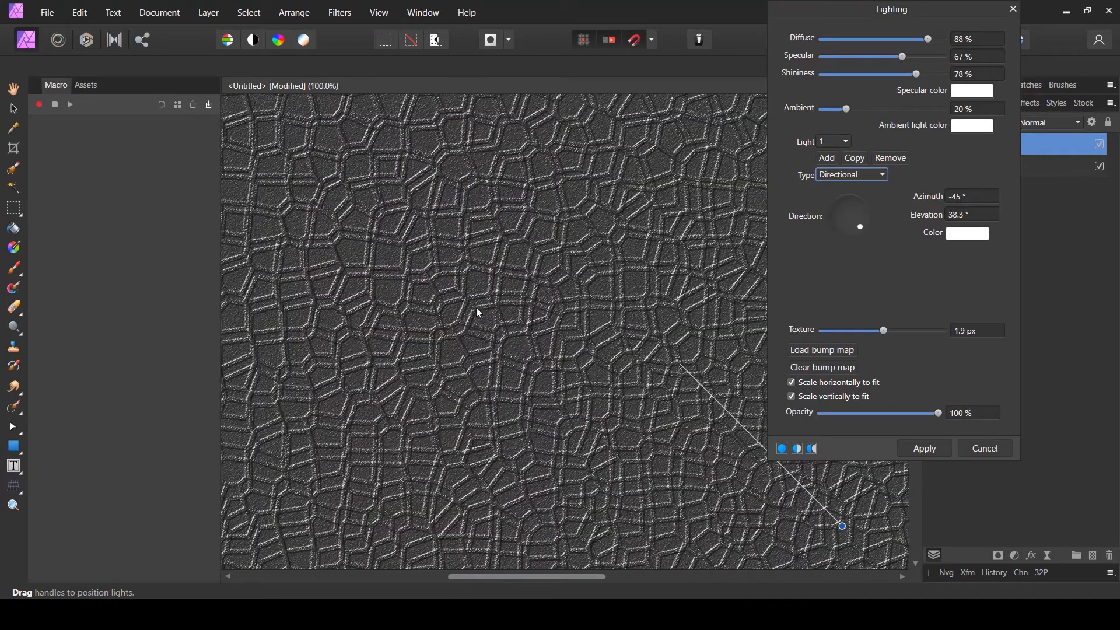
{"action": "mouse_move", "coordinate": [847, 109]}
{"action": "left_mouse_down"}
{"action": "mouse_move", "coordinate": [828, 108]}
{"action": "mouse_move", "coordinate": [858, 104]}
{"action": "left_mouse_up"}
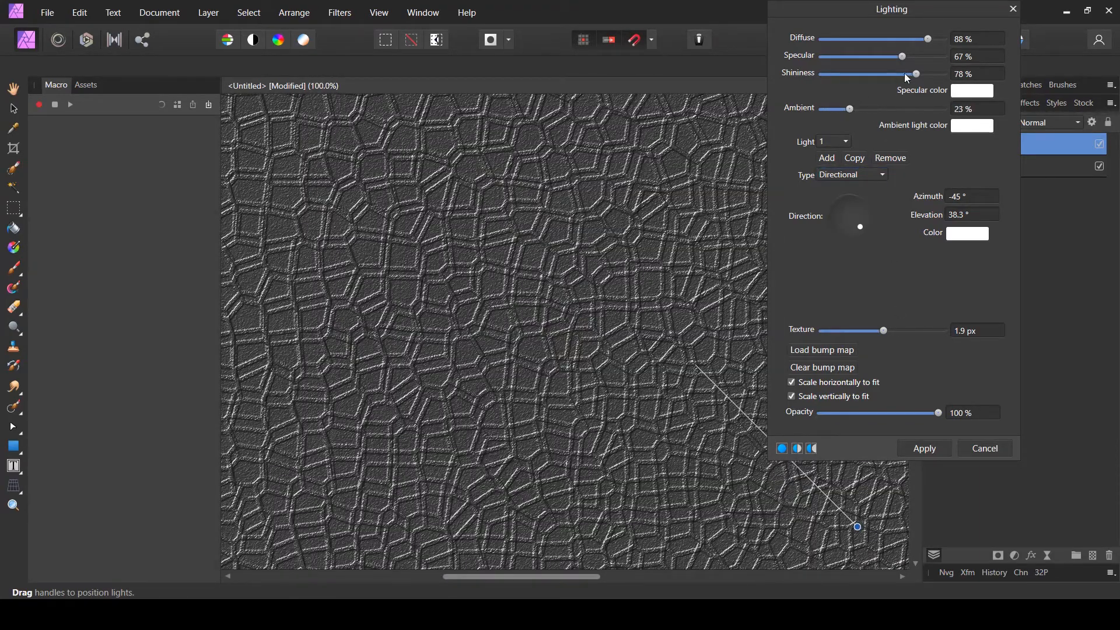
- Set diffuse to 69% and specular to 44%, and tilt the directional light to about 46° elevation
{"action": "left_click_drag", "start_coordinate": [907, 77], "coordinate": [905, 40]}
{"action": "scroll", "coordinate": [343, 317], "scroll_direction": "down", "scroll_amount": 3}
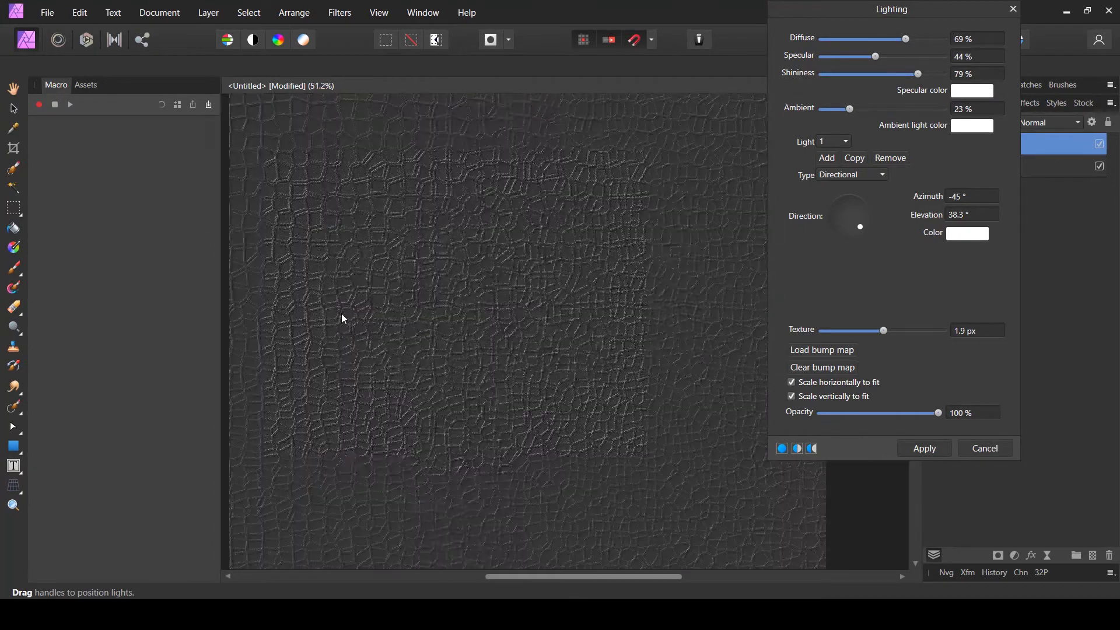
{"action": "scroll", "coordinate": [390, 294], "scroll_direction": "down", "scroll_amount": 2}
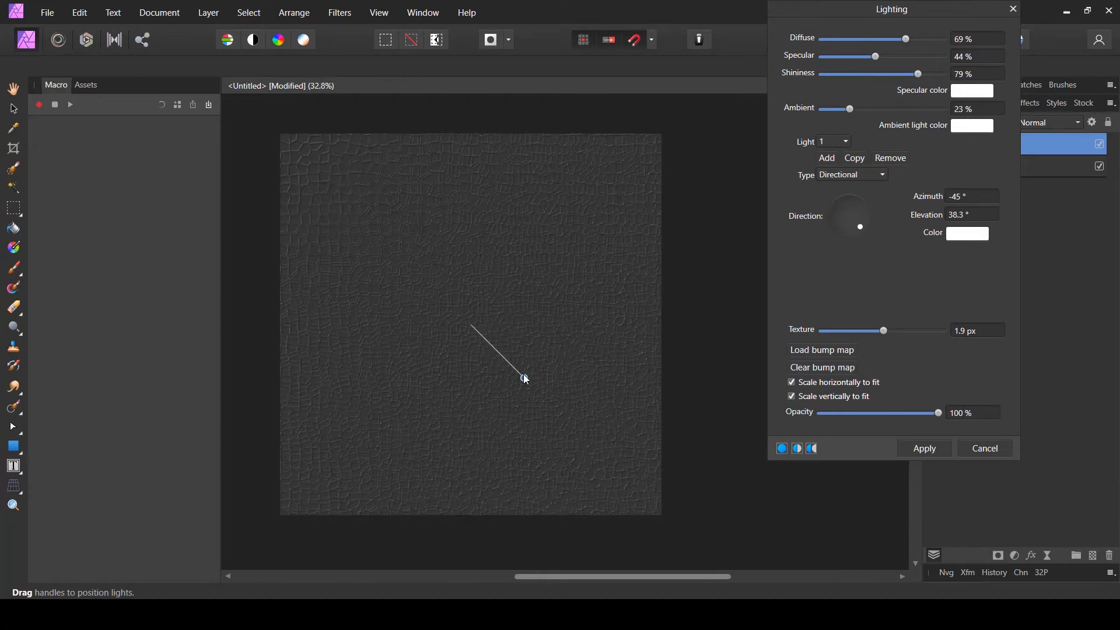
{"action": "mouse_move", "coordinate": [526, 380]}
{"action": "left_mouse_down"}
{"action": "mouse_move", "coordinate": [533, 390]}
{"action": "mouse_move", "coordinate": [519, 375]}
{"action": "left_mouse_up"}
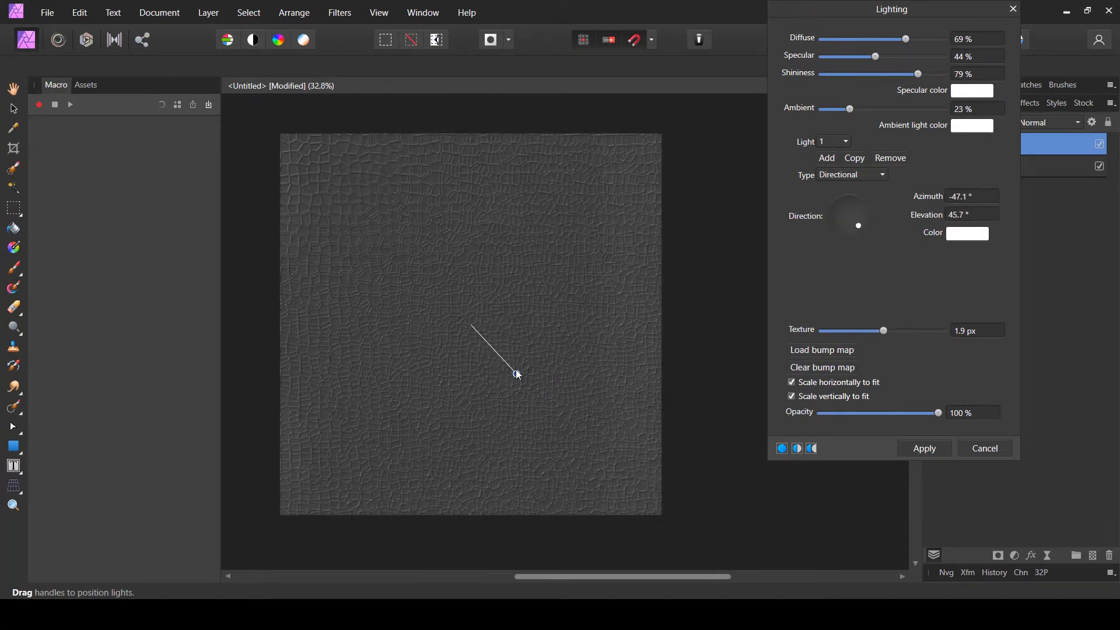
- Switch the light to Spot and reposition its handles for 100% distance, 36.1° elevation and a 35.4° outer cone
{"action": "left_click", "coordinate": [850, 176]}
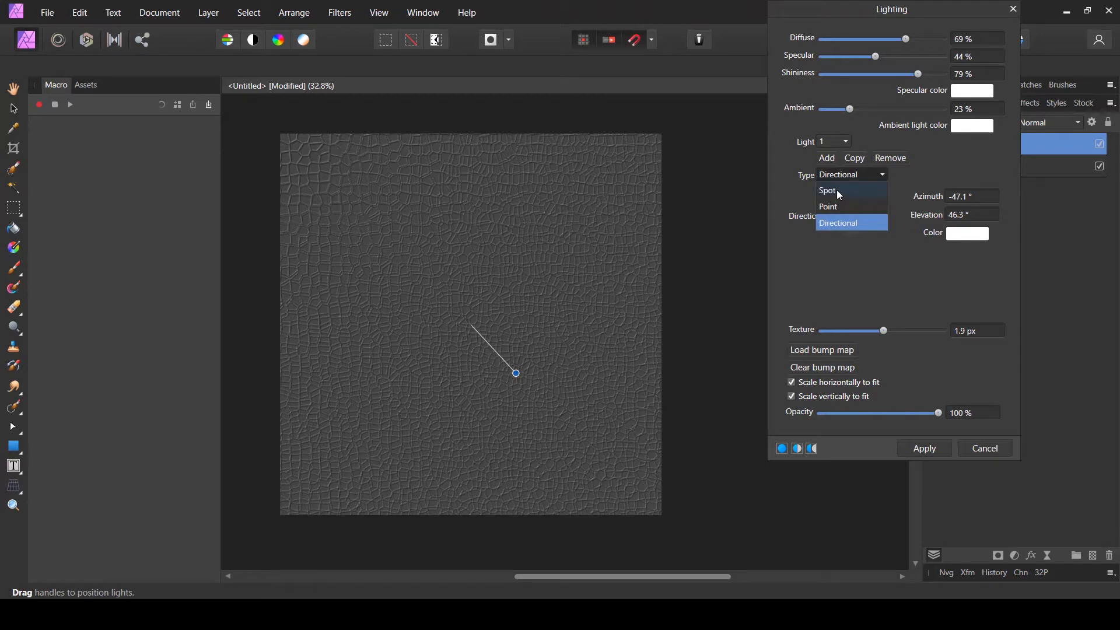
{"action": "left_click", "coordinate": [839, 193]}
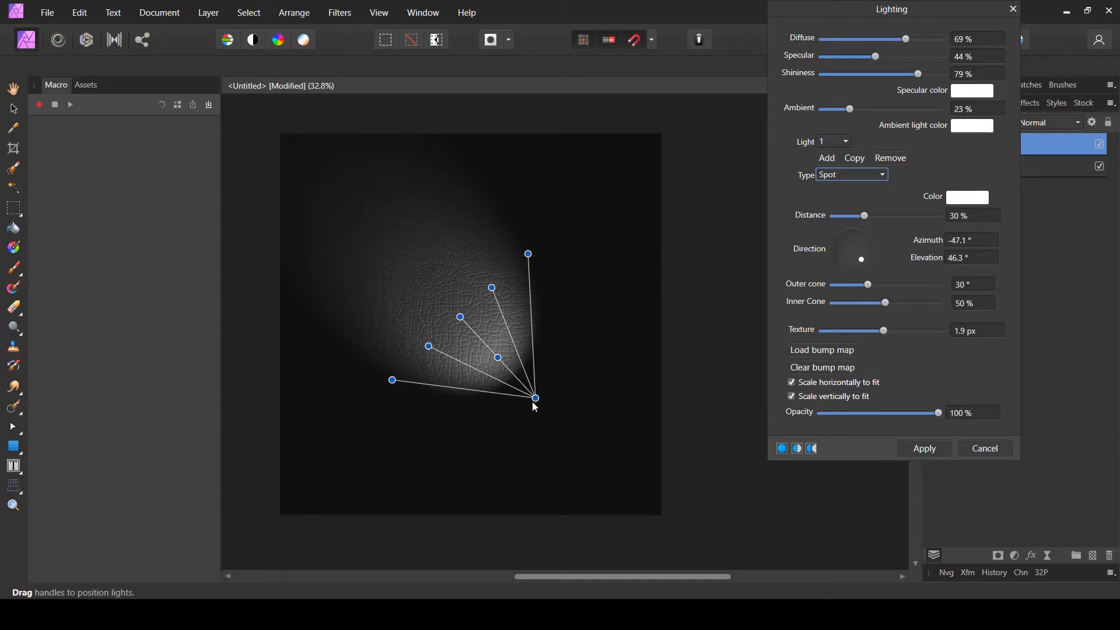
{"action": "left_click_drag", "start_coordinate": [535, 399], "coordinate": [629, 496]}
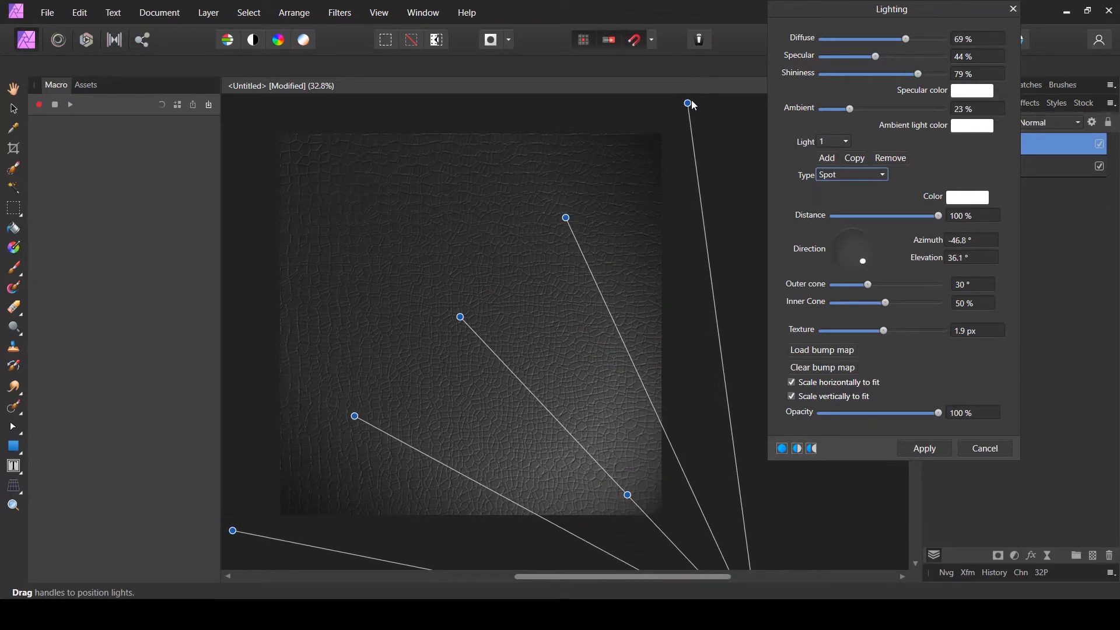
{"action": "left_click_drag", "start_coordinate": [707, 103], "coordinate": [773, 86]}
{"action": "scroll", "coordinate": [561, 443], "scroll_direction": "up", "scroll_amount": 4}
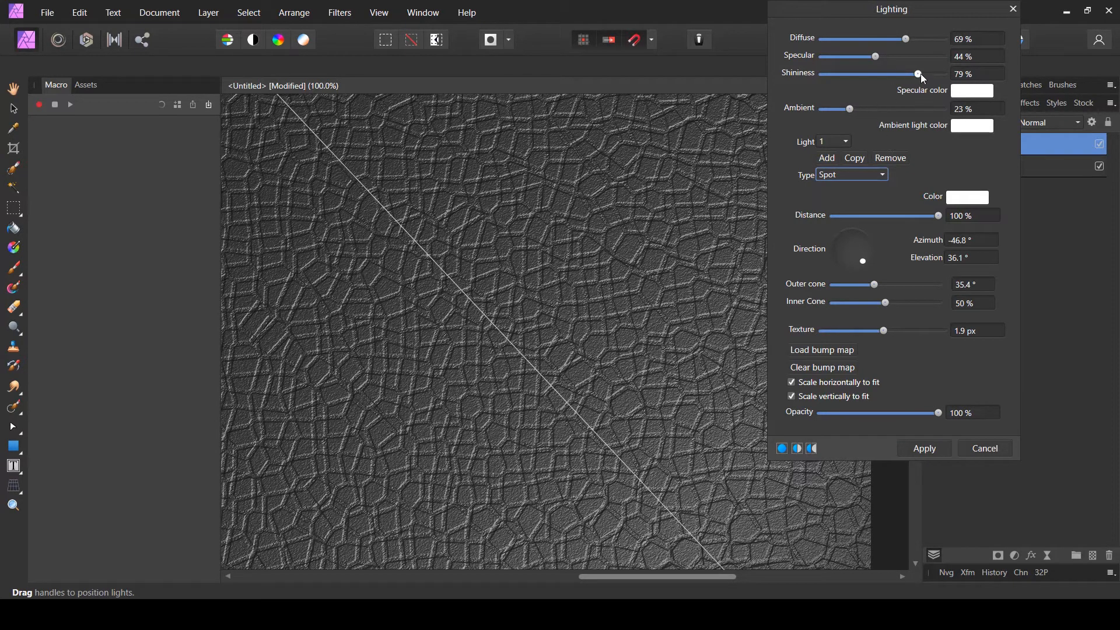
- Set specular to 57%, shininess to 75% and texture depth to 2 px, keeping opacity at 100%
{"action": "mouse_move", "coordinate": [920, 74]}
{"action": "left_mouse_down"}
{"action": "mouse_move", "coordinate": [882, 56]}
{"action": "mouse_move", "coordinate": [911, 74]}
{"action": "left_mouse_up"}
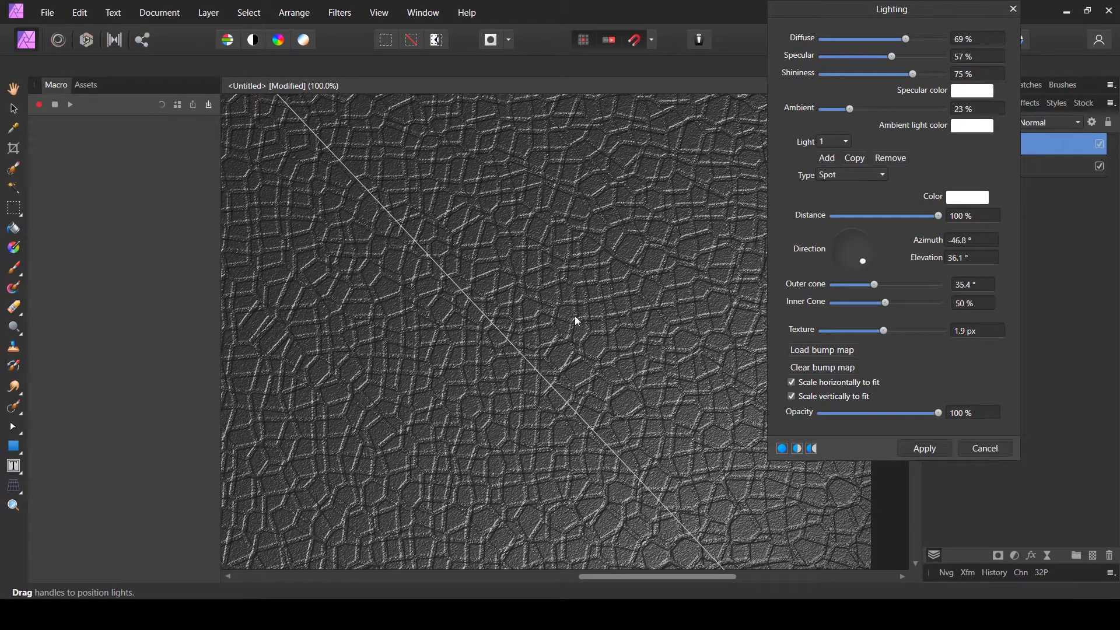
{"action": "mouse_move", "coordinate": [891, 337]}
{"action": "left_mouse_down"}
{"action": "mouse_move", "coordinate": [924, 332]}
{"action": "mouse_move", "coordinate": [855, 333]}
{"action": "mouse_move", "coordinate": [886, 334]}
{"action": "left_mouse_up"}
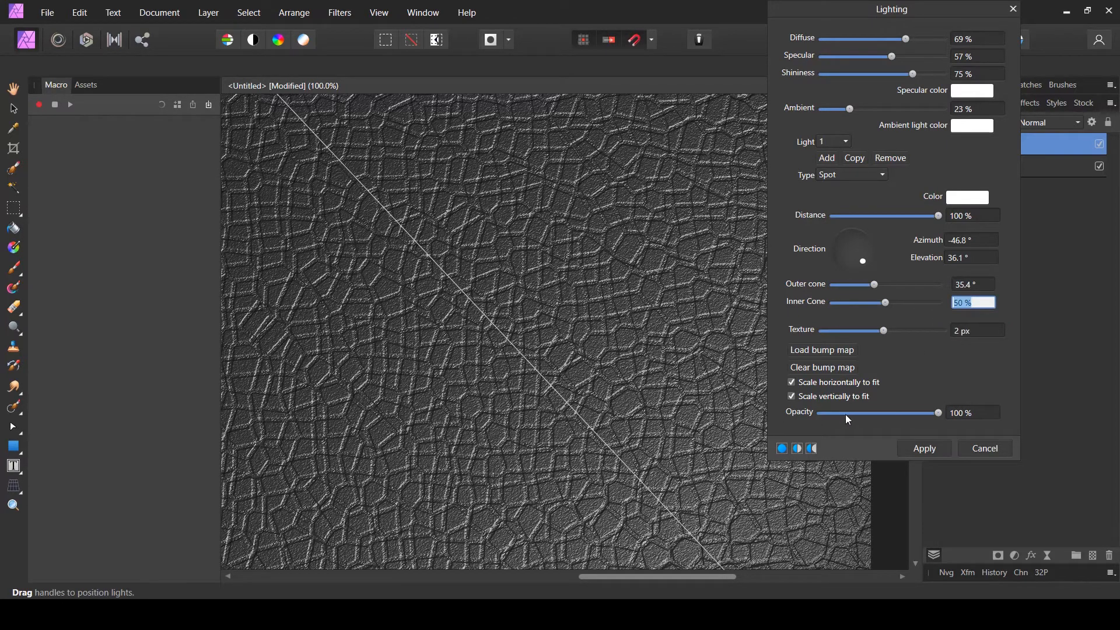
{"action": "left_click", "coordinate": [938, 413]}
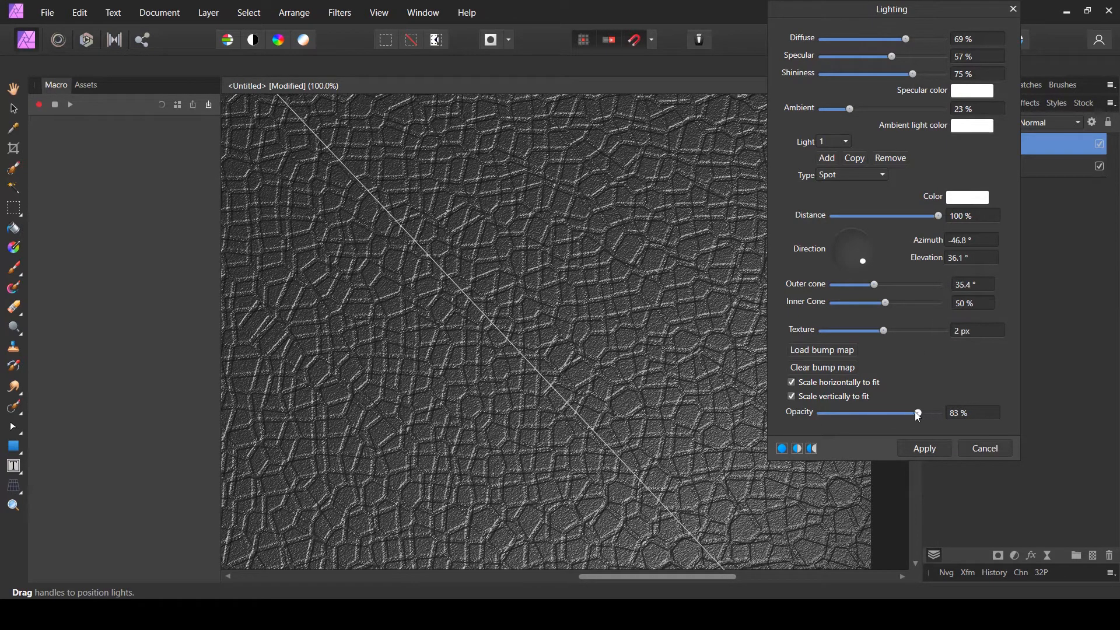
{"action": "left_click_drag", "start_coordinate": [918, 415], "coordinate": [942, 412]}
- Reposition the spot light's handles to a 62% inner cone at -45.5° azimuth and 31.5° elevation
{"action": "scroll", "coordinate": [451, 275], "scroll_direction": "down", "scroll_amount": 3}
{"action": "scroll", "coordinate": [450, 274], "scroll_direction": "down", "scroll_amount": 2}
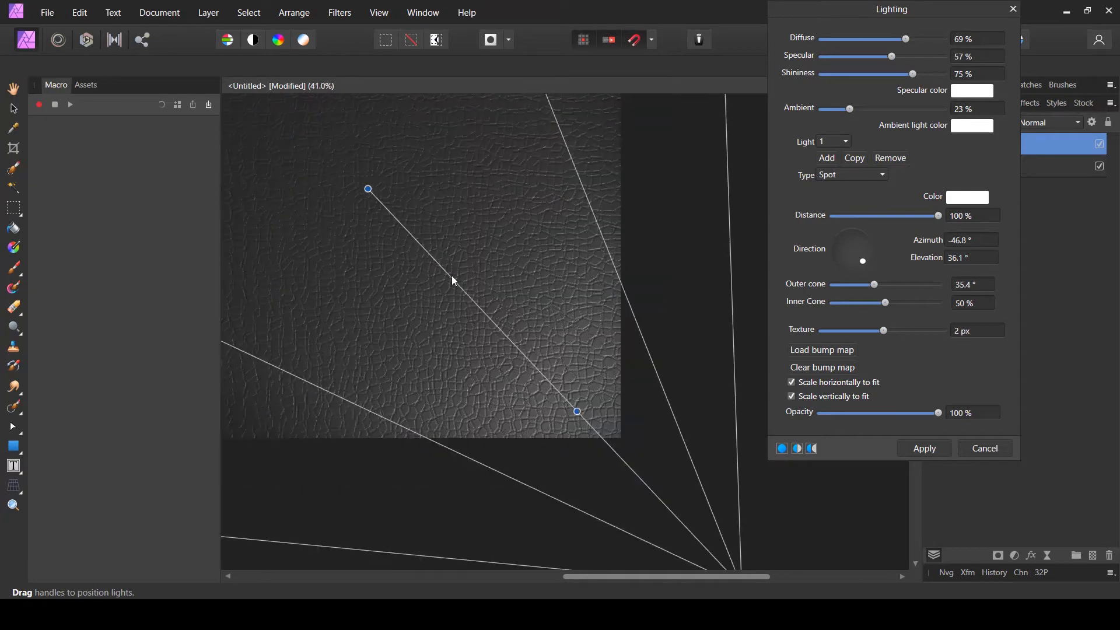
{"action": "scroll", "coordinate": [434, 244], "scroll_direction": "down", "scroll_amount": 2}
{"action": "left_click_drag", "start_coordinate": [595, 225], "coordinate": [604, 202]}
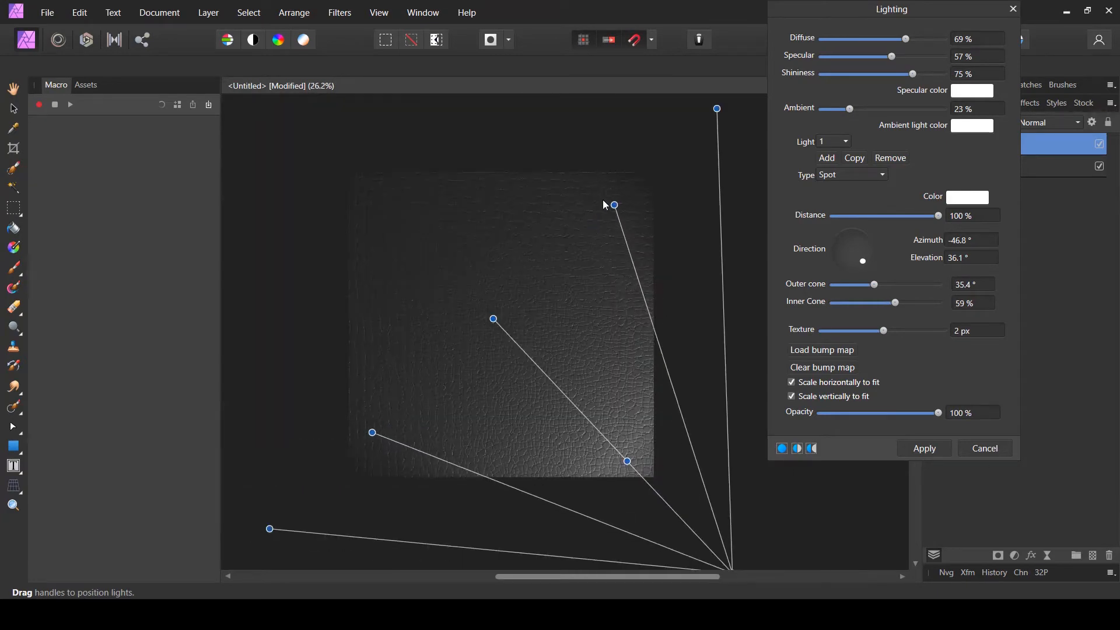
{"action": "left_click_drag", "start_coordinate": [494, 320], "coordinate": [475, 293]}
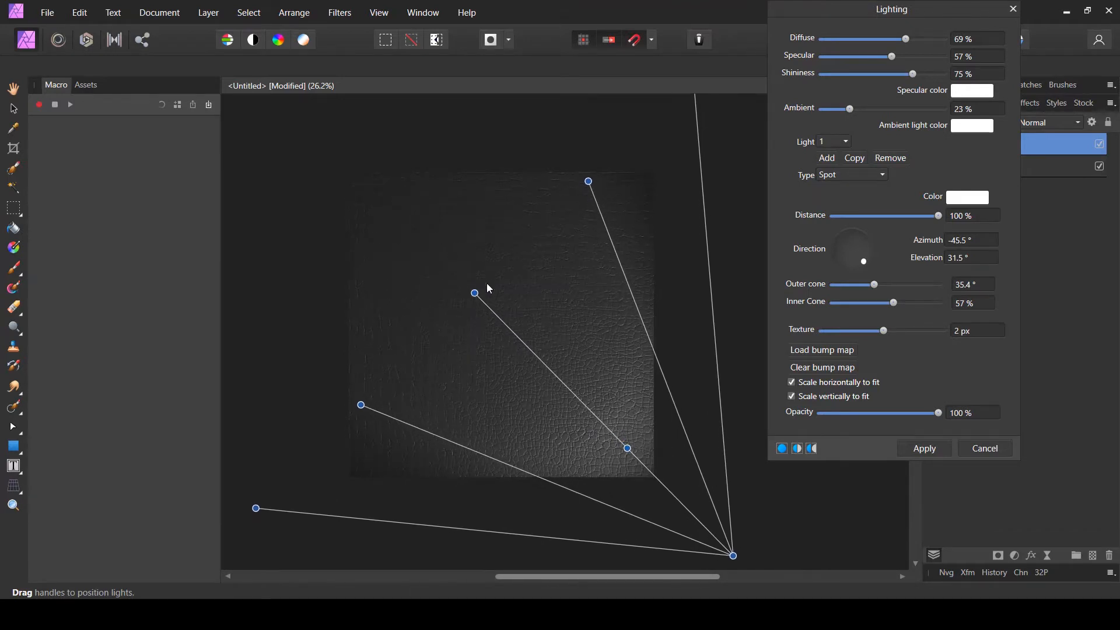
{"action": "mouse_move", "coordinate": [593, 185]}
{"action": "left_mouse_down"}
{"action": "mouse_move", "coordinate": [610, 166]}
{"action": "mouse_move", "coordinate": [598, 171]}
{"action": "left_mouse_up"}
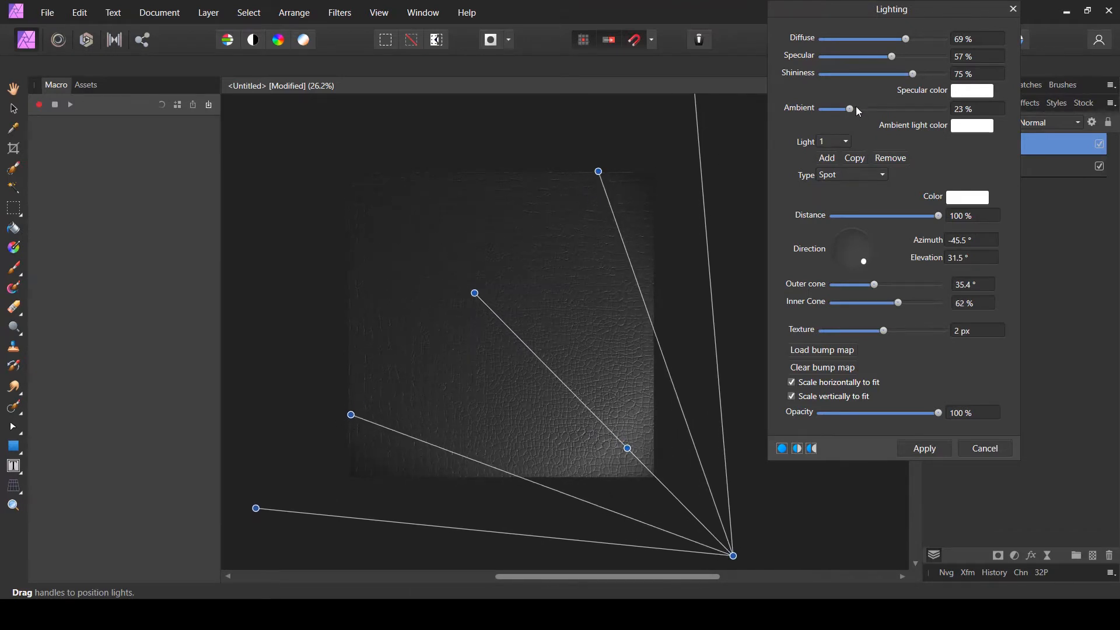
- Raise ambient to 36% and apply the Lighting filter
{"action": "left_click_drag", "start_coordinate": [864, 110], "coordinate": [868, 111]}
{"action": "scroll", "coordinate": [368, 198], "scroll_direction": "up", "scroll_amount": 5}
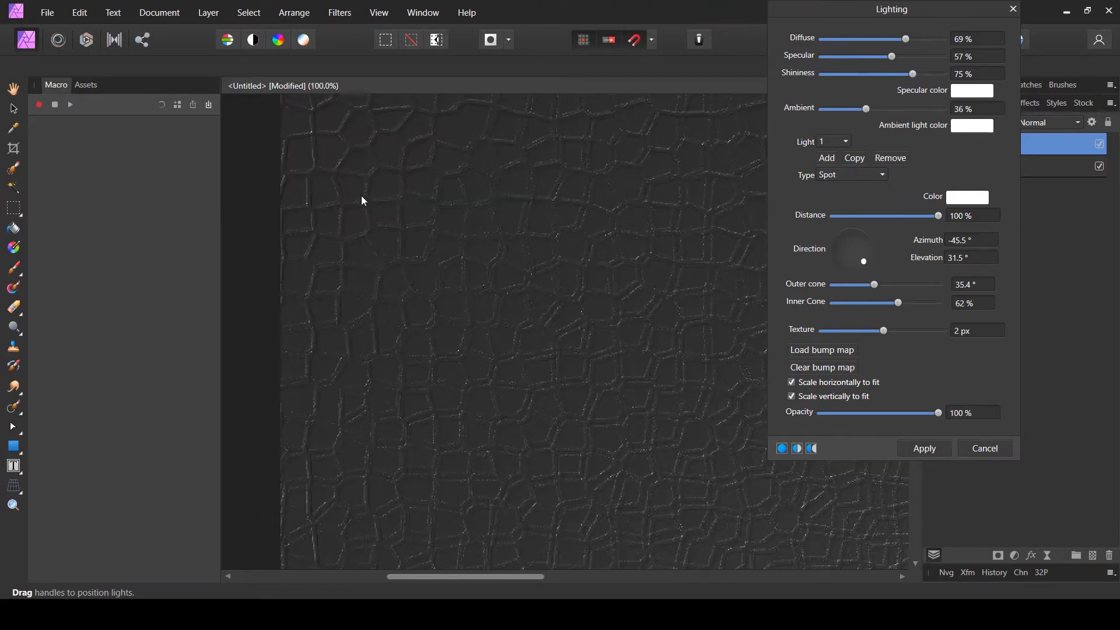
{"action": "scroll", "coordinate": [366, 201], "scroll_direction": "down", "scroll_amount": 3}
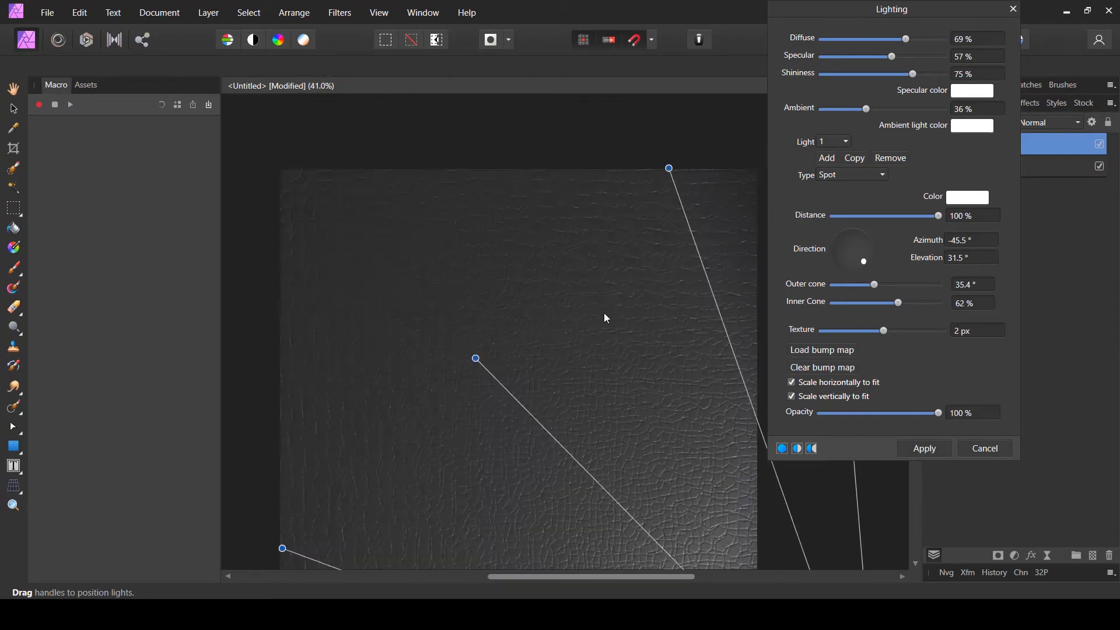
{"action": "scroll", "coordinate": [607, 318], "scroll_direction": "up", "scroll_amount": 4}
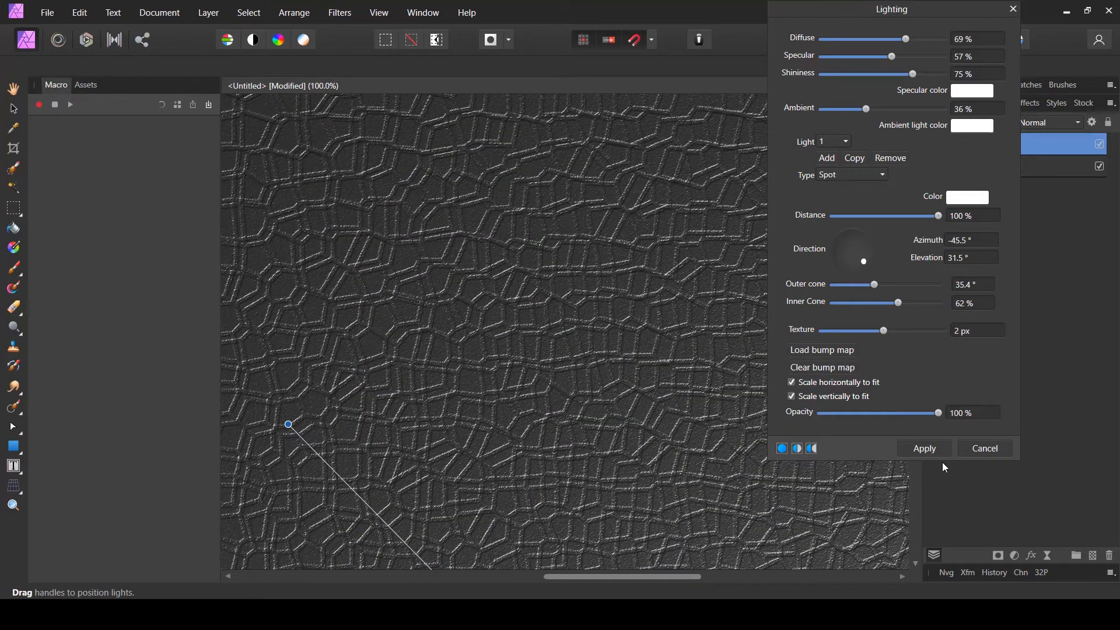
{"action": "left_click", "coordinate": [927, 448]}
- Inspect the lit leather texture at close zoom and at full view
{"action": "left_click_drag", "start_coordinate": [592, 401], "coordinate": [610, 136]}
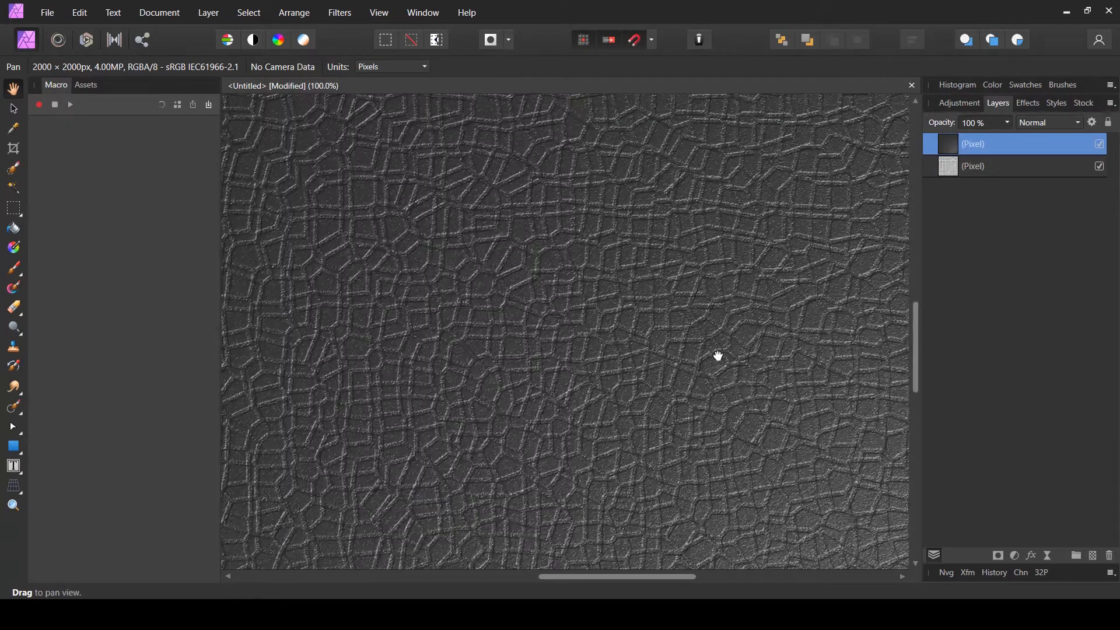
{"action": "left_click_drag", "start_coordinate": [717, 355], "coordinate": [408, 110]}
{"action": "left_click_drag", "start_coordinate": [533, 325], "coordinate": [729, 153]}
{"action": "left_click_drag", "start_coordinate": [564, 195], "coordinate": [492, 300]}
{"action": "key", "text": "ctrl+0"}
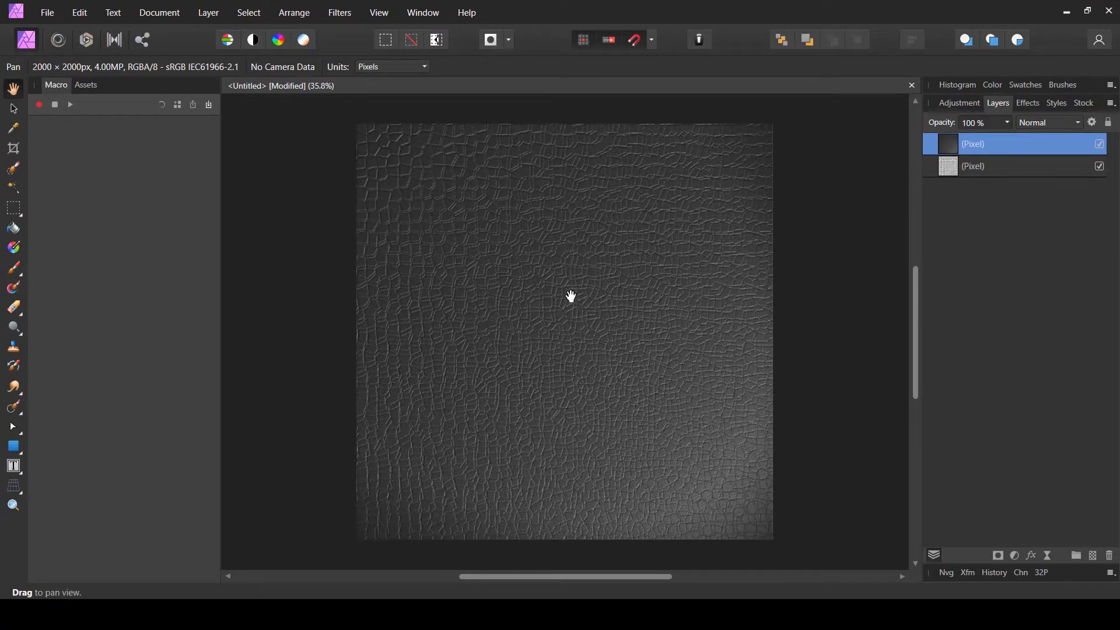
{"action": "scroll", "coordinate": [542, 268], "scroll_direction": "up", "scroll_amount": 5}
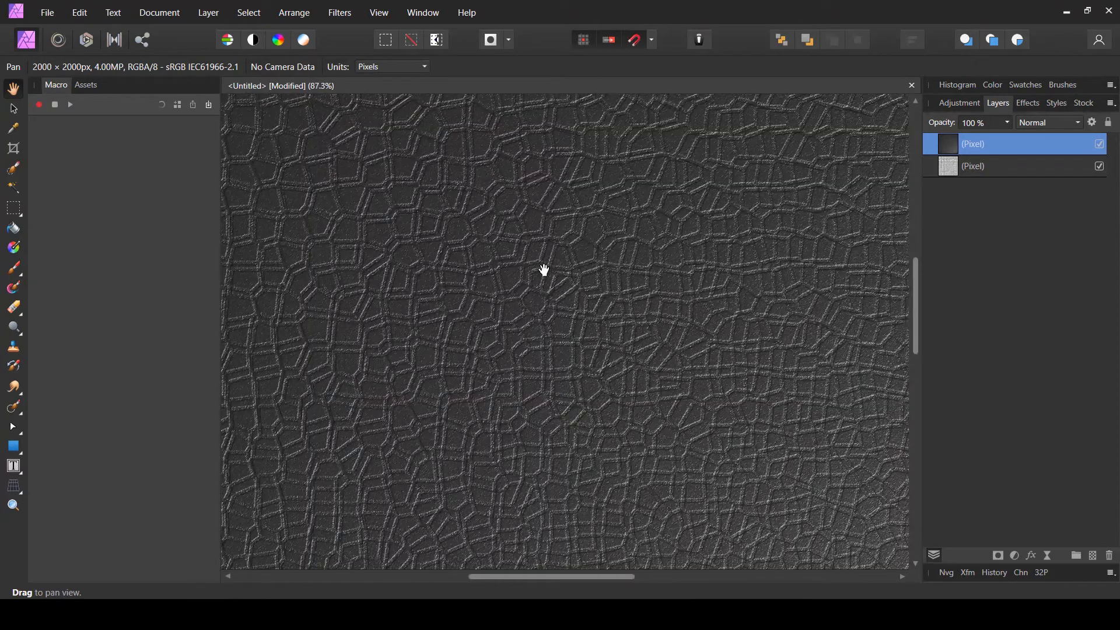
{"action": "scroll", "coordinate": [547, 264], "scroll_direction": "down", "scroll_amount": 5}
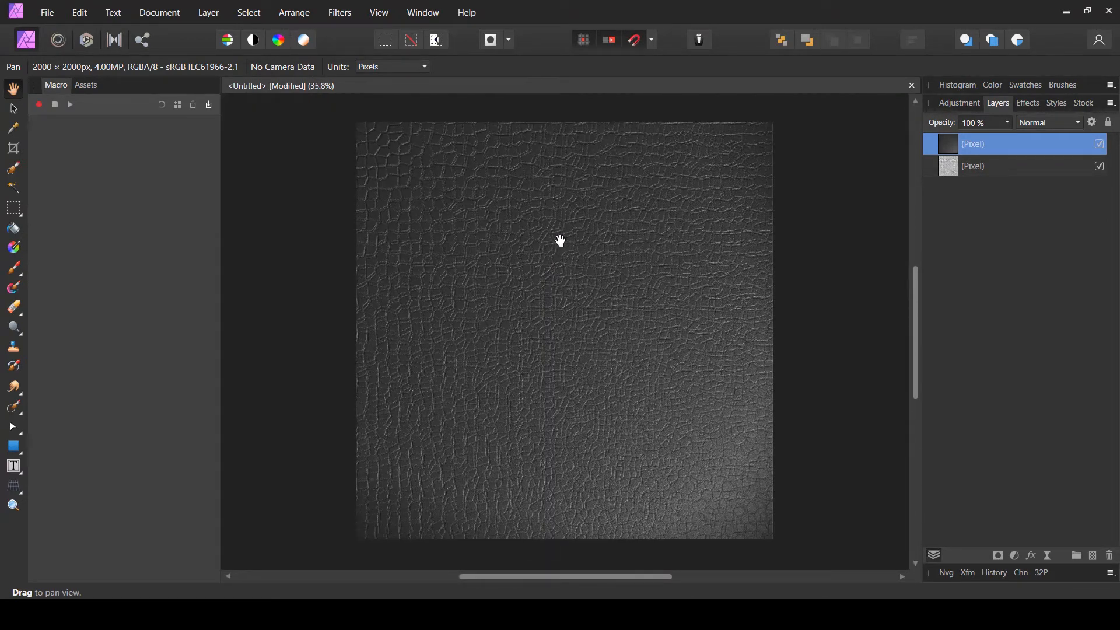
- Add a Brightness/Contrast adjustment with 17% brightness and 34% contrast
{"action": "left_click", "coordinate": [1015, 555]}
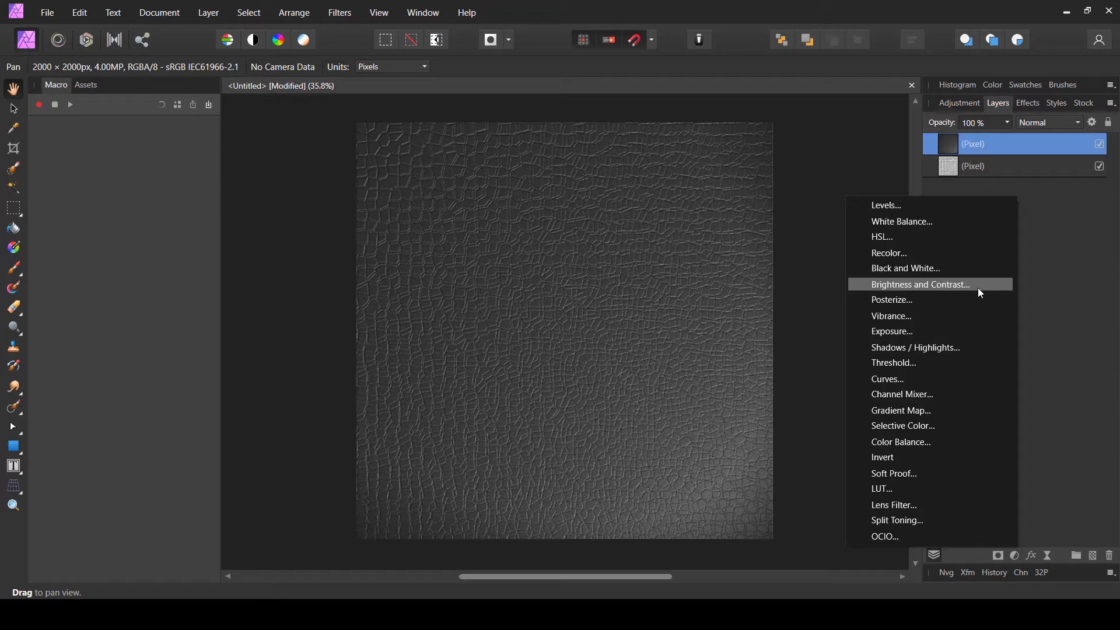
{"action": "left_click", "coordinate": [899, 285]}
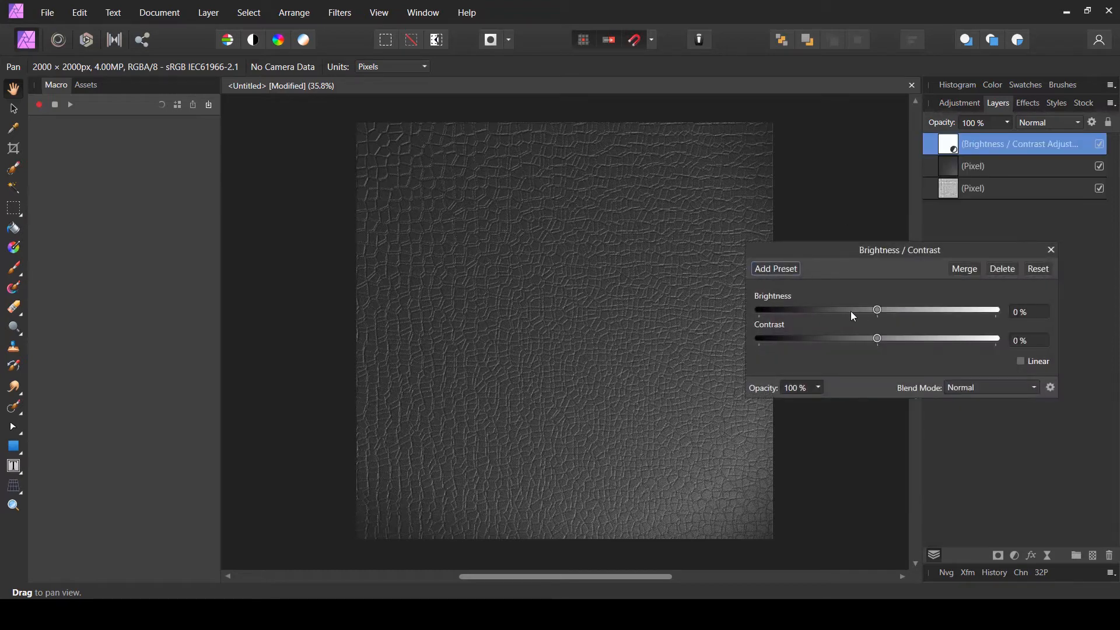
{"action": "left_click_drag", "start_coordinate": [876, 338], "coordinate": [897, 310]}
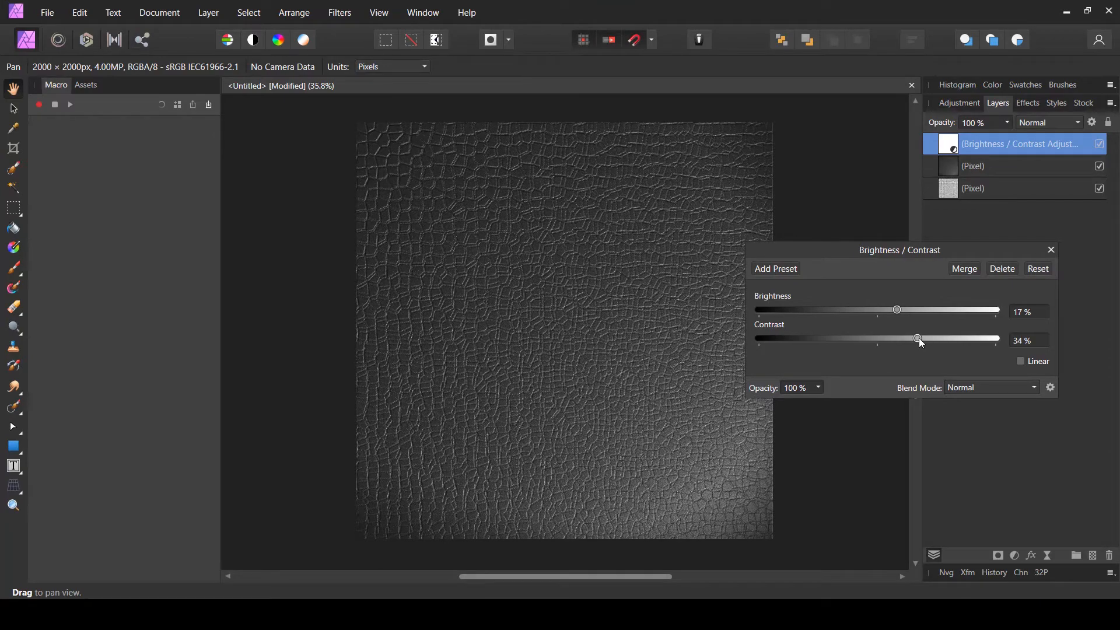
{"action": "left_click", "coordinate": [1051, 249]}
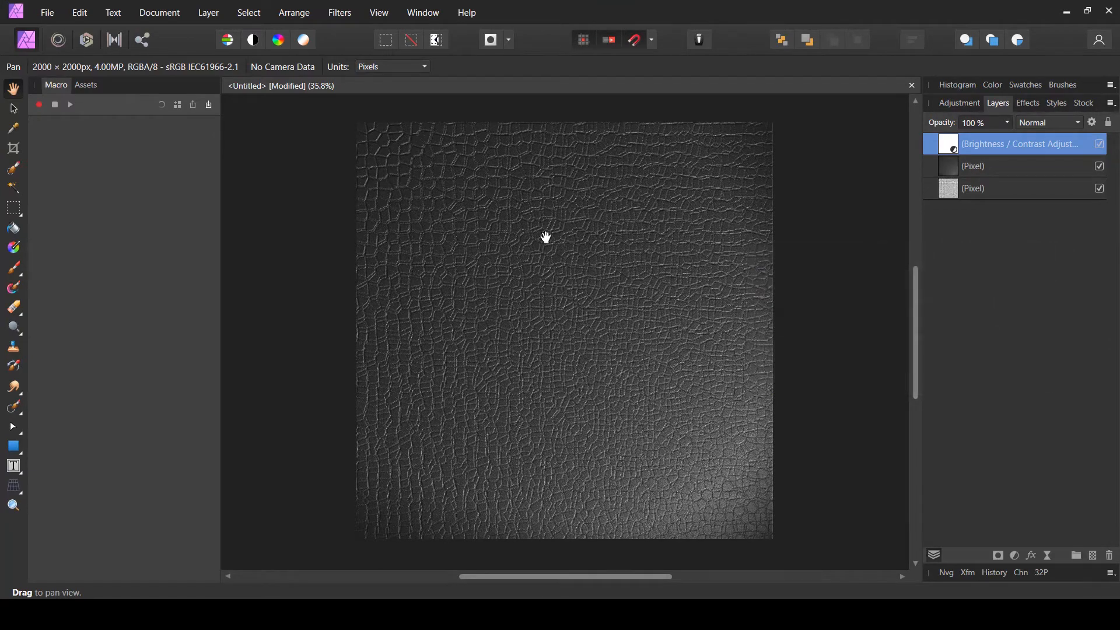
- Examine the adjusted texture up close and at full-canvas view
{"action": "scroll", "coordinate": [536, 235], "scroll_direction": "up", "scroll_amount": 8}
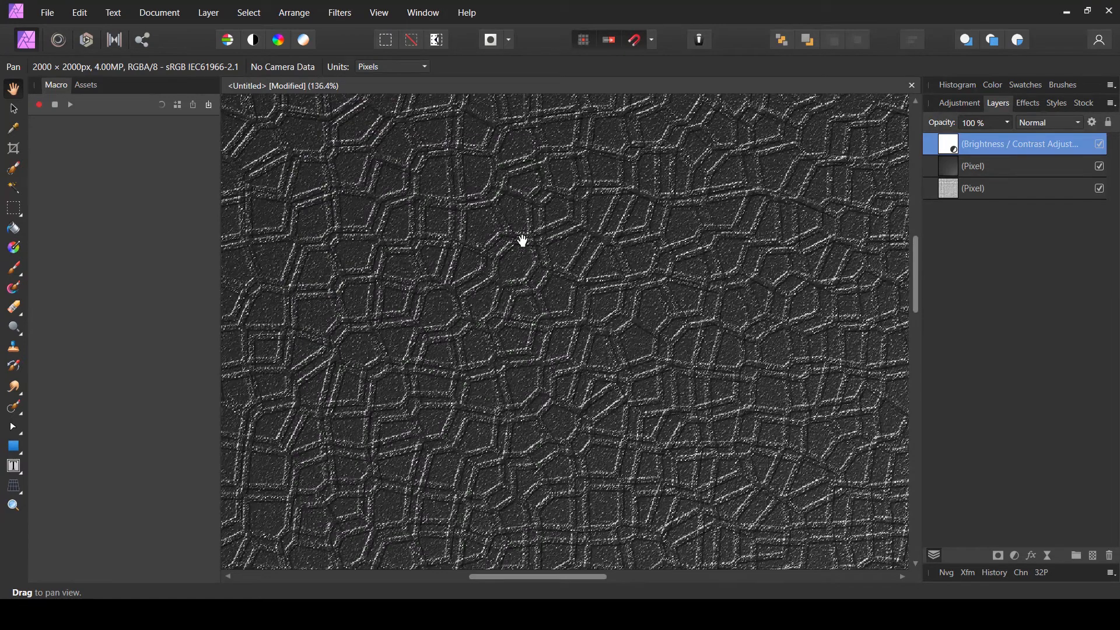
{"action": "scroll", "coordinate": [520, 233], "scroll_direction": "down", "scroll_amount": 1}
{"action": "right_click", "coordinate": [519, 229]}
{"action": "left_click", "coordinate": [420, 366]}
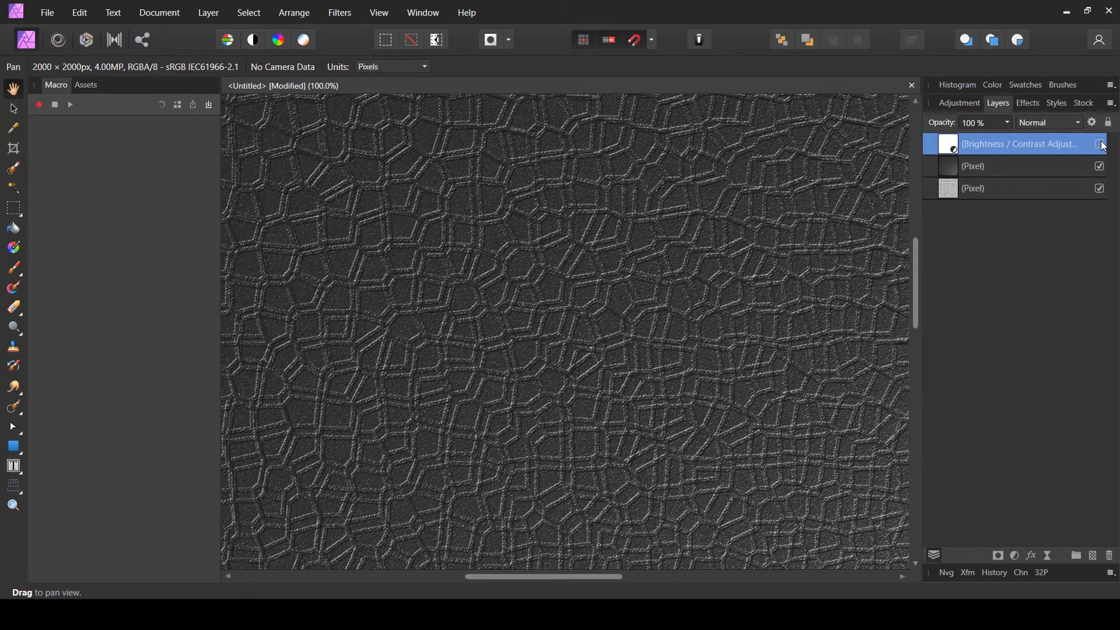
{"action": "scroll", "coordinate": [648, 267], "scroll_direction": "down", "scroll_amount": 6}
{"action": "scroll", "coordinate": [497, 365], "scroll_direction": "right", "scroll_amount": 3}
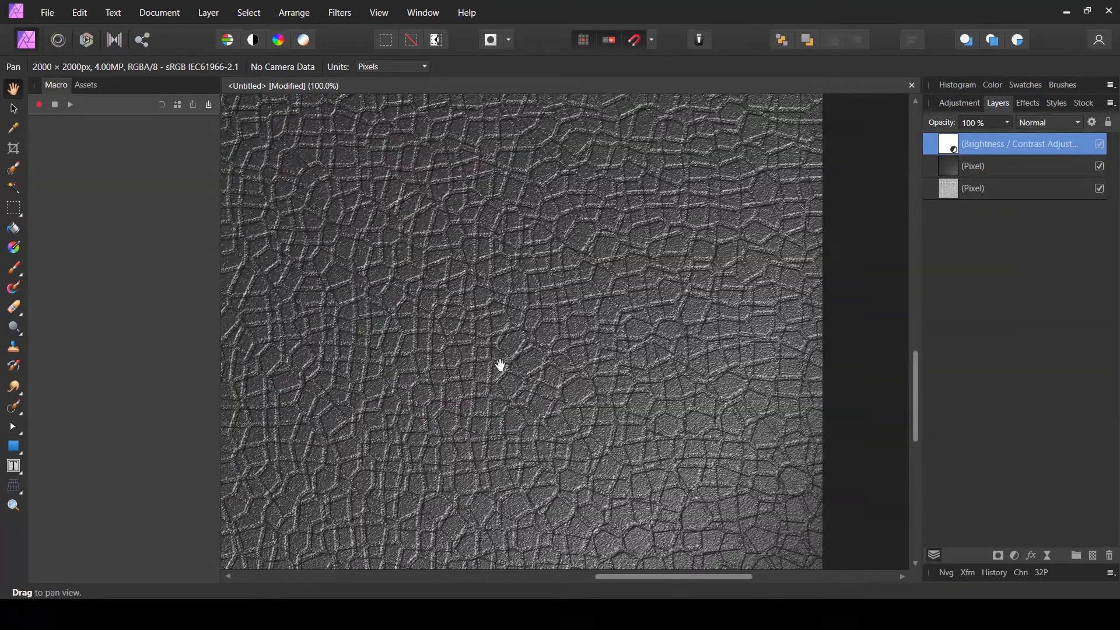
{"action": "key", "text": "ctrl+0"}
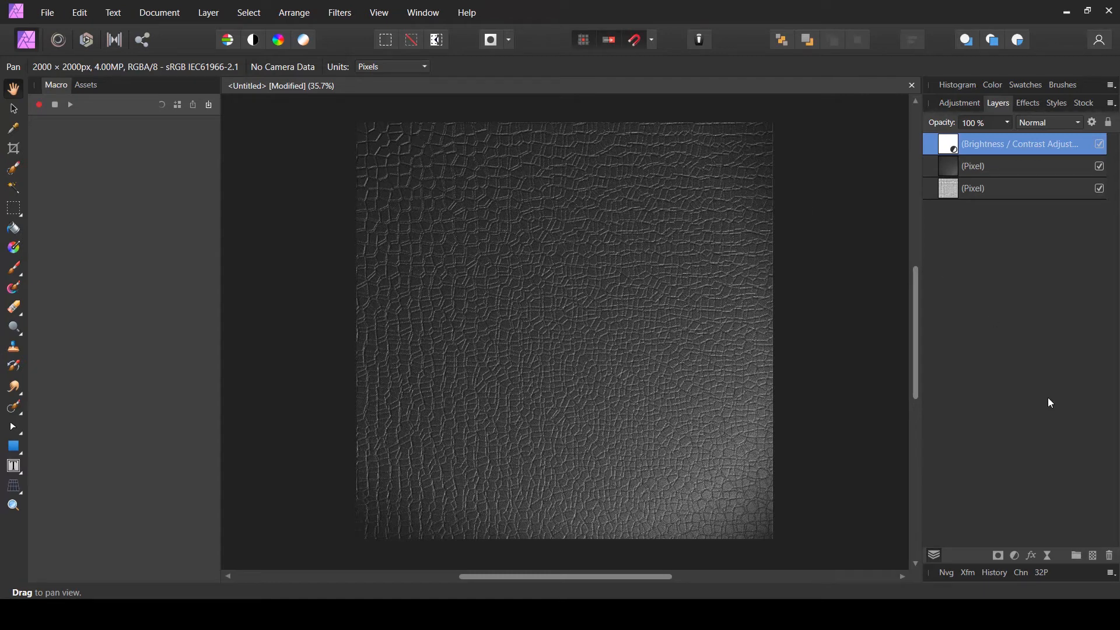
- Add a new empty pixel layer on top and pick the Paint Brush tool
{"action": "left_click", "coordinate": [1092, 556]}
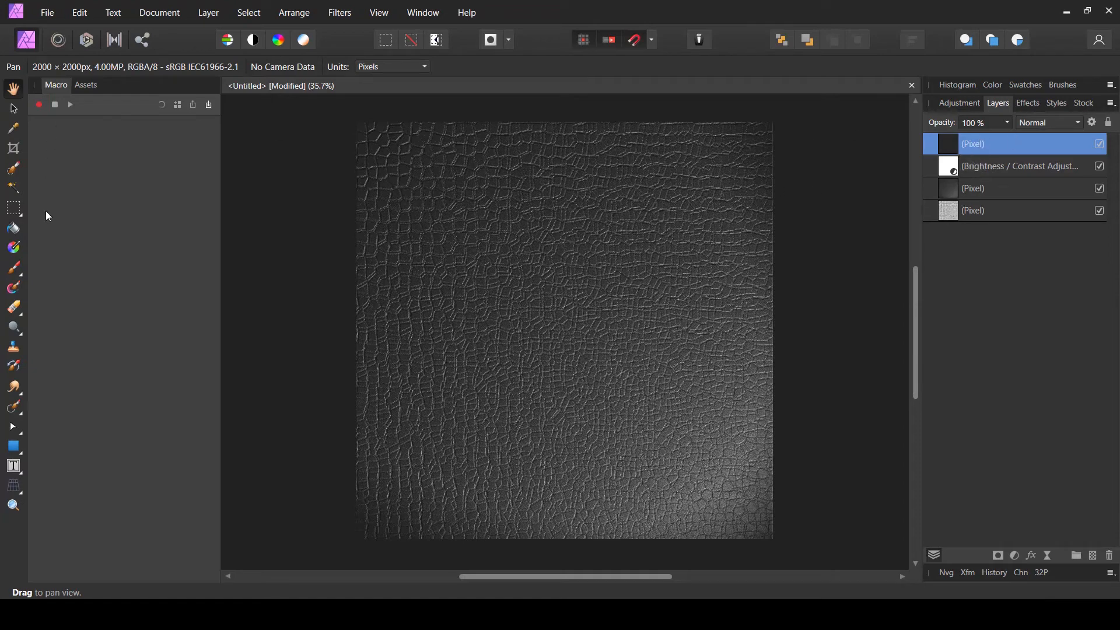
{"action": "left_click", "coordinate": [16, 270]}
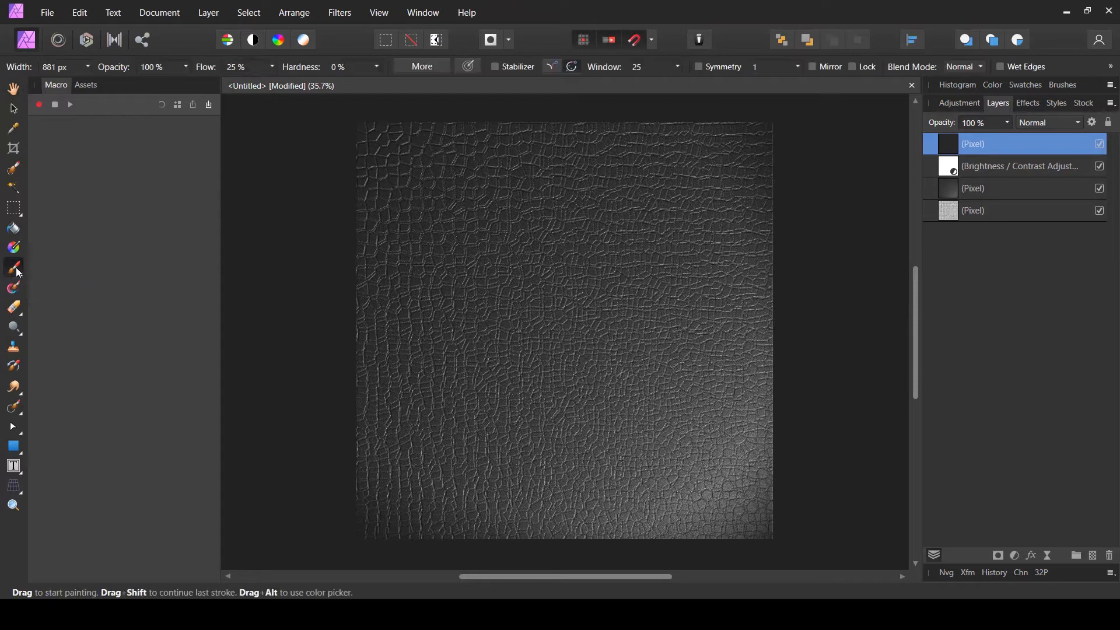
- Choose the 512 px soft round brush from the Basic brush category
{"action": "left_click", "coordinate": [1065, 82]}
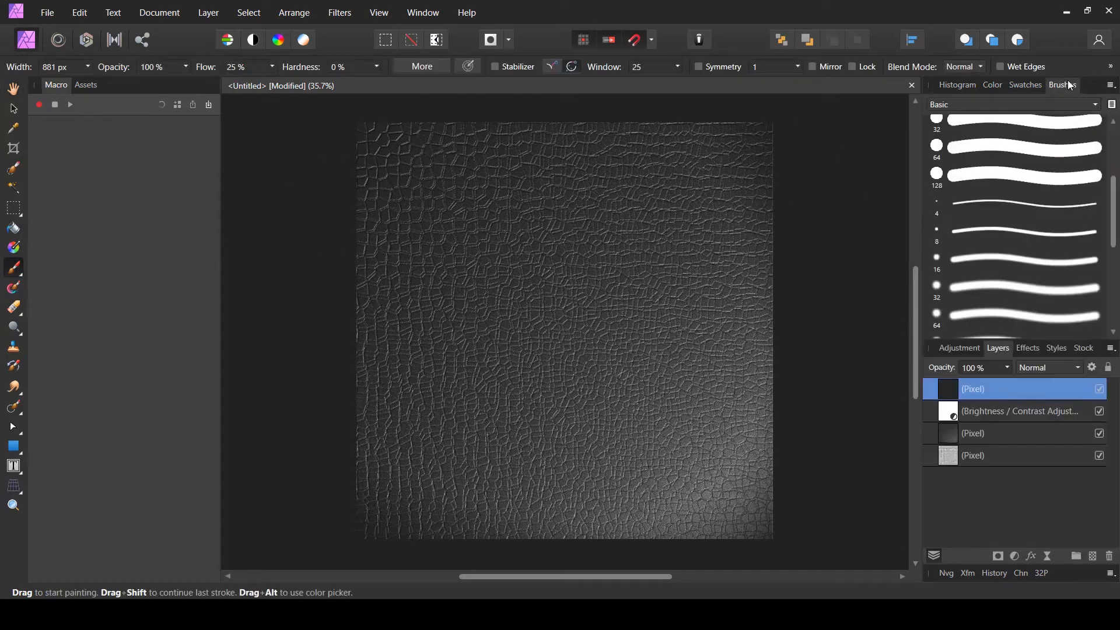
{"action": "left_click", "coordinate": [935, 105]}
{"action": "left_click", "coordinate": [945, 138]}
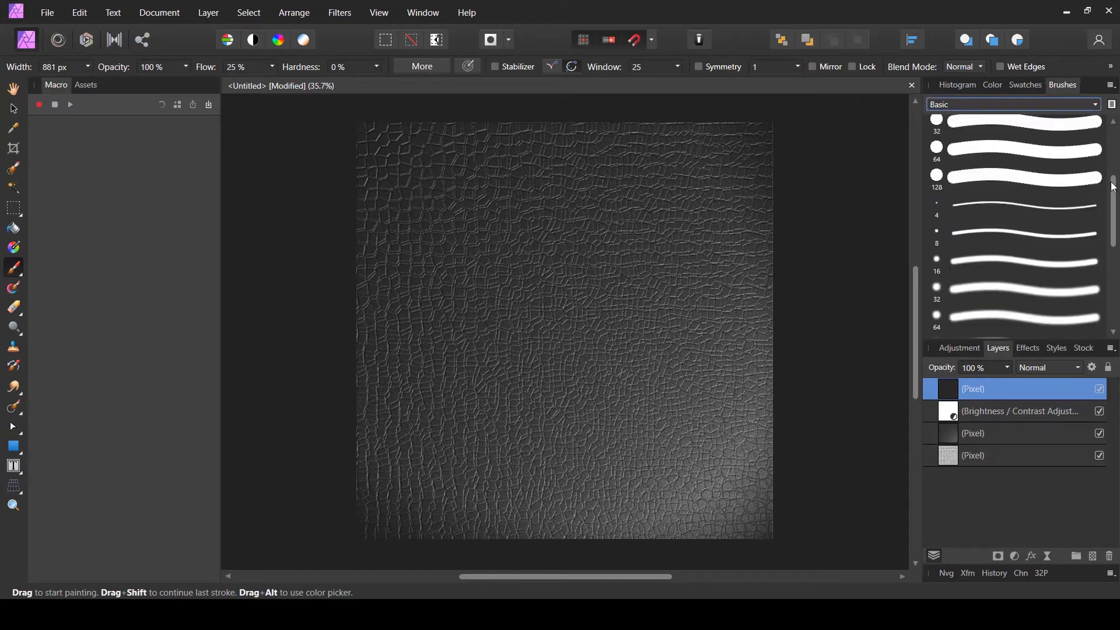
{"action": "left_click_drag", "start_coordinate": [1114, 211], "coordinate": [1119, 285]}
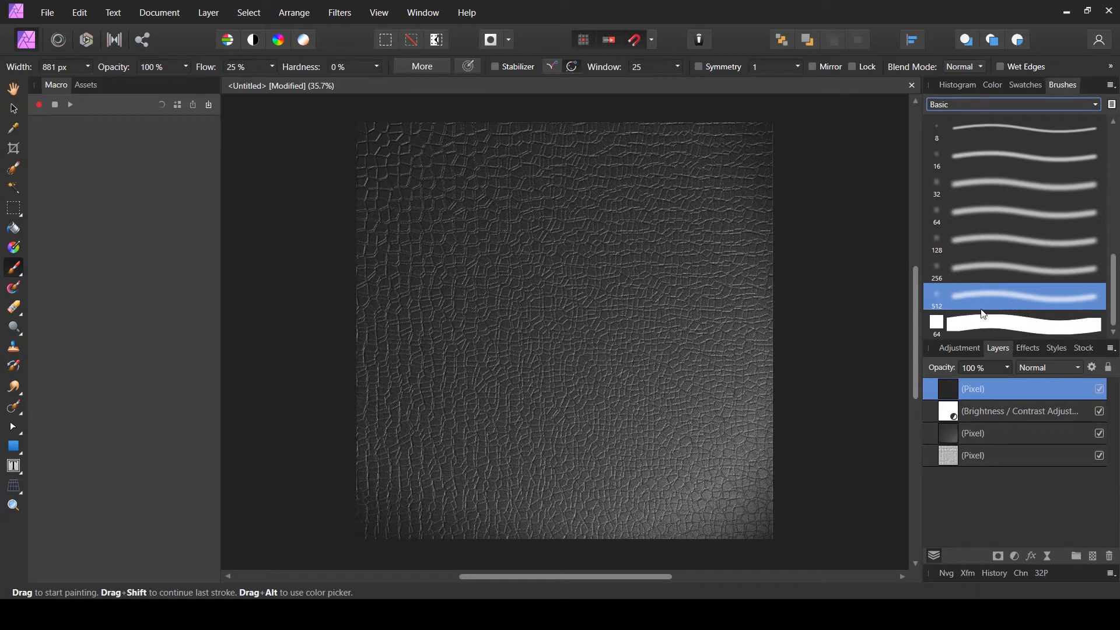
{"action": "left_click", "coordinate": [995, 298]}
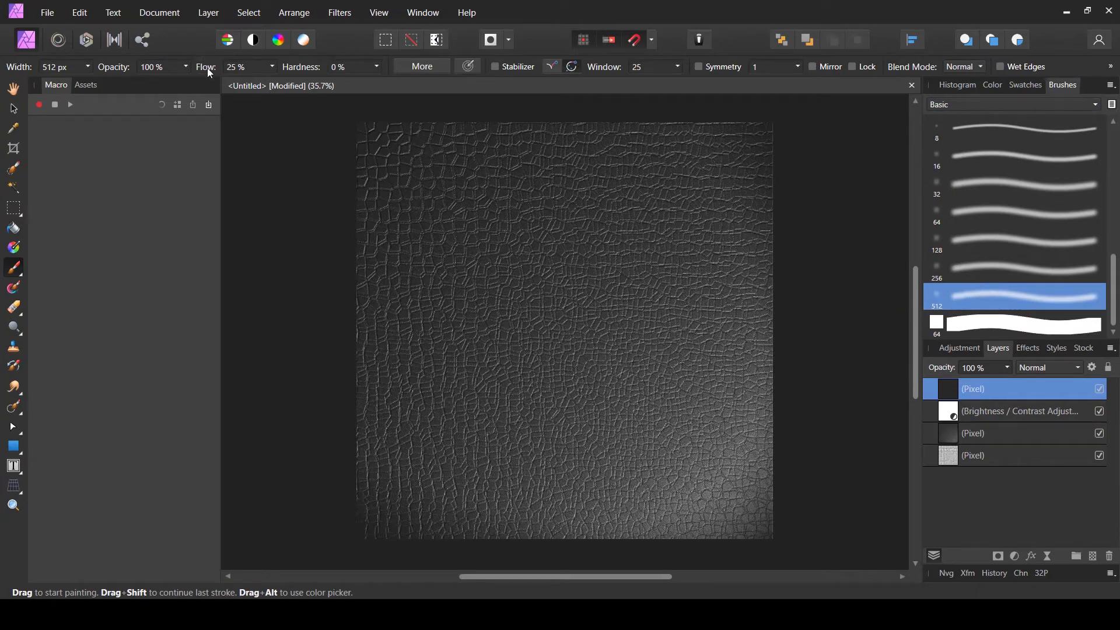
- Set the brush colour to white with lightness 100
{"action": "left_click", "coordinate": [377, 67]}
{"action": "left_click", "coordinate": [1060, 88]}
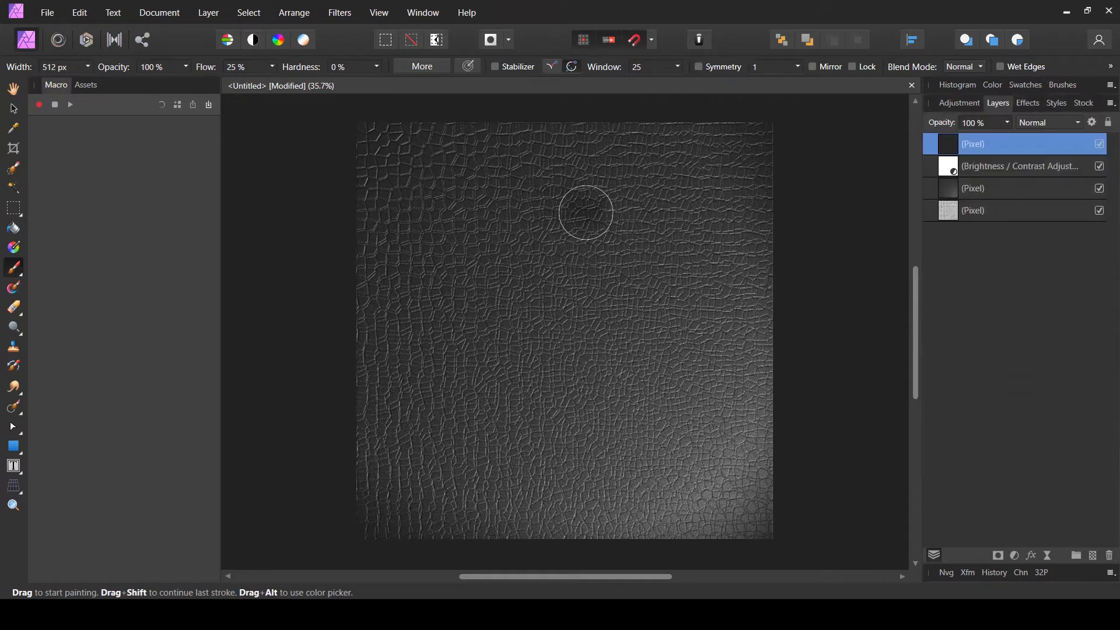
{"action": "left_click", "coordinate": [994, 91]}
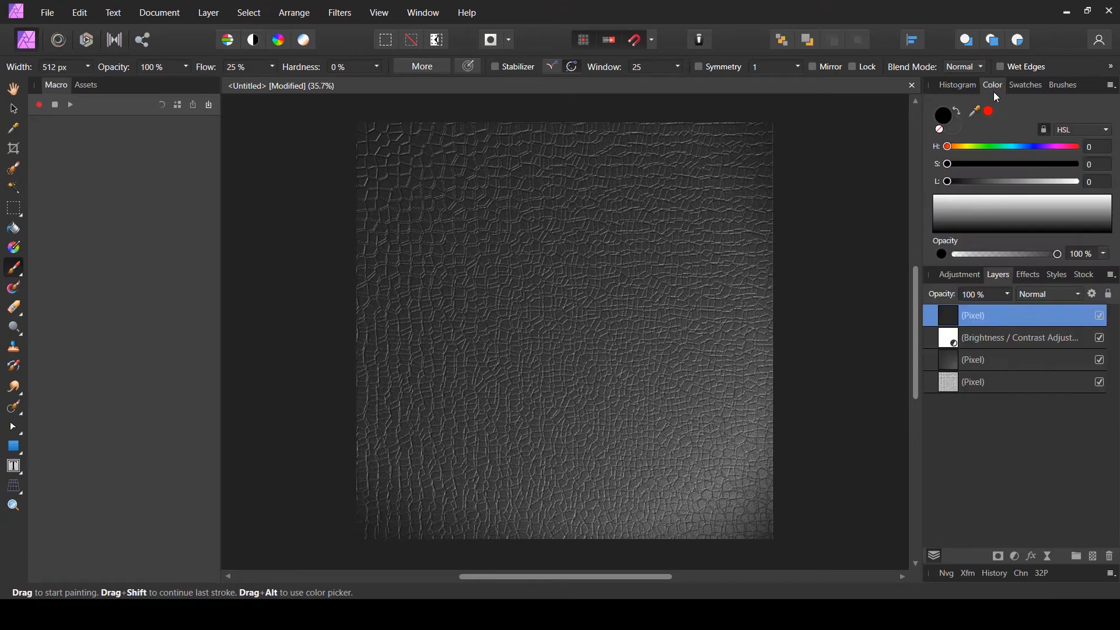
{"action": "left_click_drag", "start_coordinate": [963, 181], "coordinate": [1071, 180]}
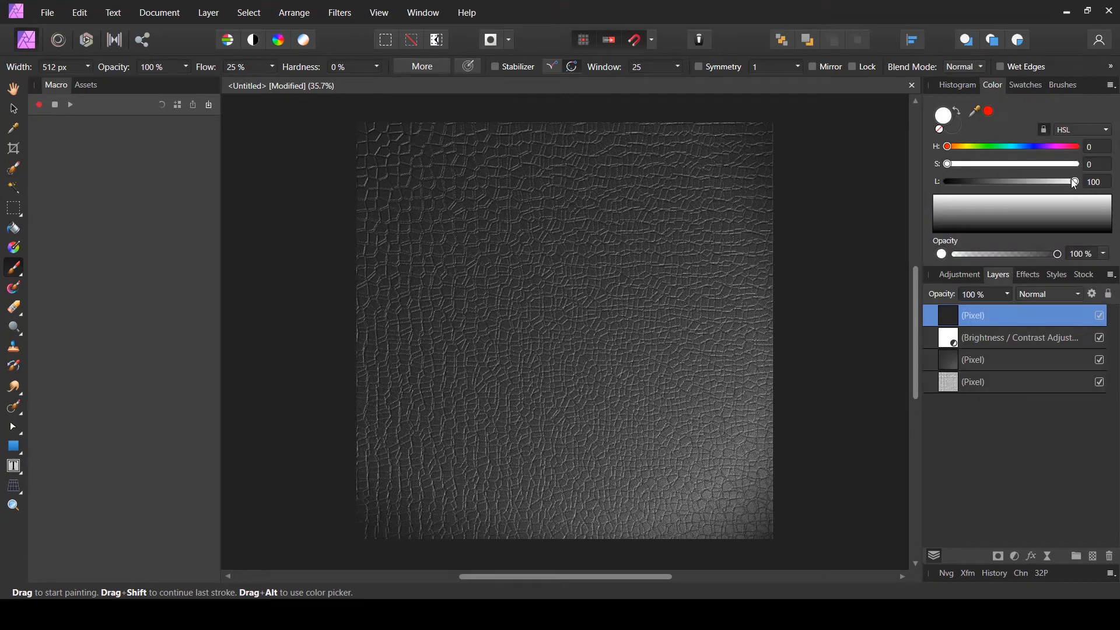
{"action": "left_click", "coordinate": [998, 88]}
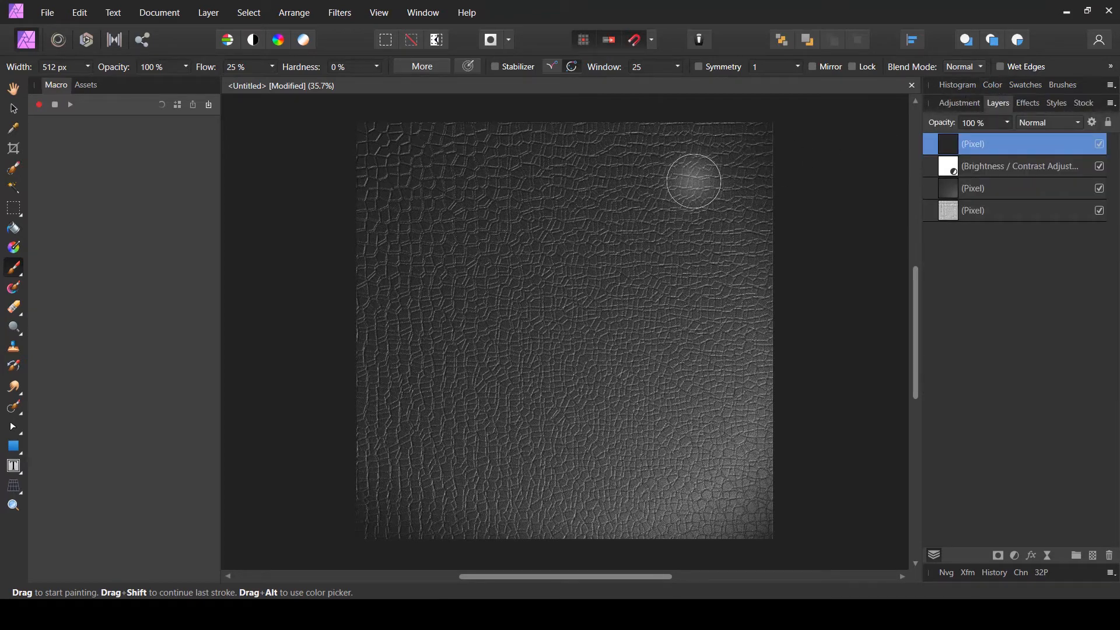
- Dab soft white highlights at scattered spots across the texture on the new layer, varying the brush size between about 450 and 1180 px
{"action": "key", "text": "bracketright"}
{"action": "key", "text": "bracketright"}
{"action": "key", "text": "bracketright"}
{"action": "key", "text": "bracketright"}
{"action": "key", "text": "bracketright"}
{"action": "key", "text": "bracketright"}
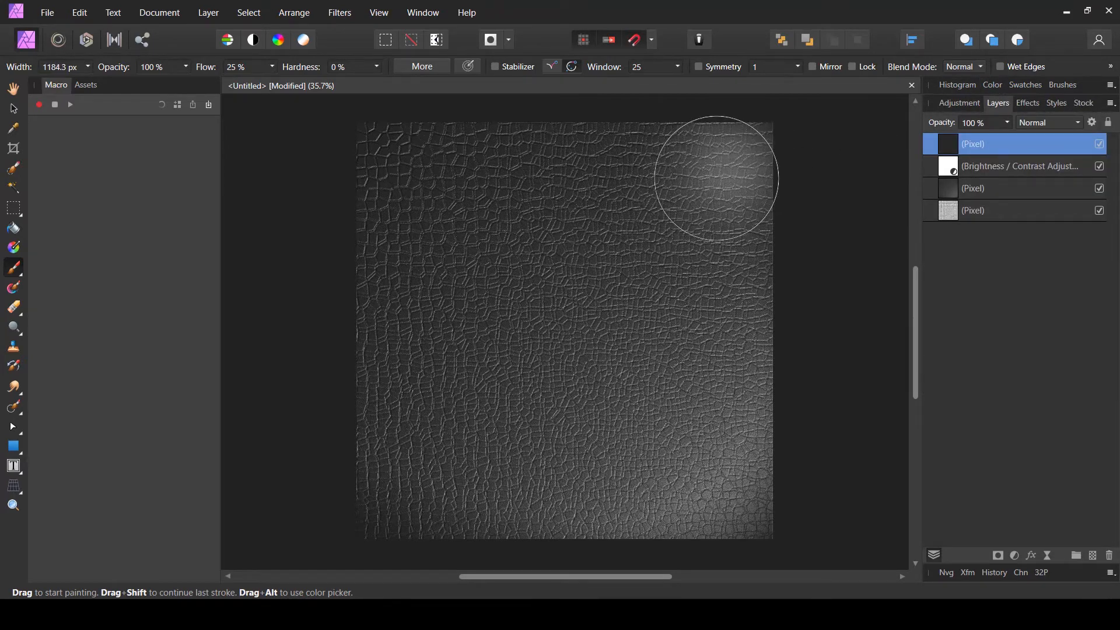
{"action": "left_click", "coordinate": [419, 473]}
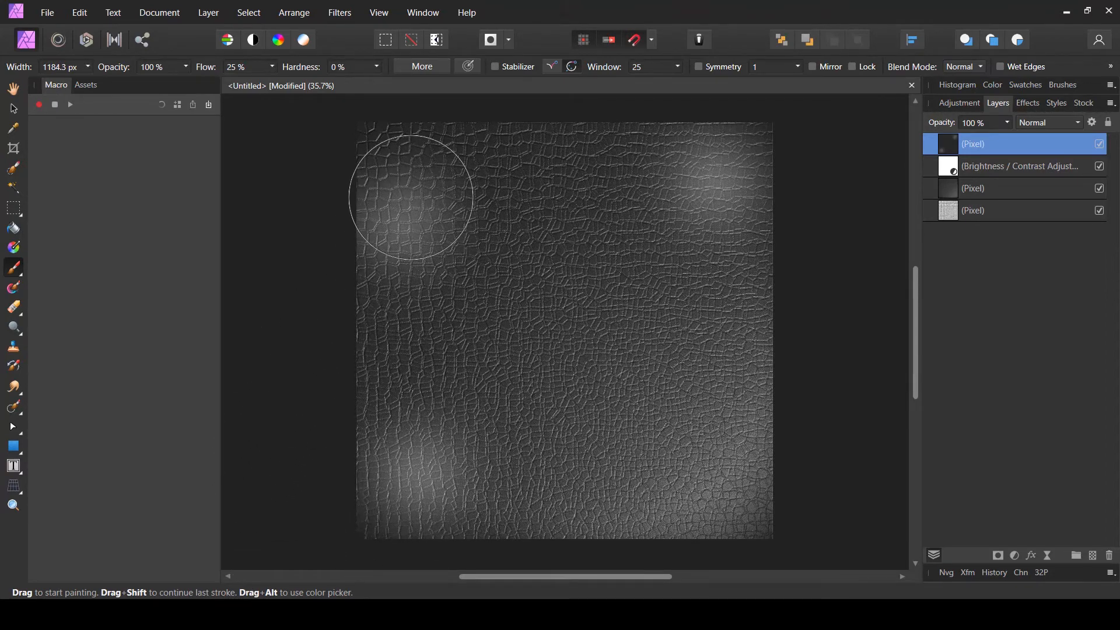
{"action": "left_click", "coordinate": [403, 176]}
{"action": "left_click", "coordinate": [503, 273]}
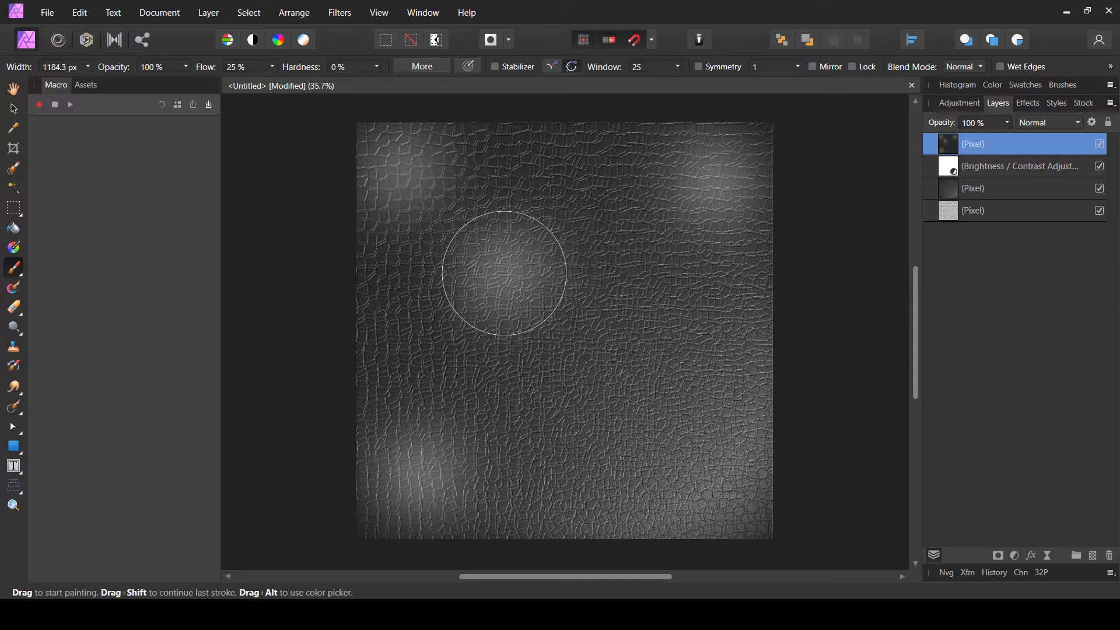
{"action": "key", "text": "bracketleft"}
{"action": "key", "text": "bracketleft"}
{"action": "key", "text": "bracketleft"}
{"action": "key", "text": "bracketleft"}
{"action": "key", "text": "bracketleft"}
{"action": "key", "text": "bracketleft"}
{"action": "key", "text": "bracketleft"}
{"action": "key", "text": "bracketleft"}
{"action": "key", "text": "bracketleft"}
{"action": "key", "text": "bracketleft"}
{"action": "key", "text": "bracketleft"}
{"action": "key", "text": "bracketleft"}
{"action": "key", "text": "bracketleft"}
{"action": "key", "text": "bracketleft"}
{"action": "key", "text": "bracketleft"}
{"action": "key", "text": "bracketleft"}
{"action": "key", "text": "bracketleft"}
{"action": "key", "text": "bracketleft"}
{"action": "key", "text": "bracketleft"}
{"action": "left_click", "coordinate": [500, 185]}
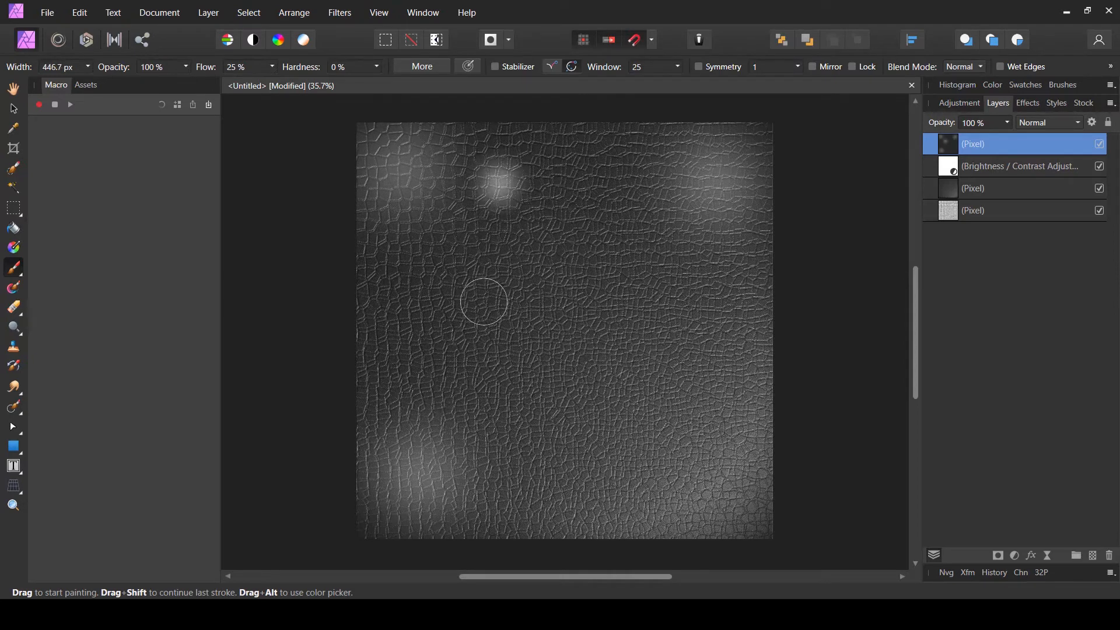
{"action": "key", "text": "bracketright"}
{"action": "key", "text": "bracketright"}
{"action": "key", "text": "bracketright"}
{"action": "key", "text": "bracketright"}
{"action": "key", "text": "bracketright"}
{"action": "key", "text": "bracketright"}
{"action": "key", "text": "bracketright"}
{"action": "key", "text": "bracketright"}
{"action": "key", "text": "bracketright"}
{"action": "key", "text": "bracketright"}
{"action": "key", "text": "bracketright"}
{"action": "left_click", "coordinate": [412, 289]}
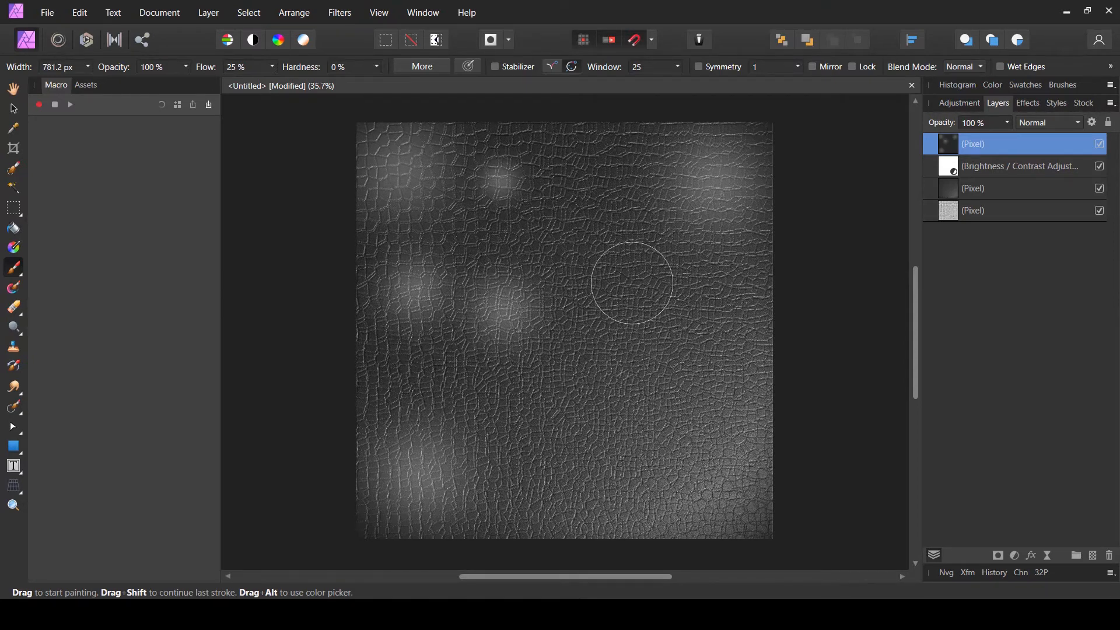
{"action": "key", "text": "bracketright"}
{"action": "key", "text": "bracketright"}
{"action": "key", "text": "bracketright"}
{"action": "key", "text": "bracketright"}
{"action": "key", "text": "bracketright"}
{"action": "left_click", "coordinate": [583, 229]}
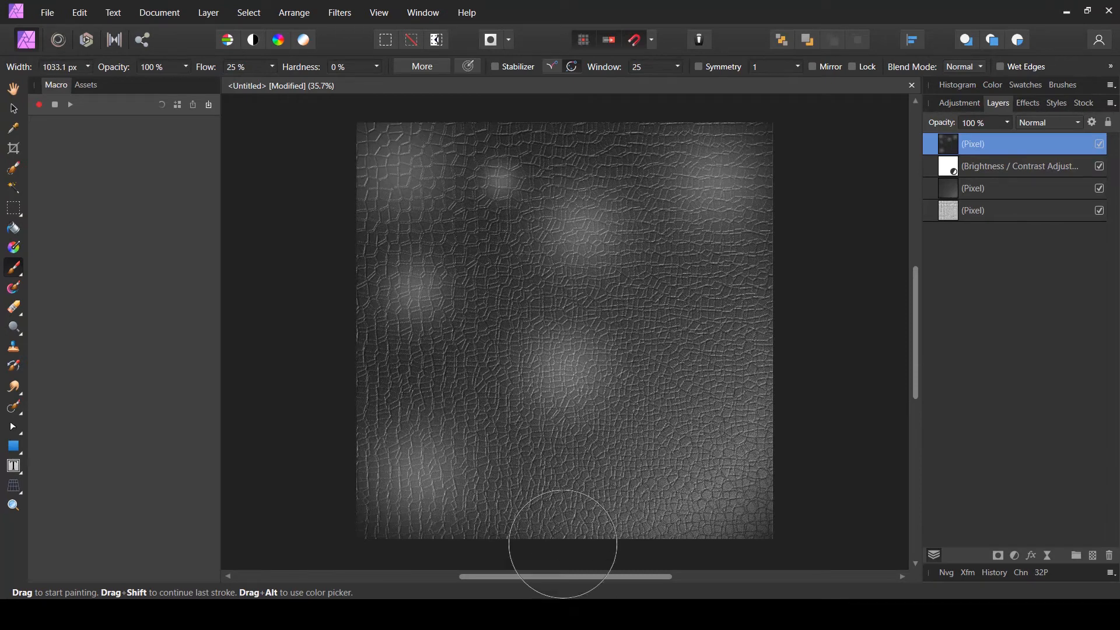
{"action": "left_click", "coordinate": [517, 369]}
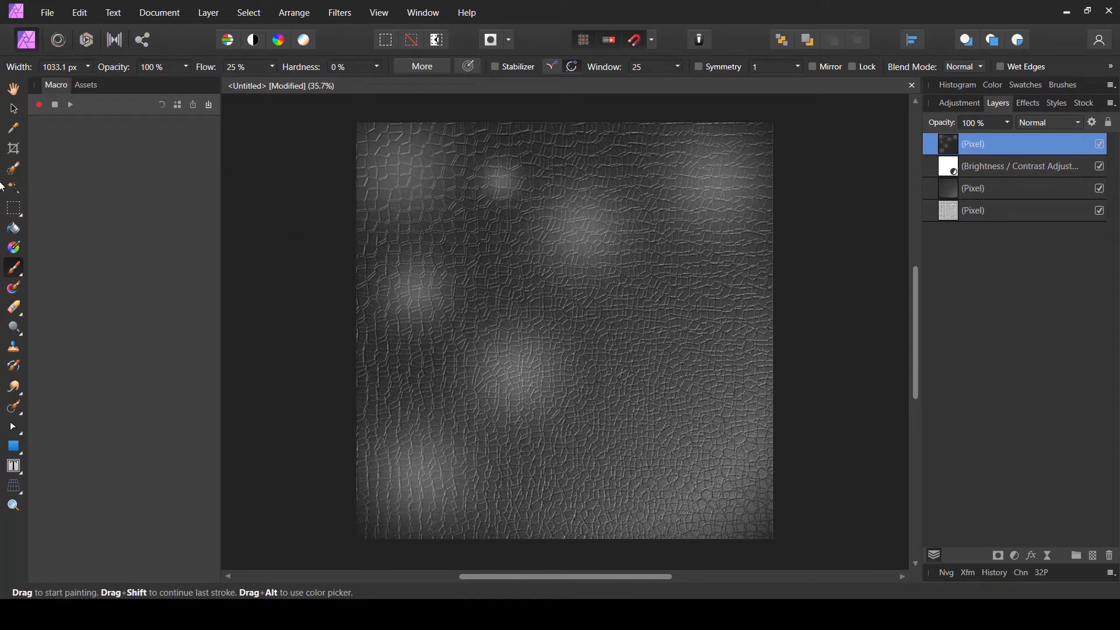
- Lower the highlight layer's opacity to 12%
{"action": "left_click", "coordinate": [16, 107]}
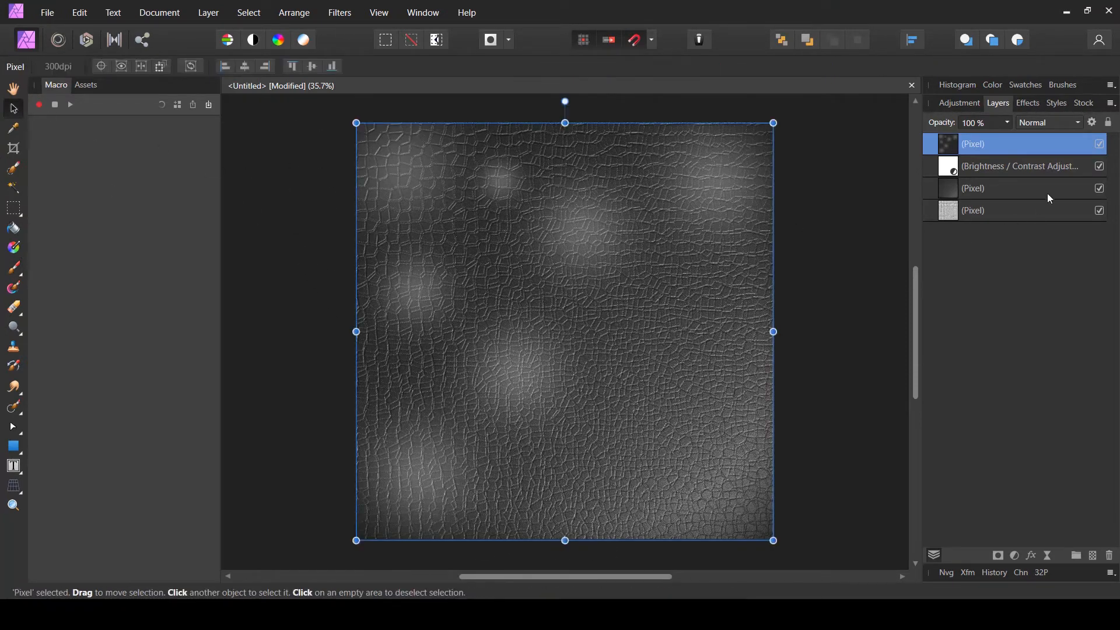
{"action": "key", "text": "6"}
{"action": "key", "text": "3"}
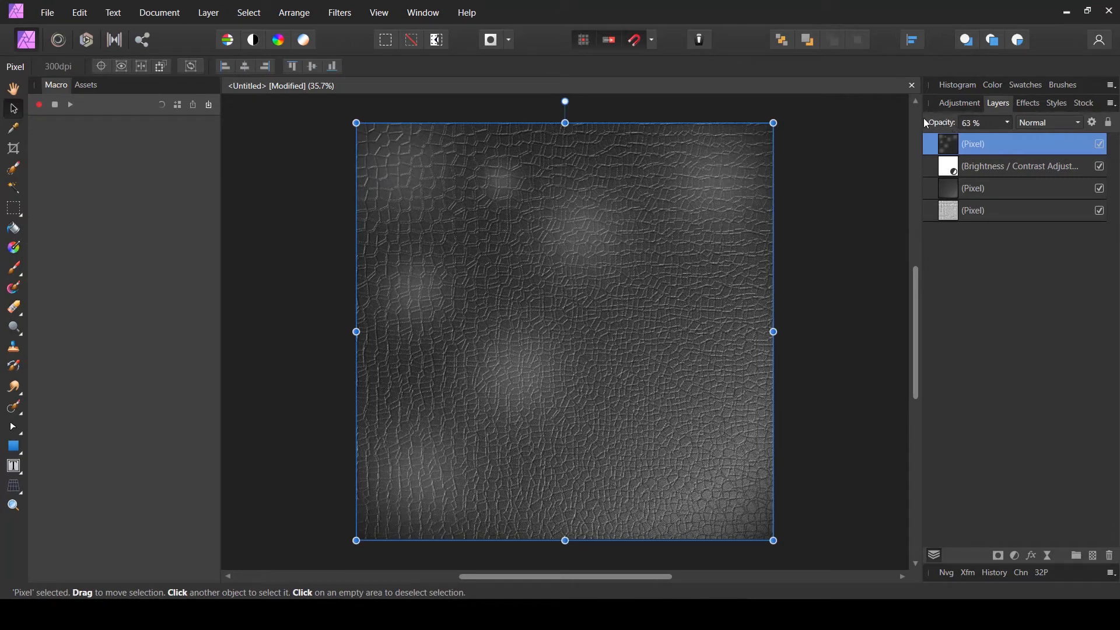
{"action": "key", "text": "1"}
{"action": "key", "text": "5"}
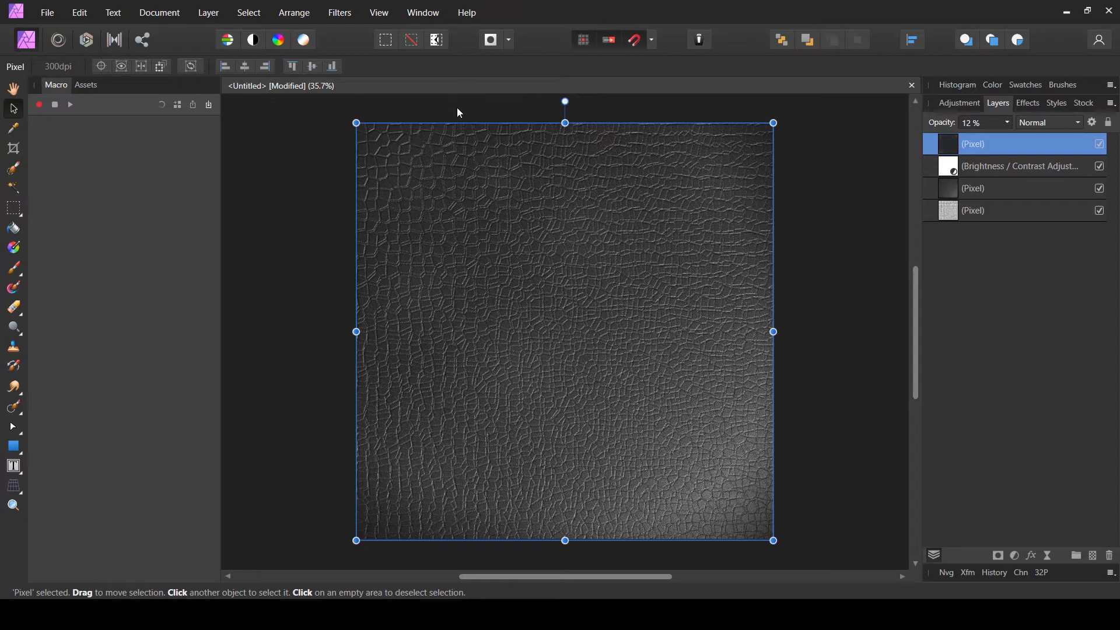
- Apply a Gaussian Blur of about 0.6 px to the highlight layer
{"action": "left_click", "coordinate": [14, 89]}
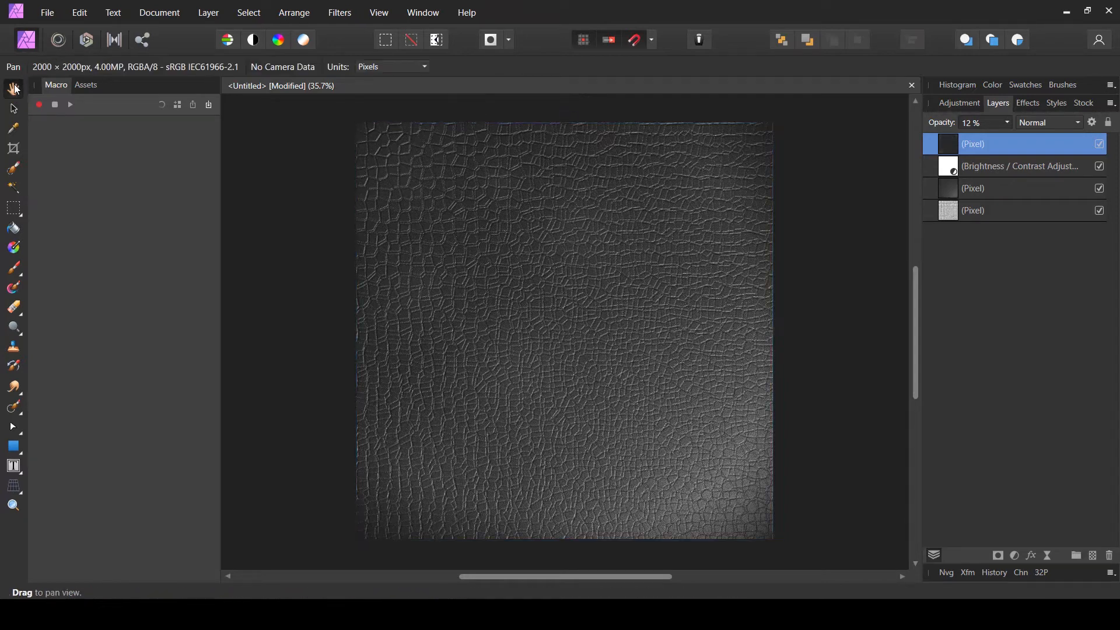
{"action": "left_click", "coordinate": [340, 12]}
{"action": "mouse_move", "coordinate": [283, 50]}
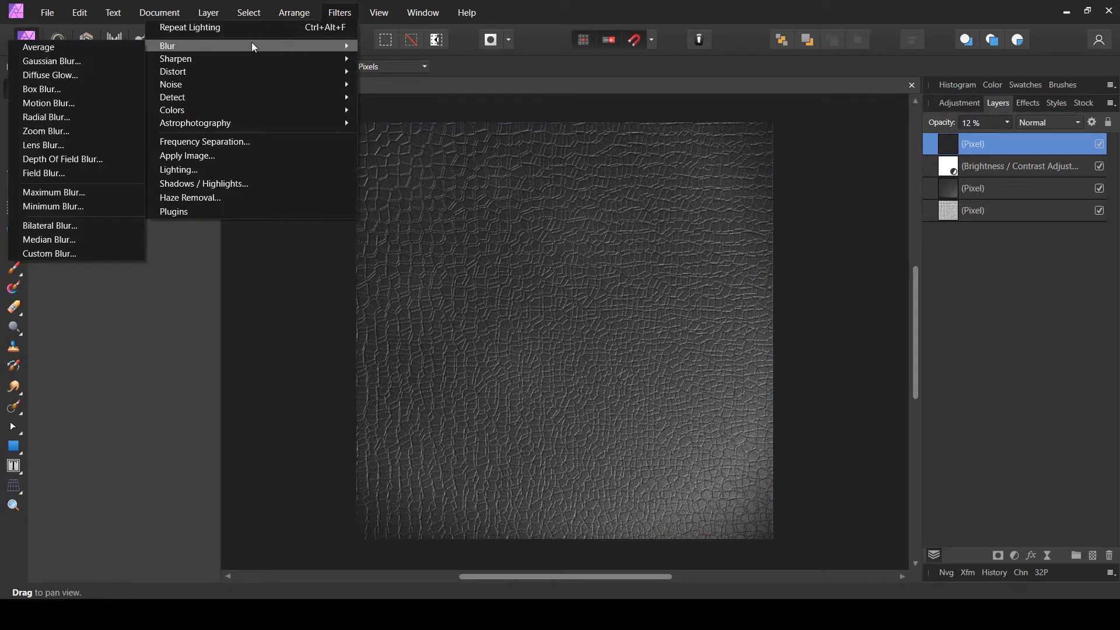
{"action": "left_click", "coordinate": [93, 62]}
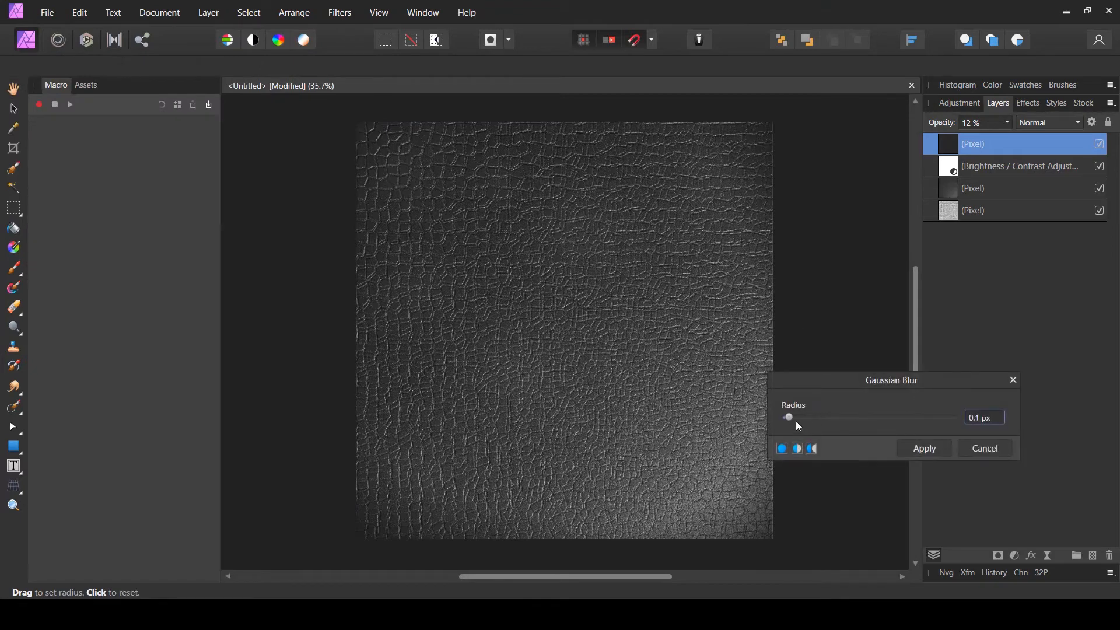
{"action": "left_click_drag", "start_coordinate": [799, 419], "coordinate": [823, 417]}
{"action": "left_click", "coordinate": [940, 449]}
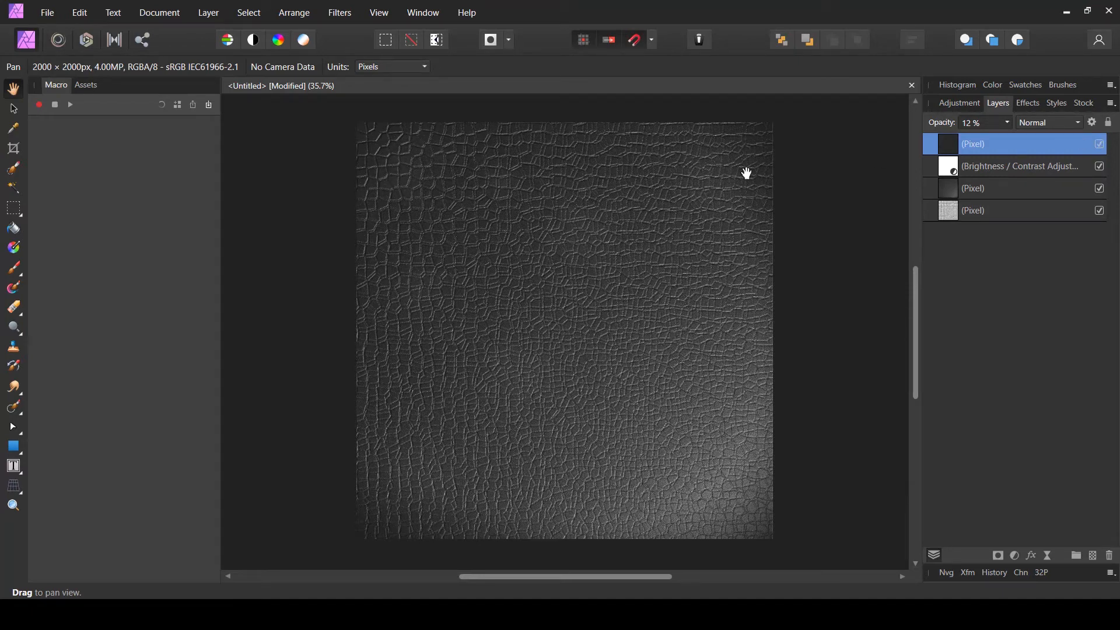
- Examine the texture up close at 100% zoom, panning across different areas
{"action": "right_click", "coordinate": [552, 234]}
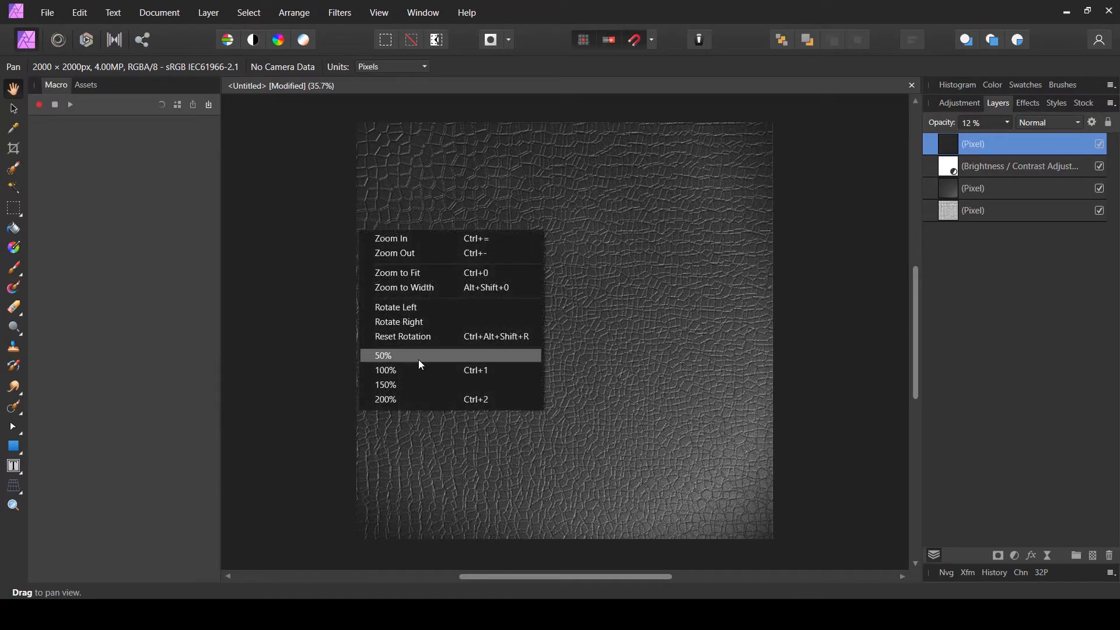
{"action": "left_click", "coordinate": [415, 371]}
{"action": "left_click_drag", "start_coordinate": [604, 461], "coordinate": [665, 514]}
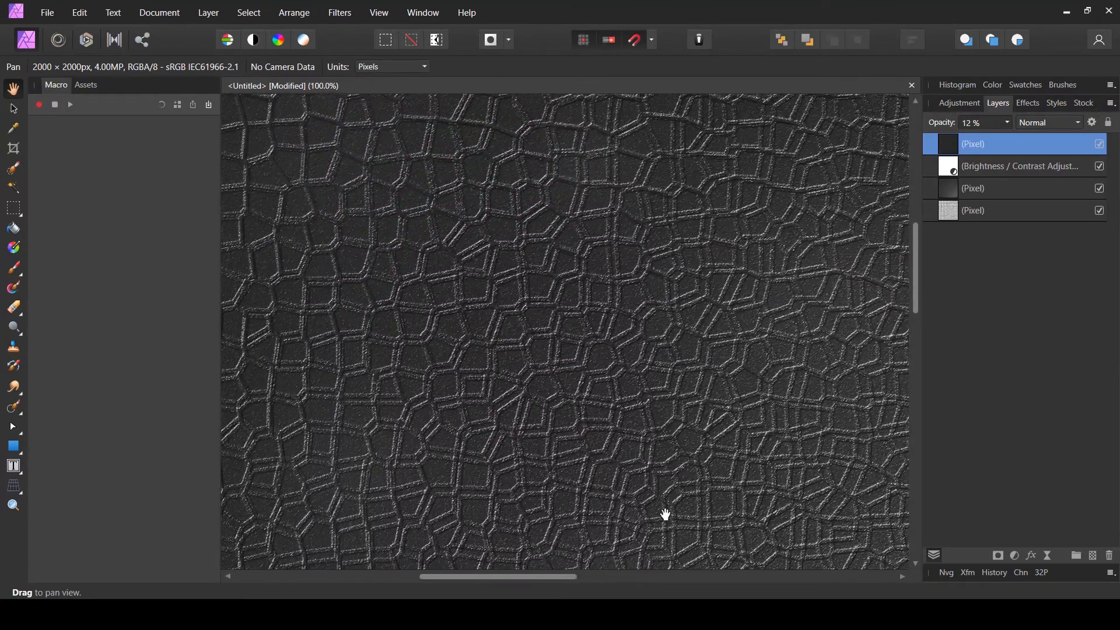
{"action": "left_click_drag", "start_coordinate": [567, 288], "coordinate": [508, 255]}
{"action": "left_click_drag", "start_coordinate": [562, 327], "coordinate": [447, 226]}
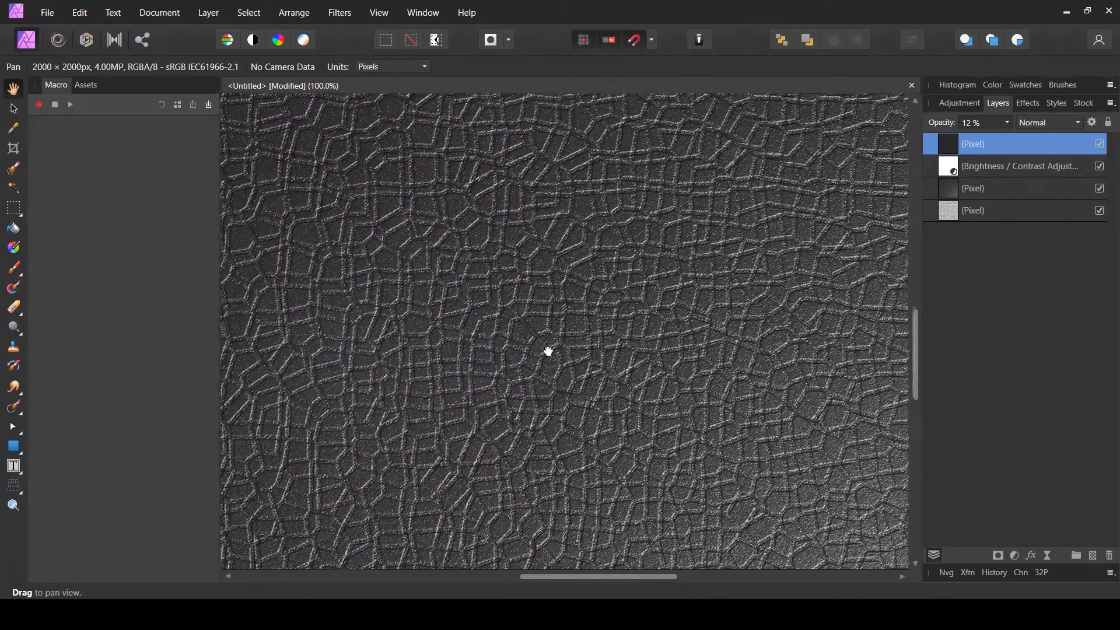
{"action": "left_click_drag", "start_coordinate": [640, 458], "coordinate": [425, 197]}
{"action": "left_click_drag", "start_coordinate": [609, 428], "coordinate": [495, 340]}
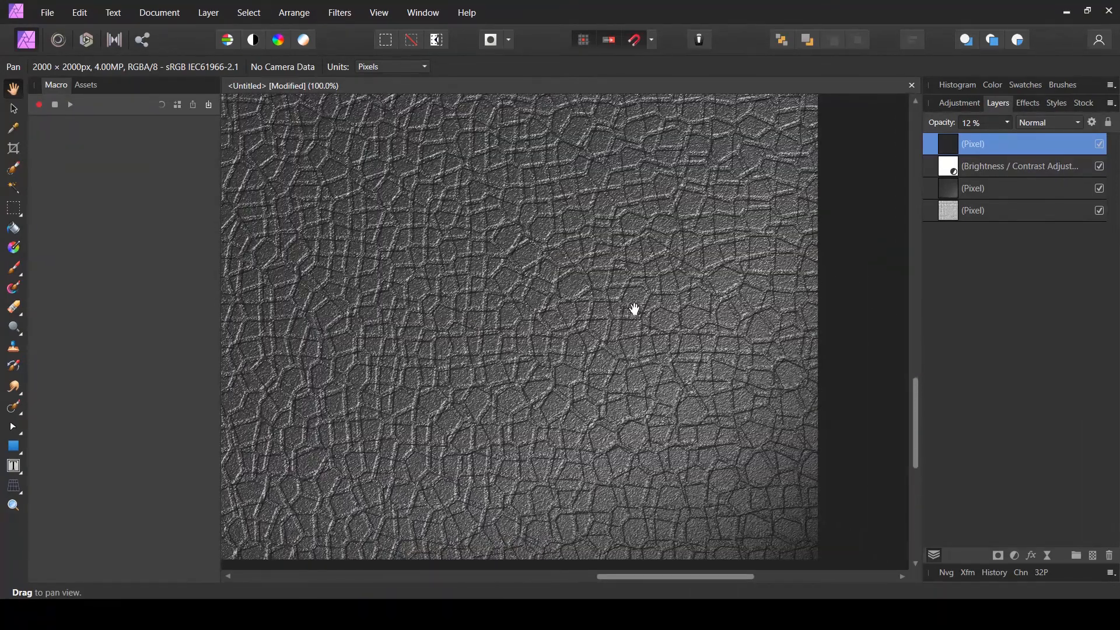
{"action": "left_click_drag", "start_coordinate": [610, 308], "coordinate": [575, 332]}
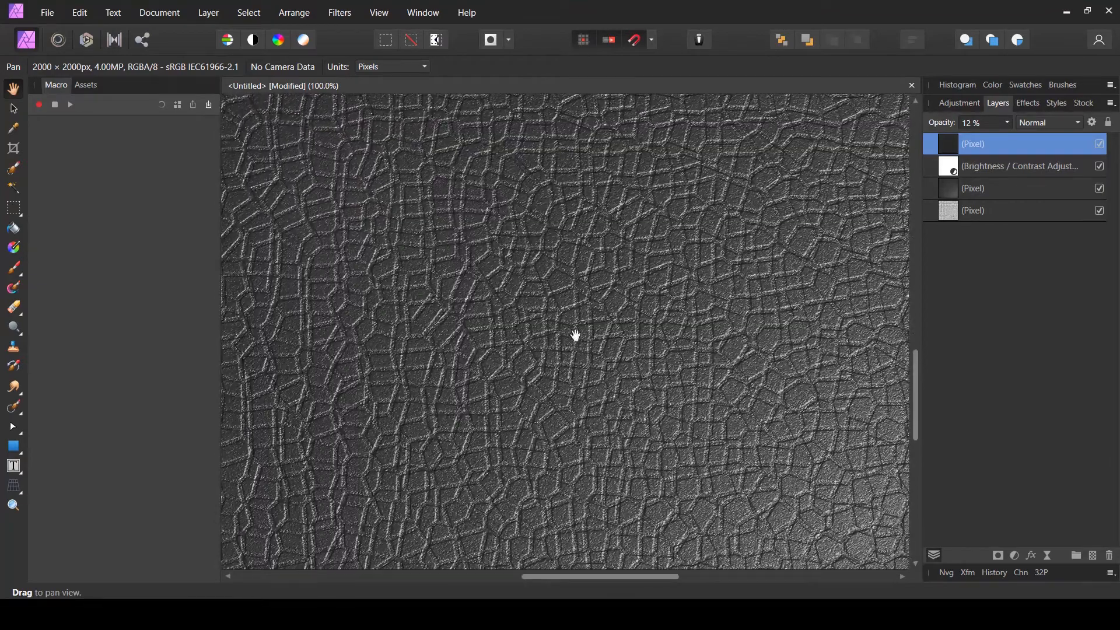
{"action": "left_click_drag", "start_coordinate": [497, 295], "coordinate": [519, 358]}
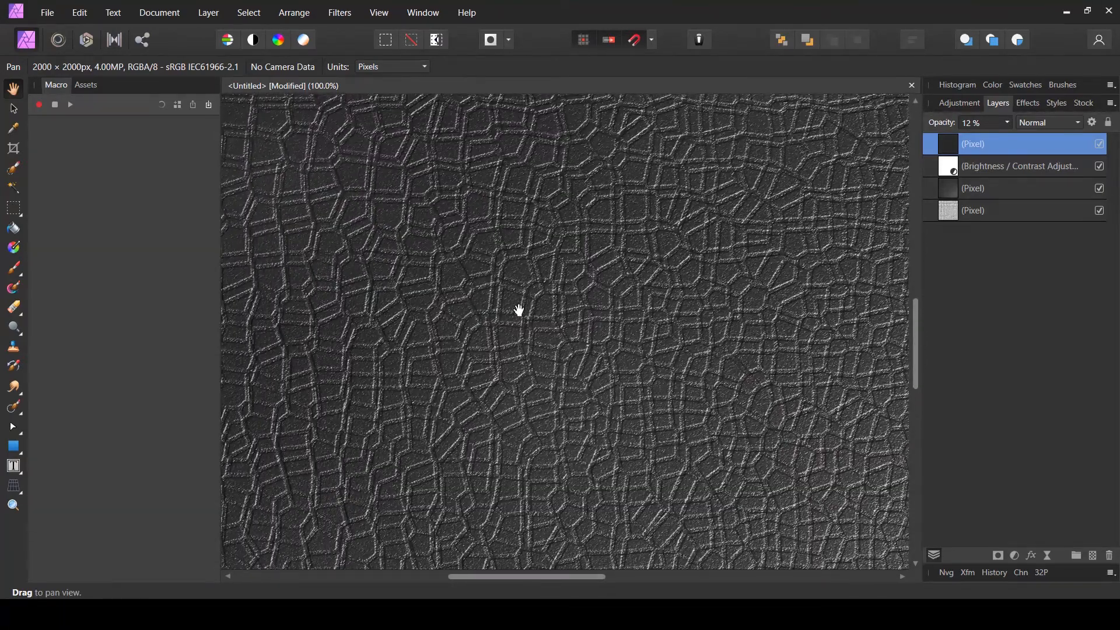
{"action": "left_click_drag", "start_coordinate": [720, 378], "coordinate": [867, 502]}
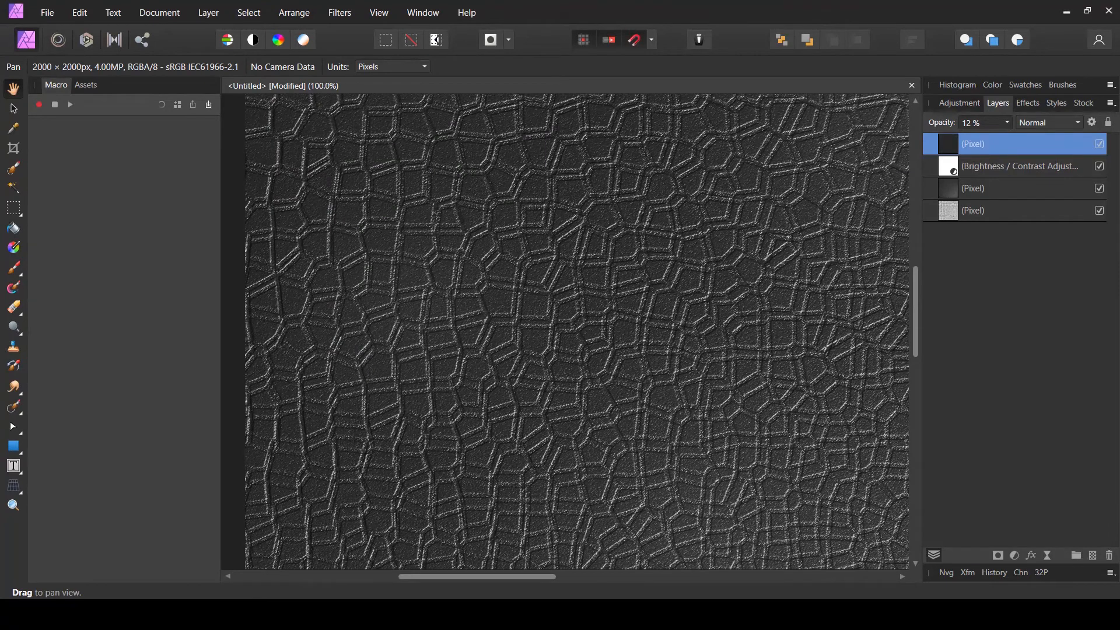
- Apply a Gaussian Blur with a near-zero radius to the underlying texture pixel layer
{"action": "left_click", "coordinate": [997, 192]}
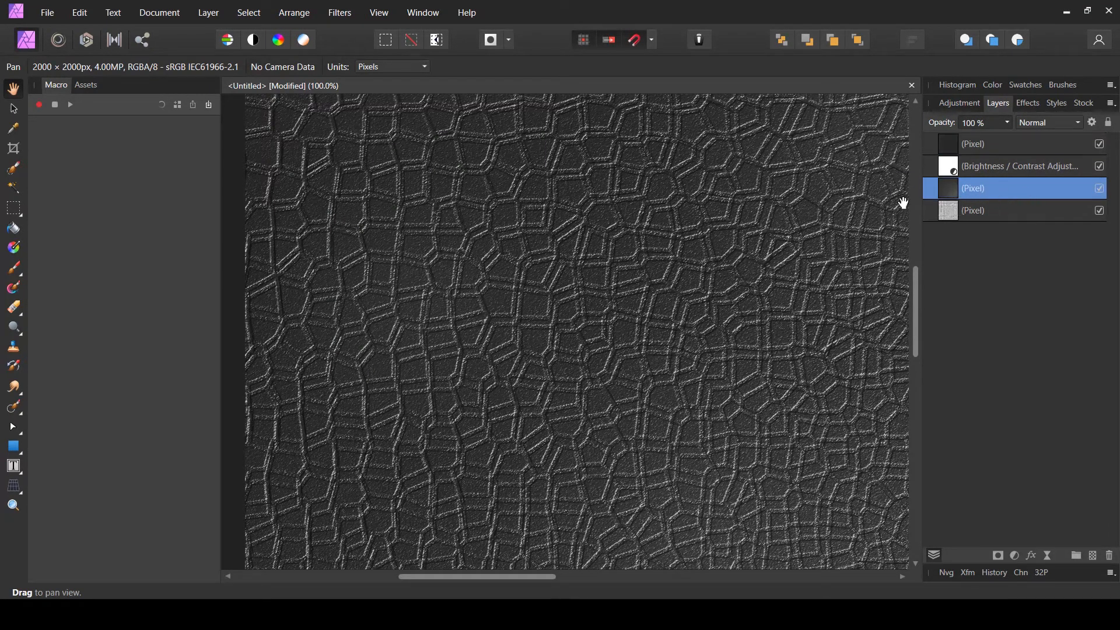
{"action": "left_click", "coordinate": [340, 13]}
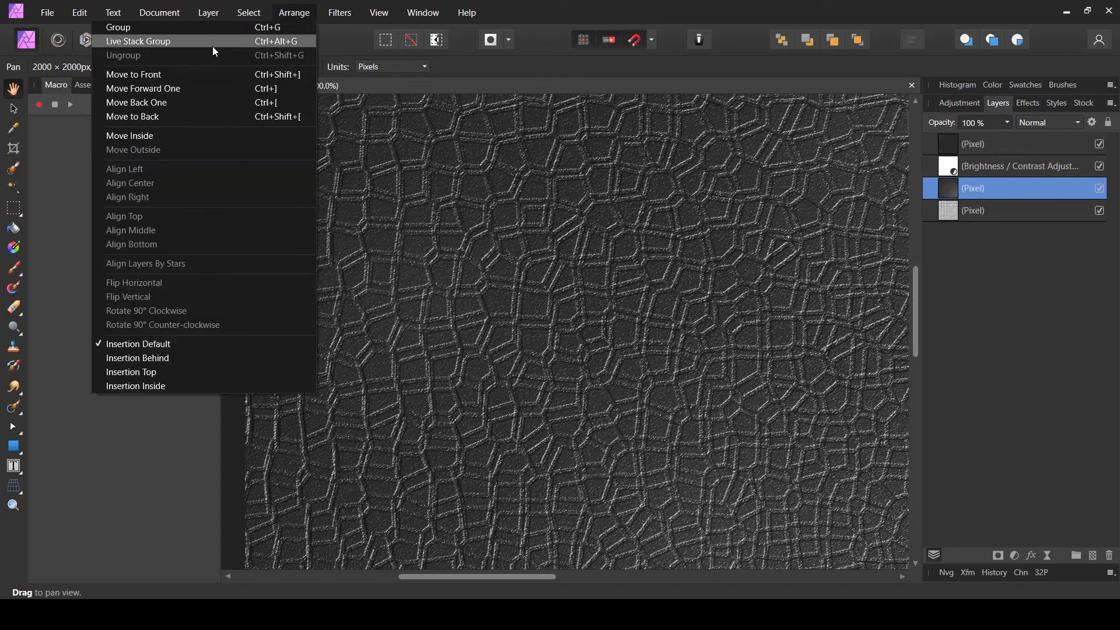
{"action": "mouse_move", "coordinate": [183, 45]}
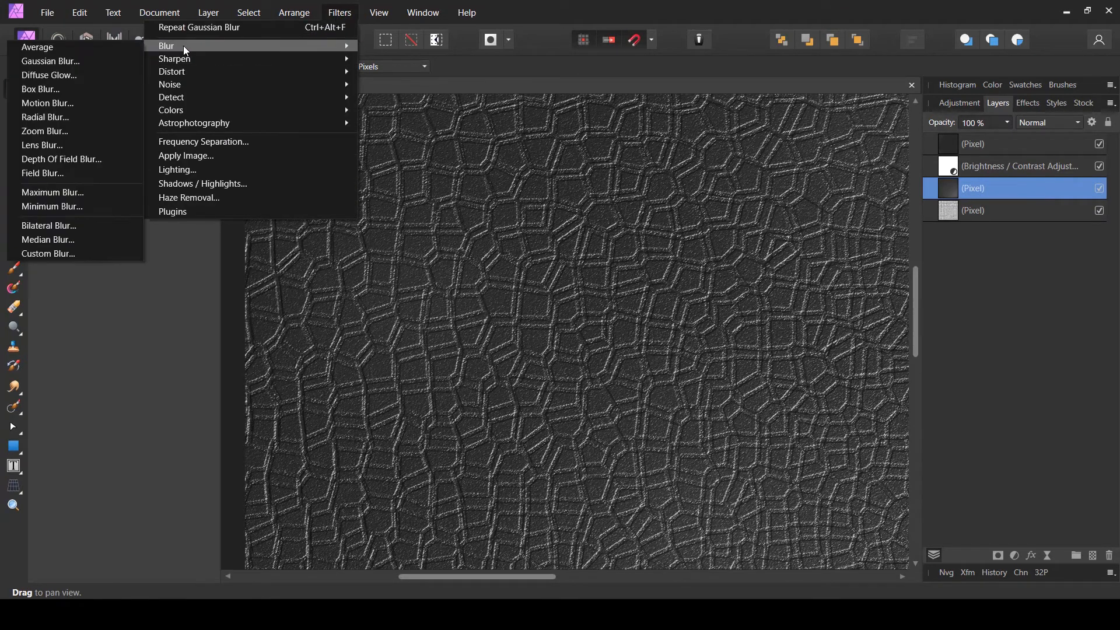
{"action": "left_click", "coordinate": [79, 65]}
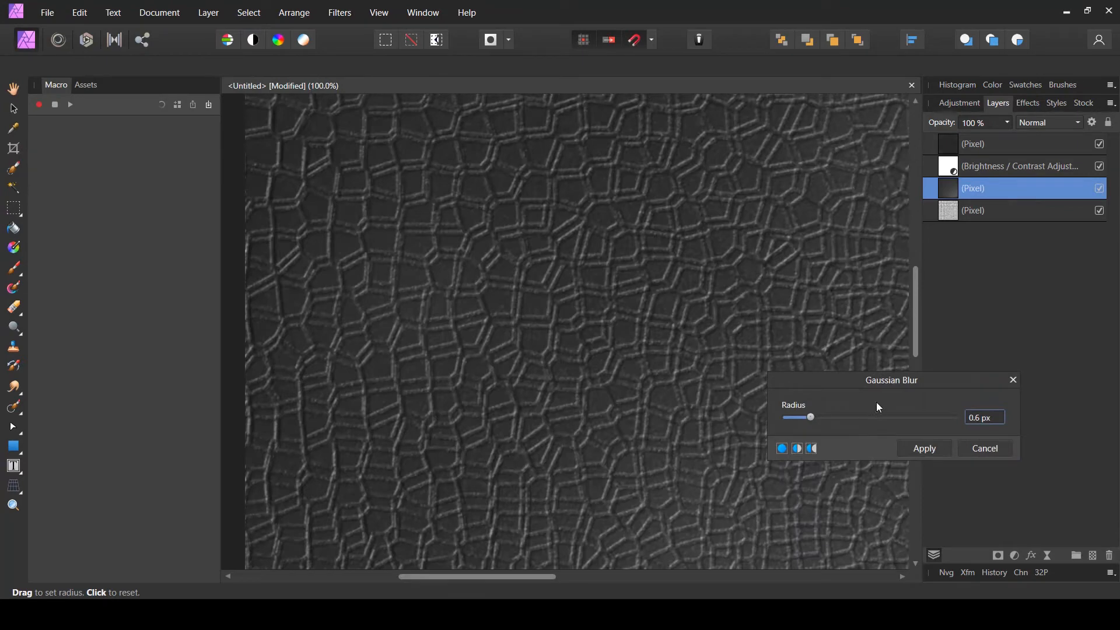
{"action": "left_click_drag", "start_coordinate": [803, 415], "coordinate": [772, 411]}
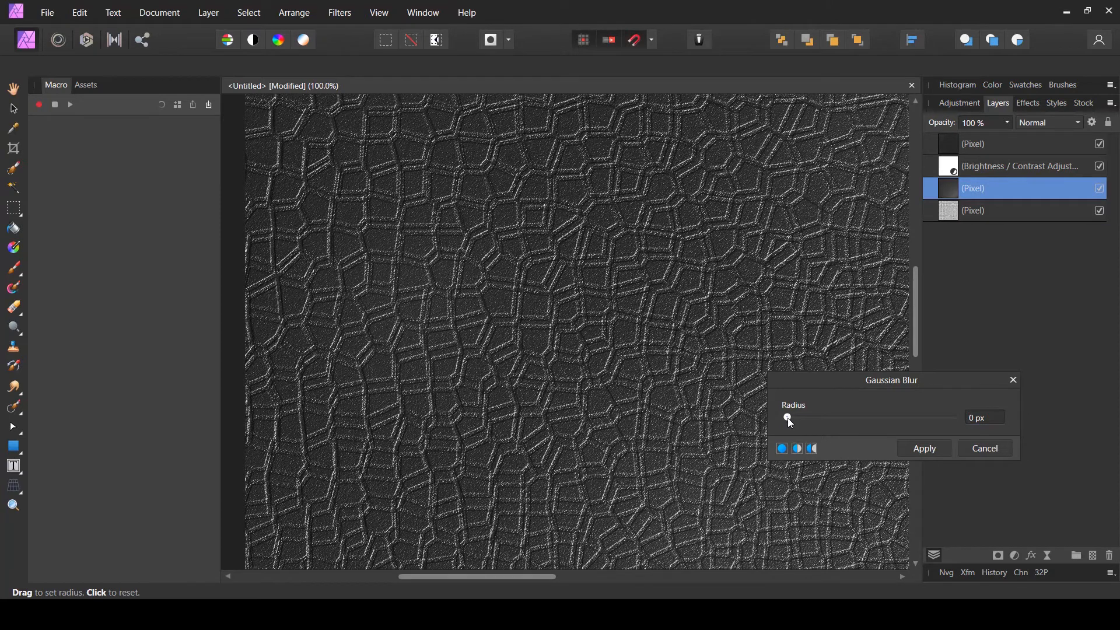
{"action": "left_click_drag", "start_coordinate": [789, 419], "coordinate": [781, 418]}
{"action": "left_click_drag", "start_coordinate": [788, 418], "coordinate": [790, 418]}
{"action": "left_click", "coordinate": [926, 449]}
- Add a Recolor adjustment on top of the layer stack with saturation set to 20%
{"action": "left_click_drag", "start_coordinate": [780, 408], "coordinate": [513, 227]}
{"action": "key", "text": "ctrl+0"}
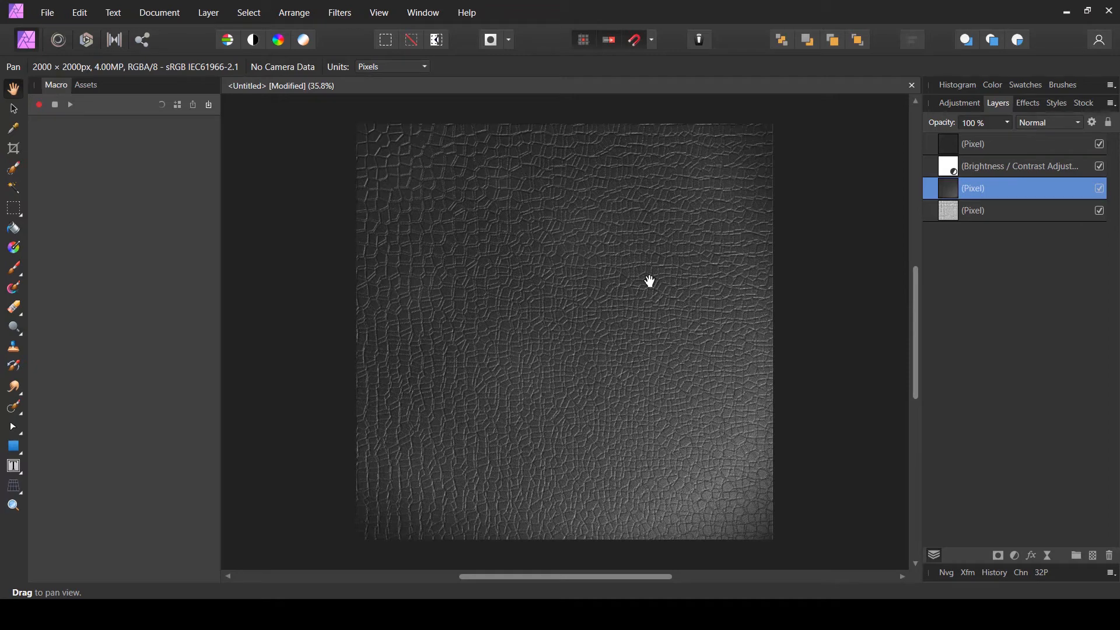
{"action": "left_click", "coordinate": [1024, 146]}
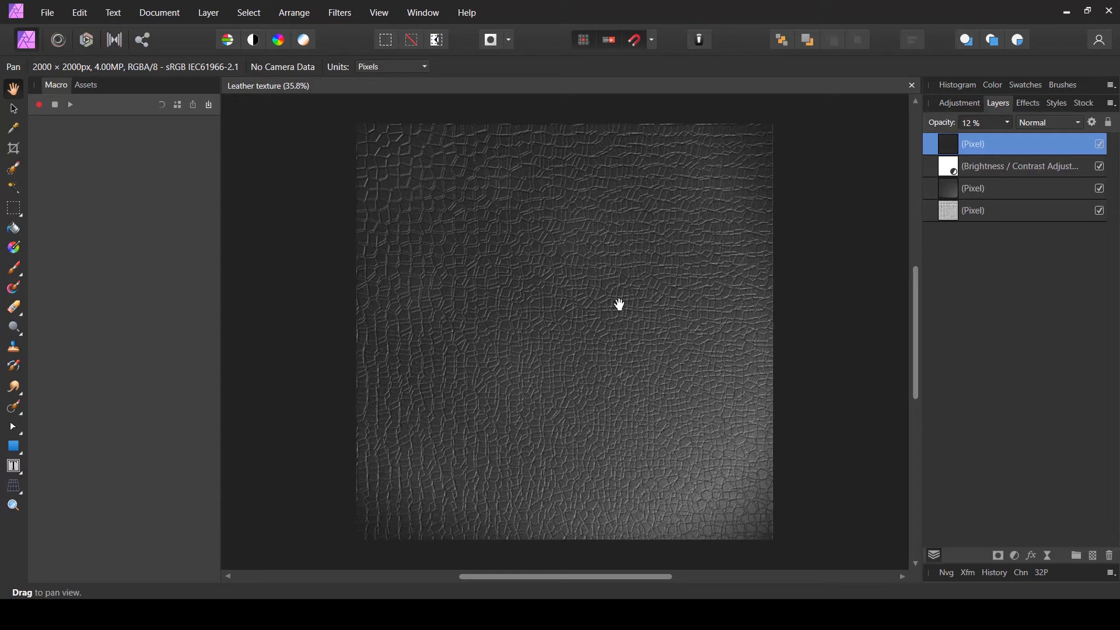
{"action": "left_click", "coordinate": [1015, 556]}
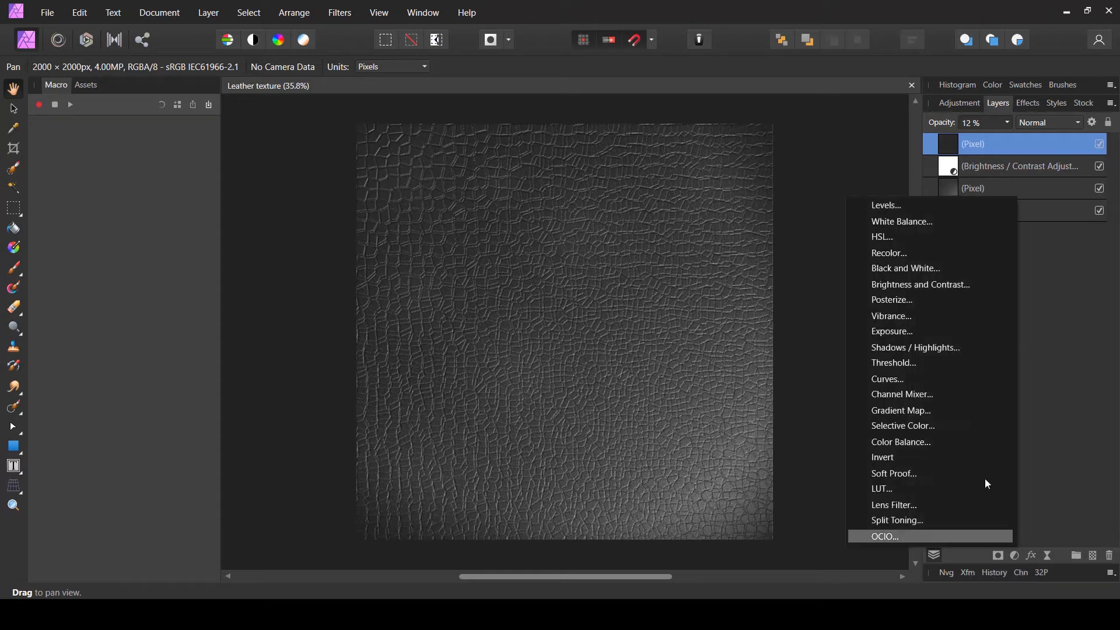
{"action": "left_click", "coordinate": [899, 252]}
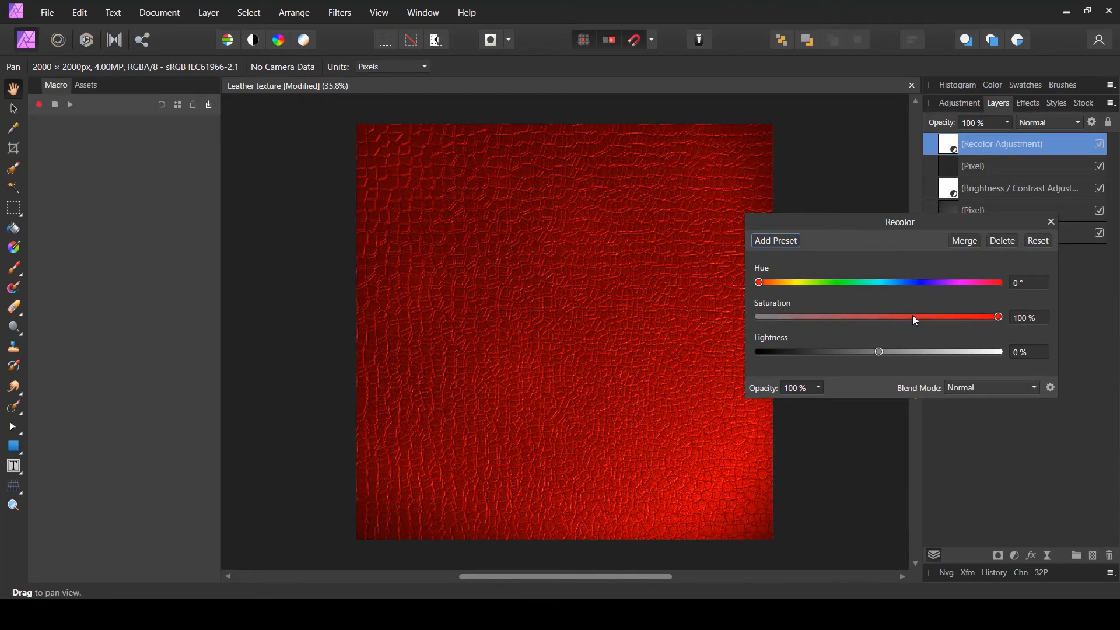
{"action": "left_click_drag", "start_coordinate": [913, 316], "coordinate": [806, 318]}
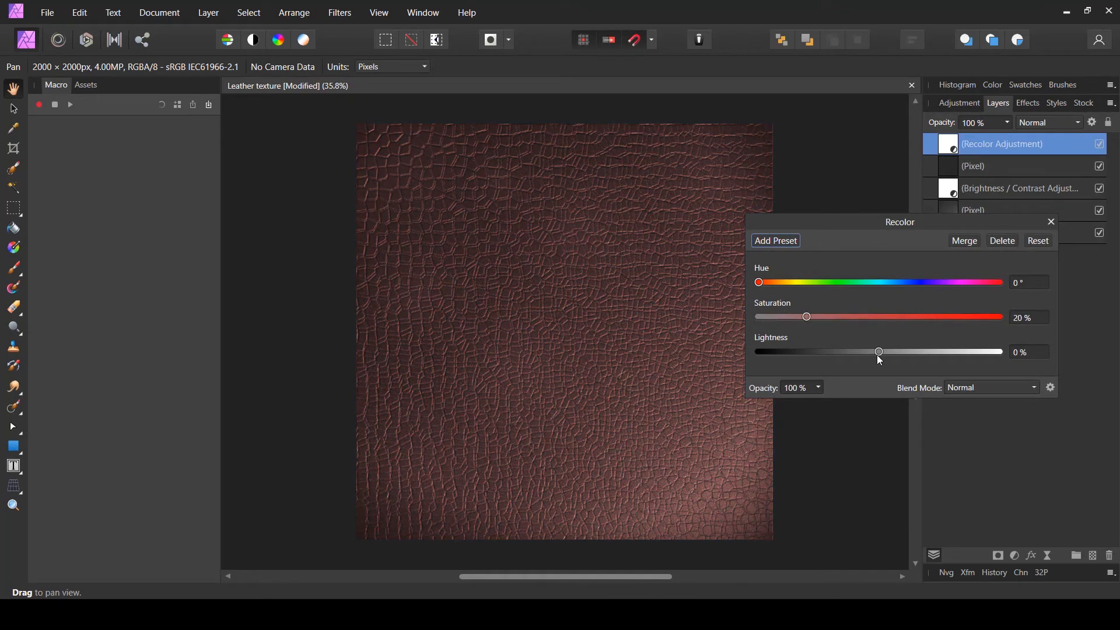
- Adjust the Recolor to hue 223.4°, saturation 10% and lightness -2%, then close its dialog
{"action": "left_click_drag", "start_coordinate": [877, 354], "coordinate": [815, 349]}
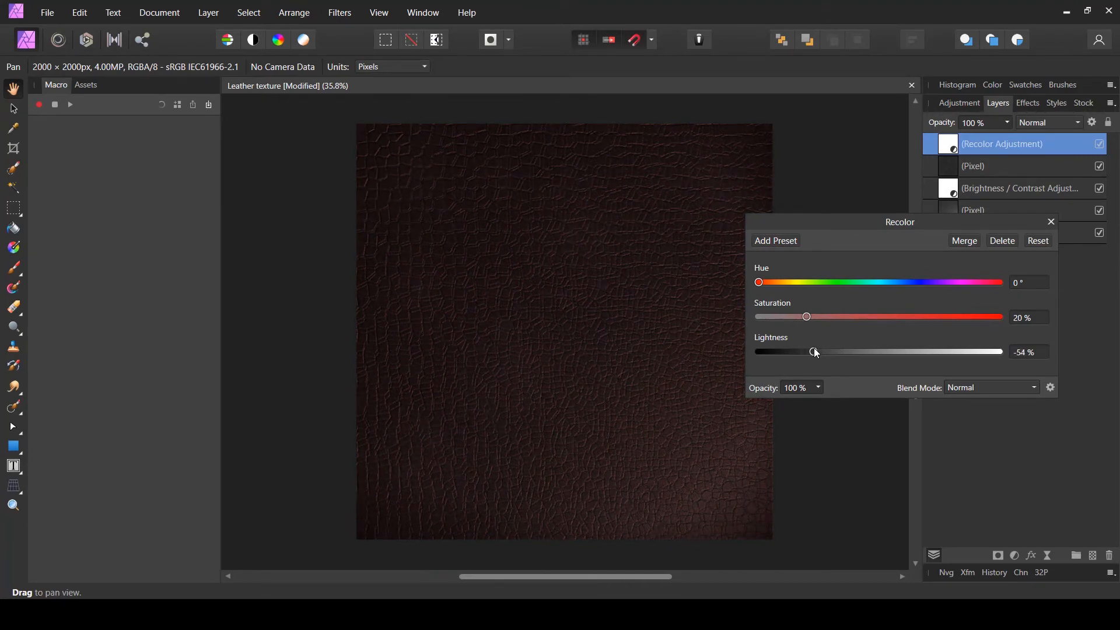
{"action": "left_click_drag", "start_coordinate": [831, 291], "coordinate": [908, 288]}
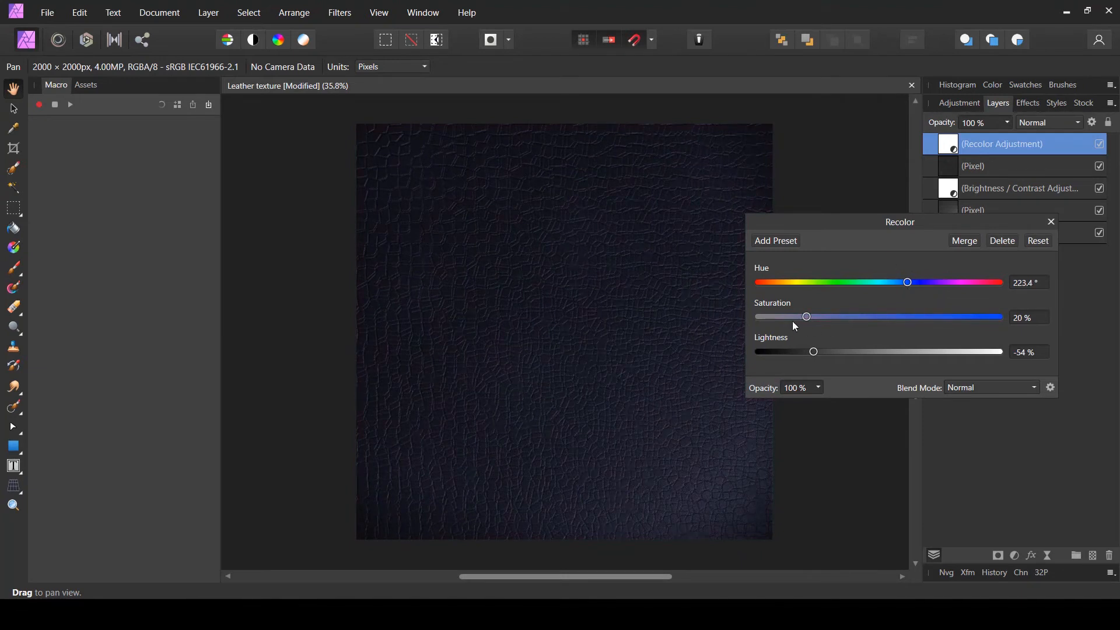
{"action": "left_click_drag", "start_coordinate": [792, 320], "coordinate": [783, 316]}
{"action": "left_click_drag", "start_coordinate": [815, 353], "coordinate": [879, 358]}
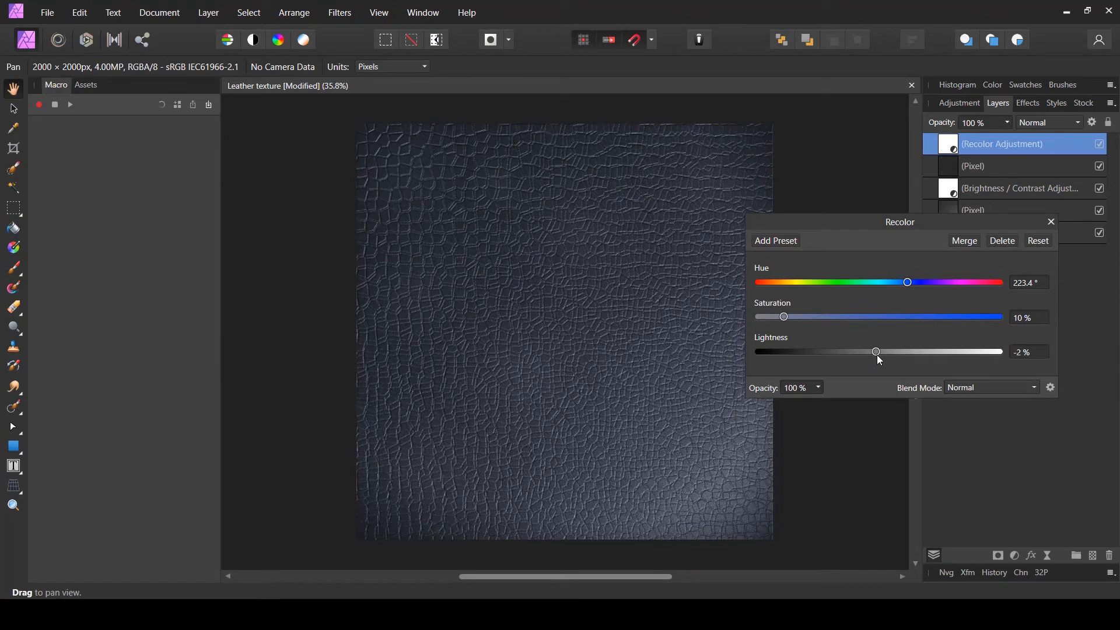
{"action": "left_click", "coordinate": [1054, 219]}
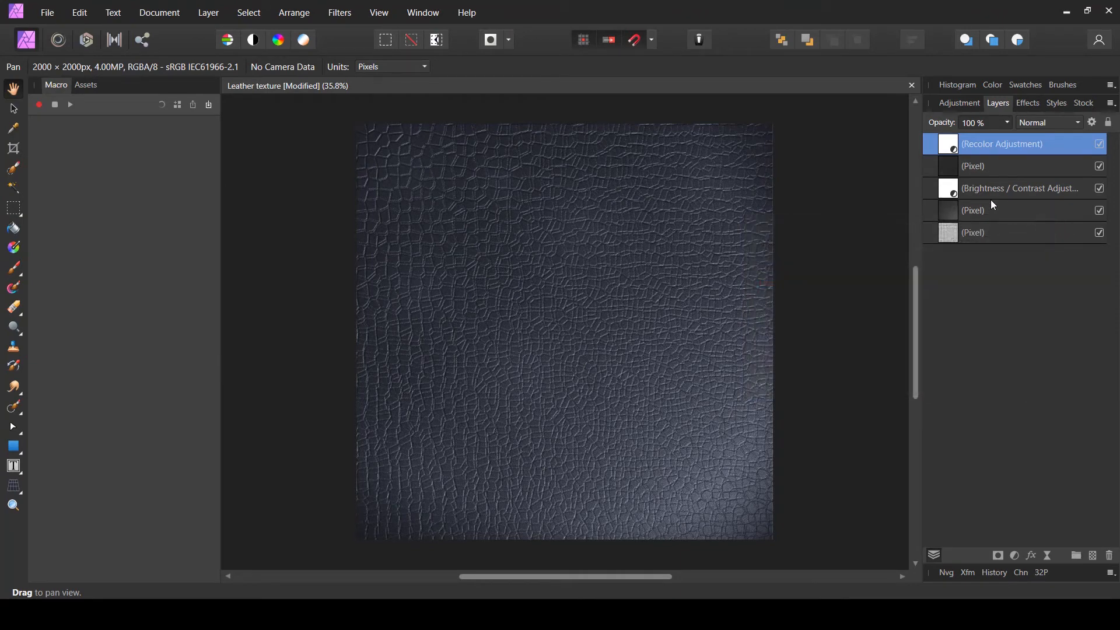
- Hide the Recolor adjustment and add a new Fill layer on top, setting its blend mode to Color
{"action": "left_click", "coordinate": [1098, 144]}
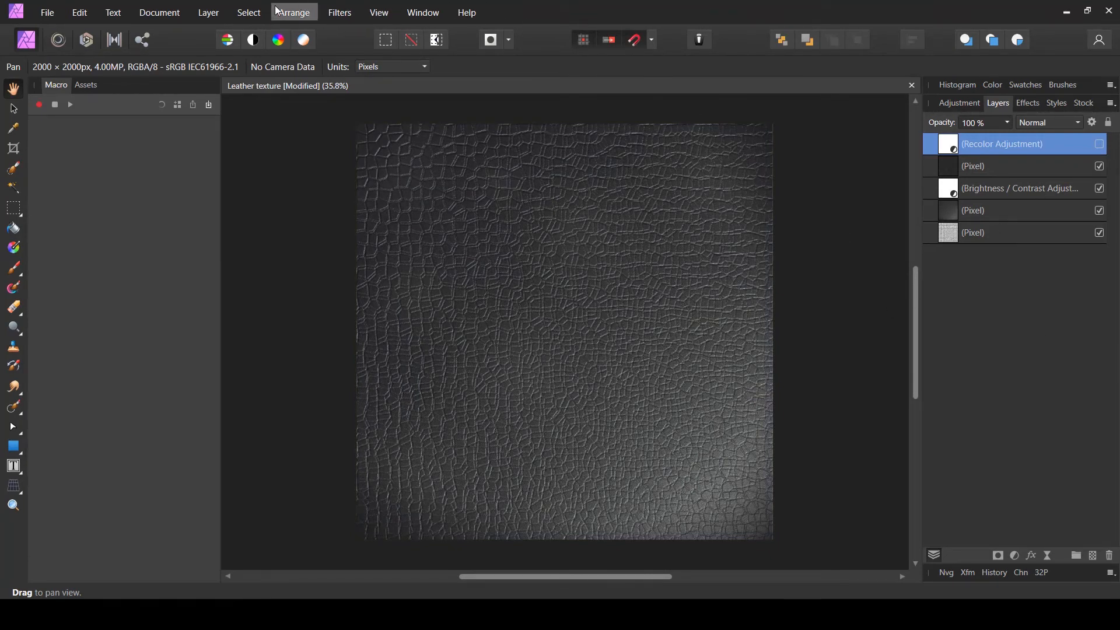
{"action": "left_click", "coordinate": [209, 12]}
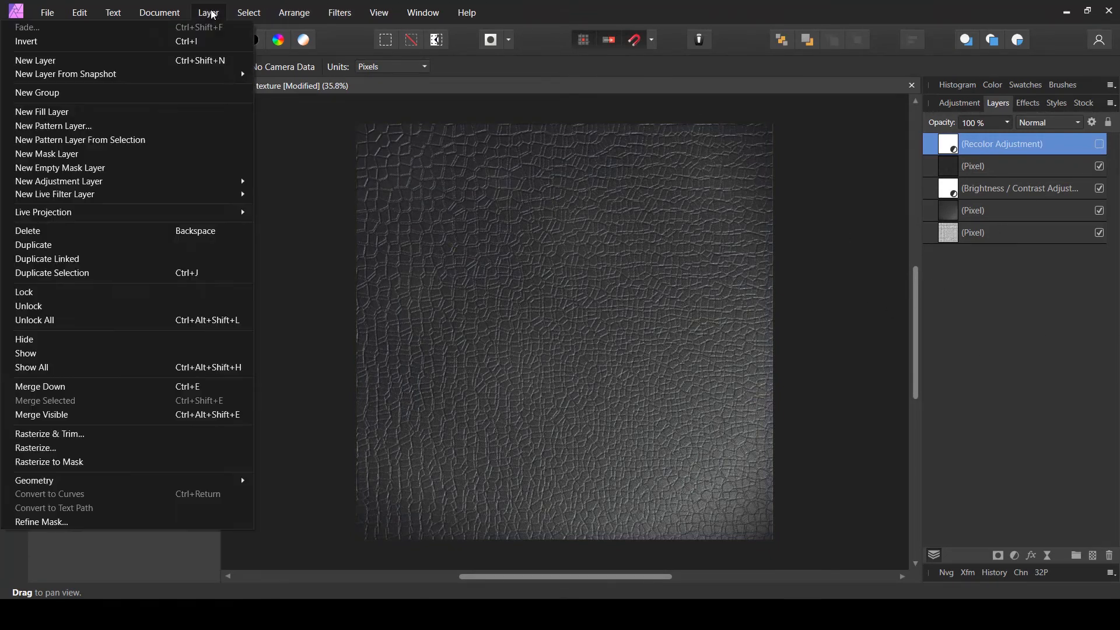
{"action": "left_click", "coordinate": [107, 111]}
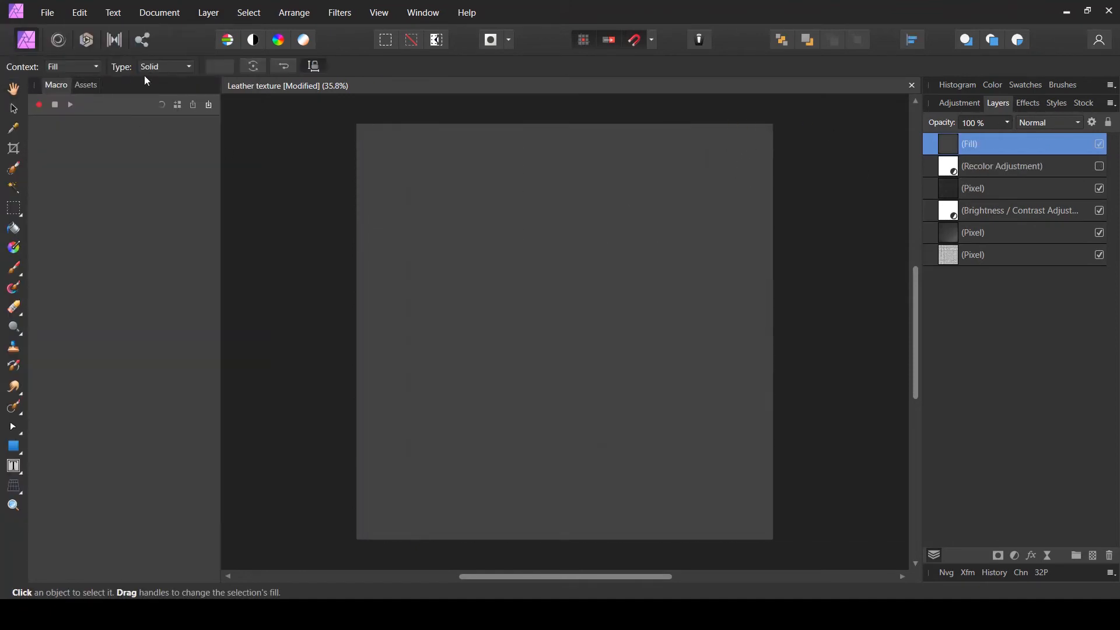
{"action": "left_click", "coordinate": [1058, 121]}
{"action": "left_click_drag", "start_coordinate": [1079, 148], "coordinate": [1089, 304]}
{"action": "left_click", "coordinate": [1043, 258]}
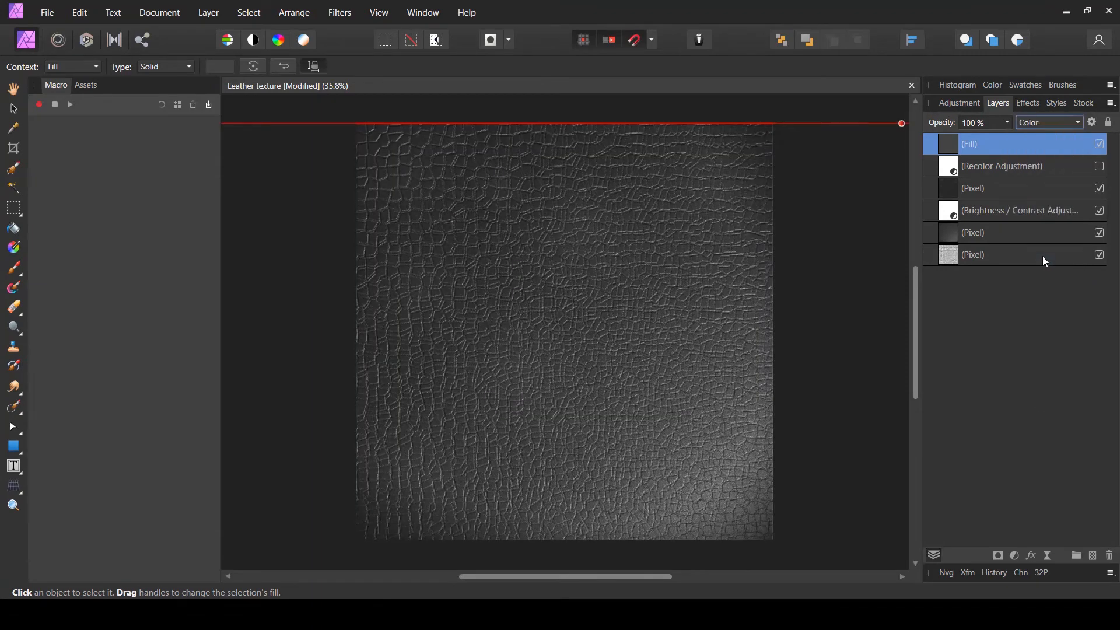
- Set the fill layer's colour to a dark reddish brown with the HSL sliders, then toggle its visibility to compare
{"action": "left_click", "coordinate": [15, 91]}
{"action": "left_click", "coordinate": [14, 111]}
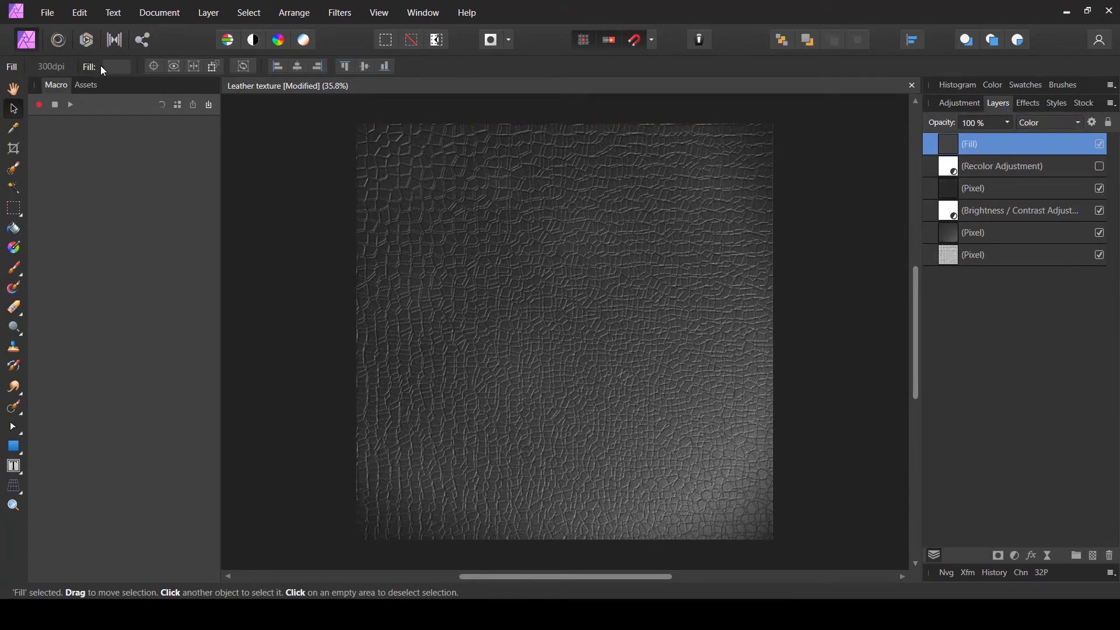
{"action": "left_click", "coordinate": [119, 66]}
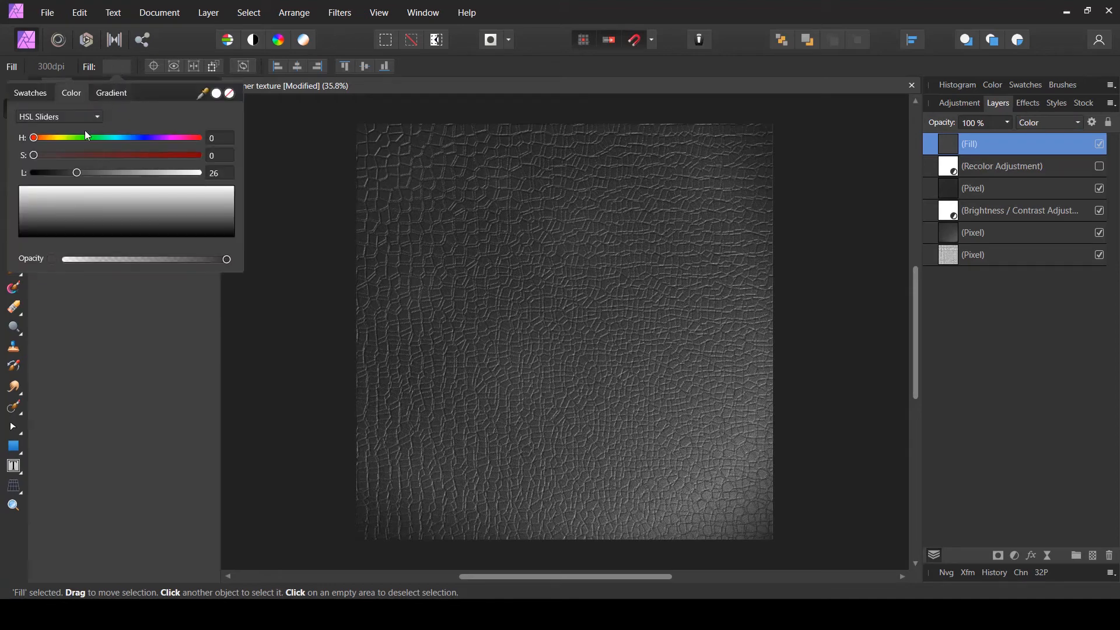
{"action": "left_click", "coordinate": [57, 116]}
{"action": "left_click", "coordinate": [124, 116]}
{"action": "mouse_move", "coordinate": [39, 153]}
{"action": "left_mouse_down"}
{"action": "mouse_move", "coordinate": [52, 155]}
{"action": "mouse_move", "coordinate": [41, 139]}
{"action": "left_mouse_up"}
{"action": "mouse_move", "coordinate": [76, 172]}
{"action": "left_mouse_down"}
{"action": "mouse_move", "coordinate": [46, 169]}
{"action": "mouse_move", "coordinate": [233, 171]}
{"action": "mouse_move", "coordinate": [32, 172]}
{"action": "mouse_move", "coordinate": [208, 171]}
{"action": "mouse_move", "coordinate": [68, 172]}
{"action": "left_mouse_up"}
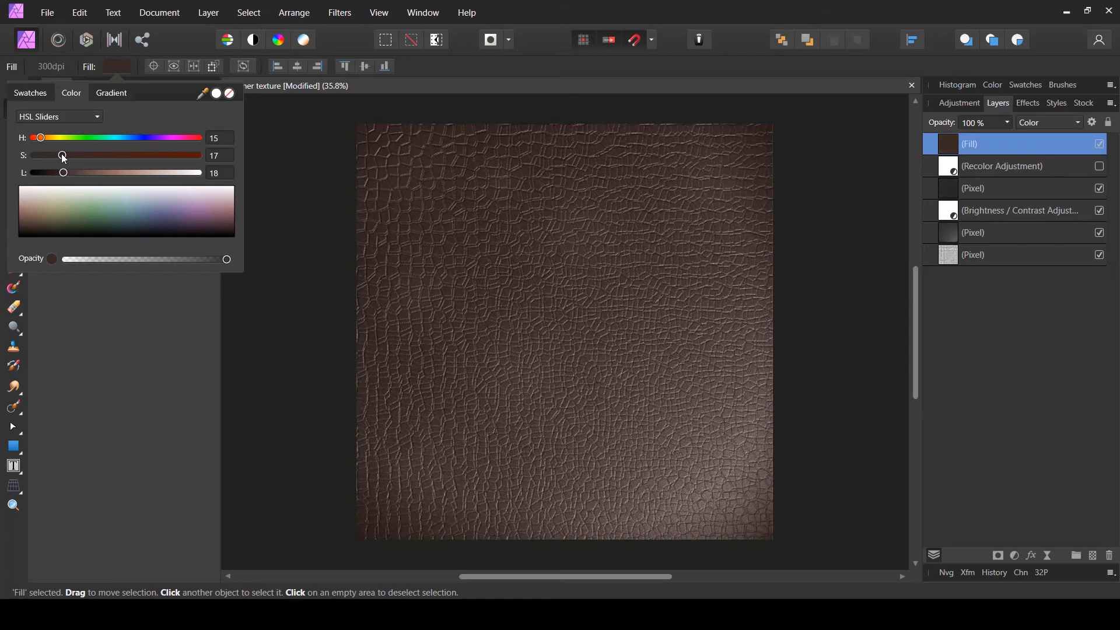
{"action": "left_click_drag", "start_coordinate": [63, 156], "coordinate": [78, 158]}
{"action": "left_click_drag", "start_coordinate": [41, 137], "coordinate": [257, 130]}
{"action": "left_click_drag", "start_coordinate": [152, 139], "coordinate": [42, 141]}
{"action": "left_click_drag", "start_coordinate": [71, 156], "coordinate": [76, 162]}
{"action": "left_click", "coordinate": [877, 10]}
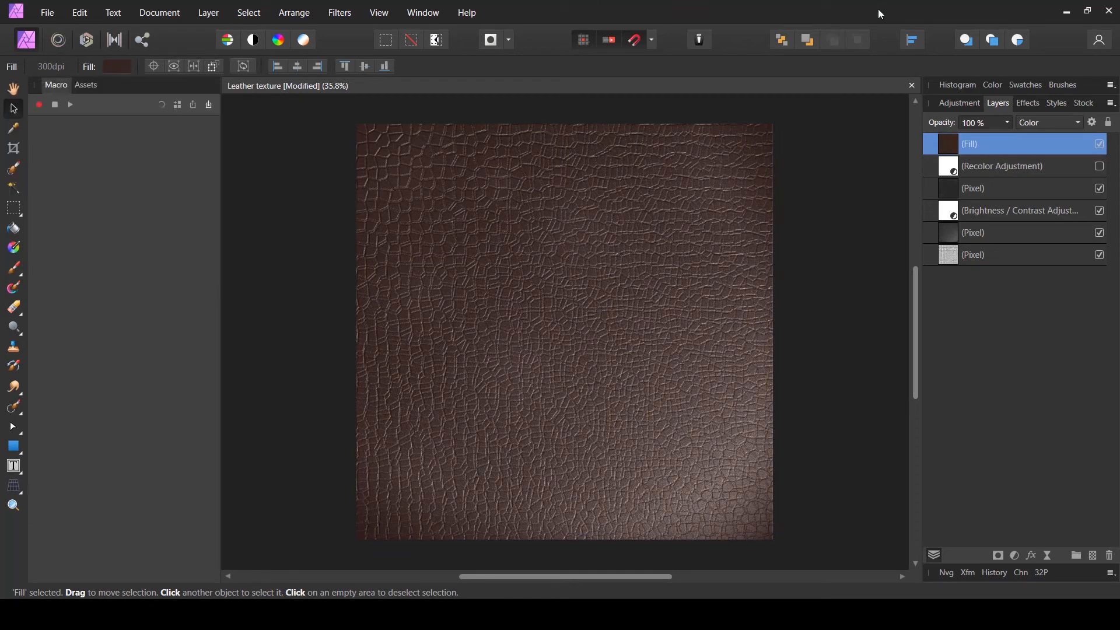
{"action": "left_click", "coordinate": [1101, 144]}
{"action": "left_click", "coordinate": [1101, 144]}
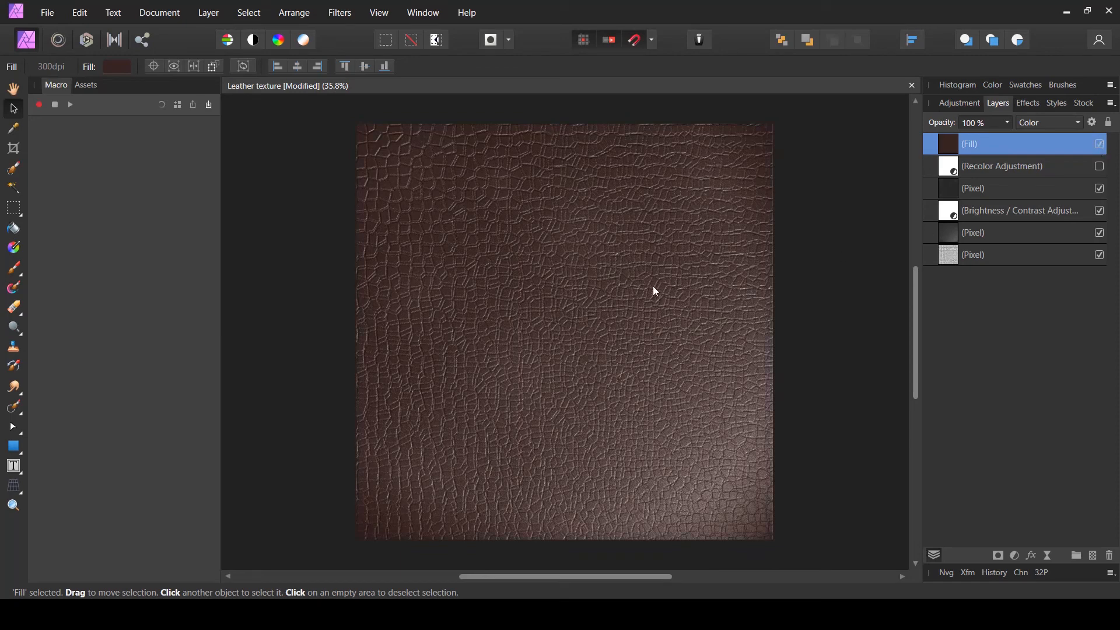